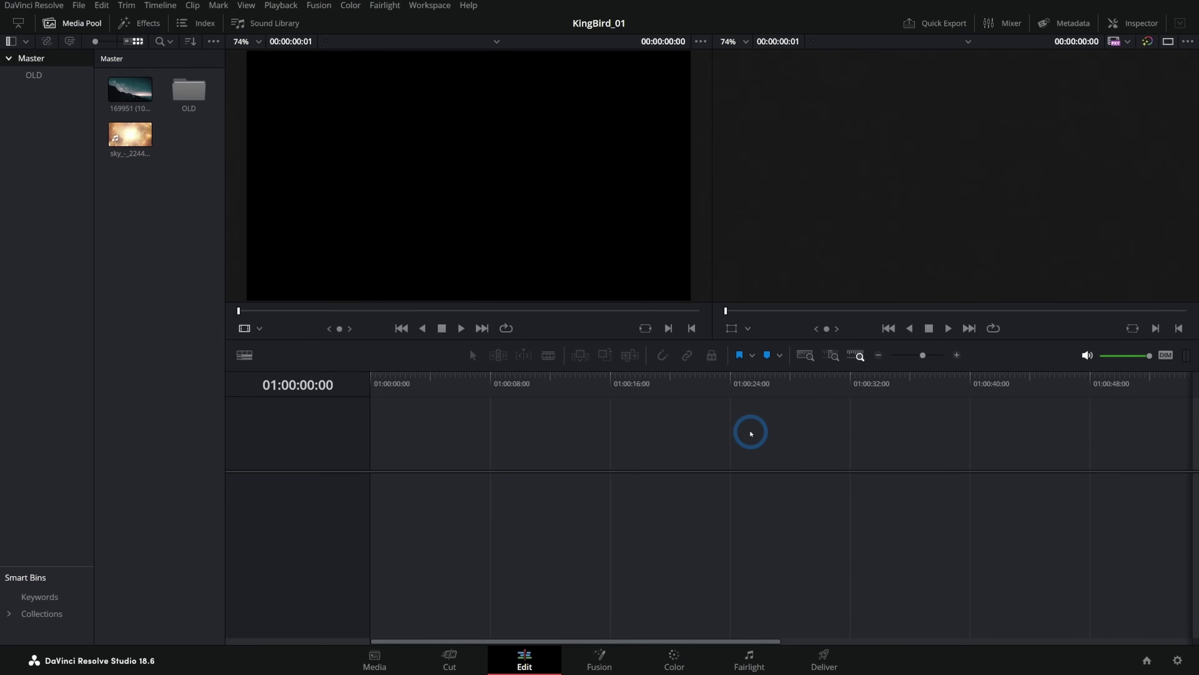
{"action": "left_click_drag", "start_coordinate": [141, 92], "coordinate": [450, 501]}
{"action": "left_click_drag", "start_coordinate": [550, 500], "coordinate": [484, 501]}
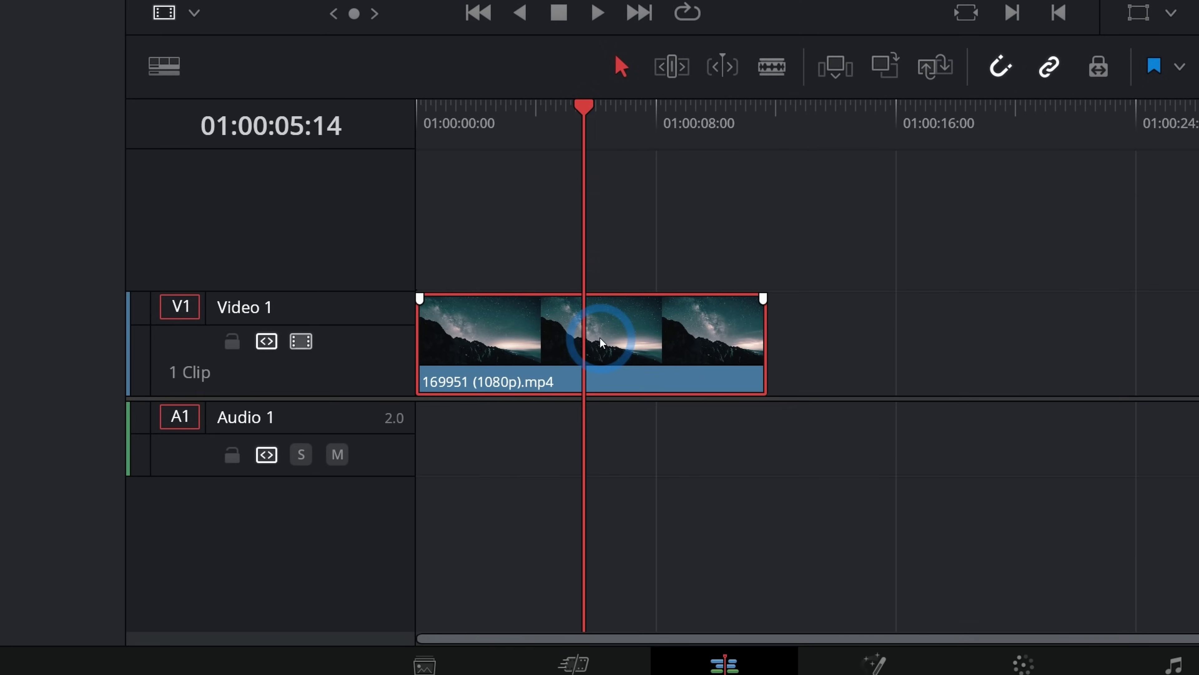
{"action": "left_click", "coordinate": [602, 658]}
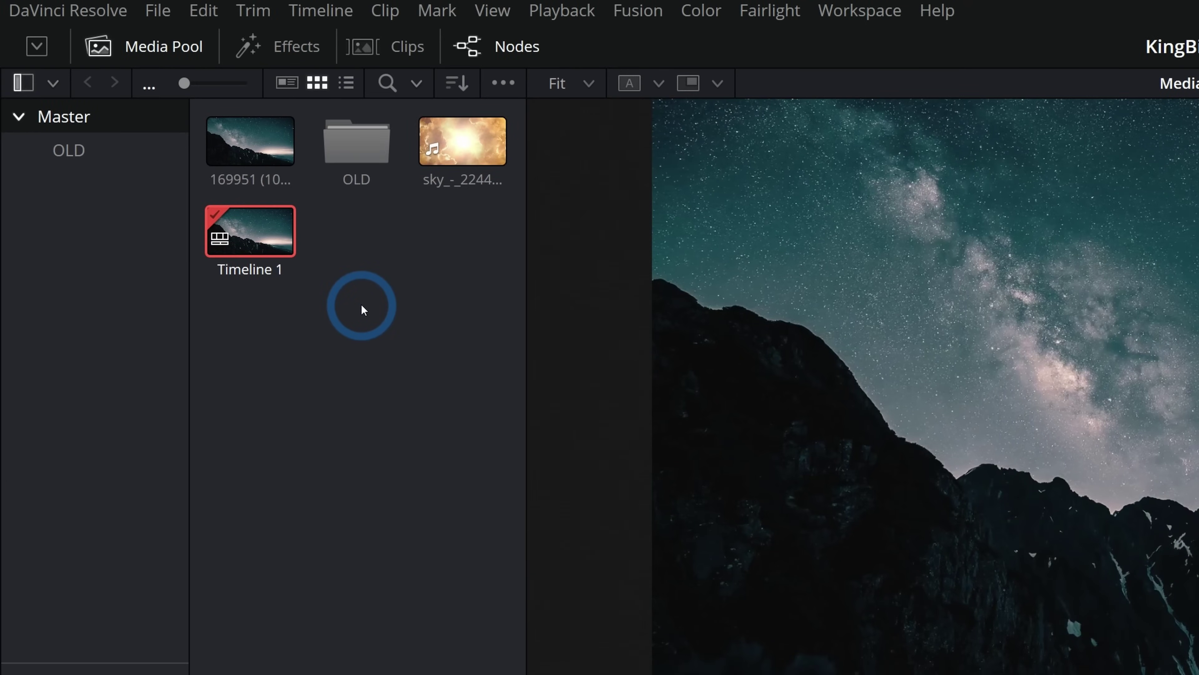
Step: Create a five-second, 24 fps Fusion composition in the Master bin and open it
{"action": "right_click", "coordinate": [361, 305]}
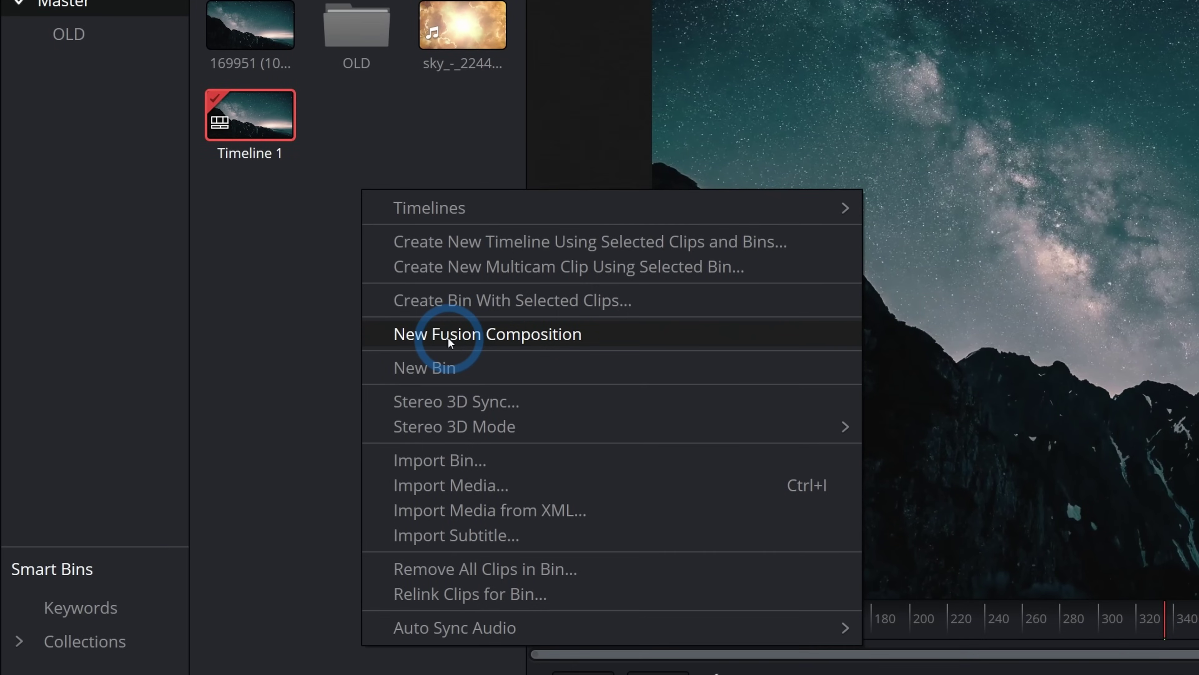
{"action": "left_click", "coordinate": [448, 336]}
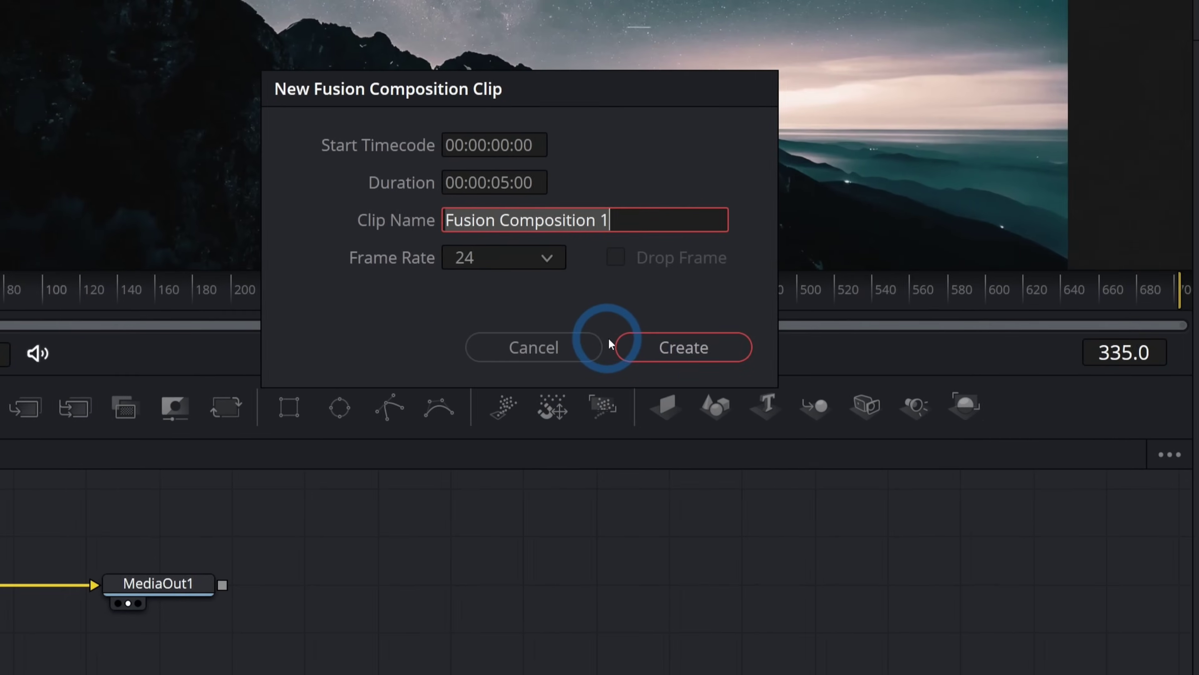
{"action": "left_click", "coordinate": [623, 347]}
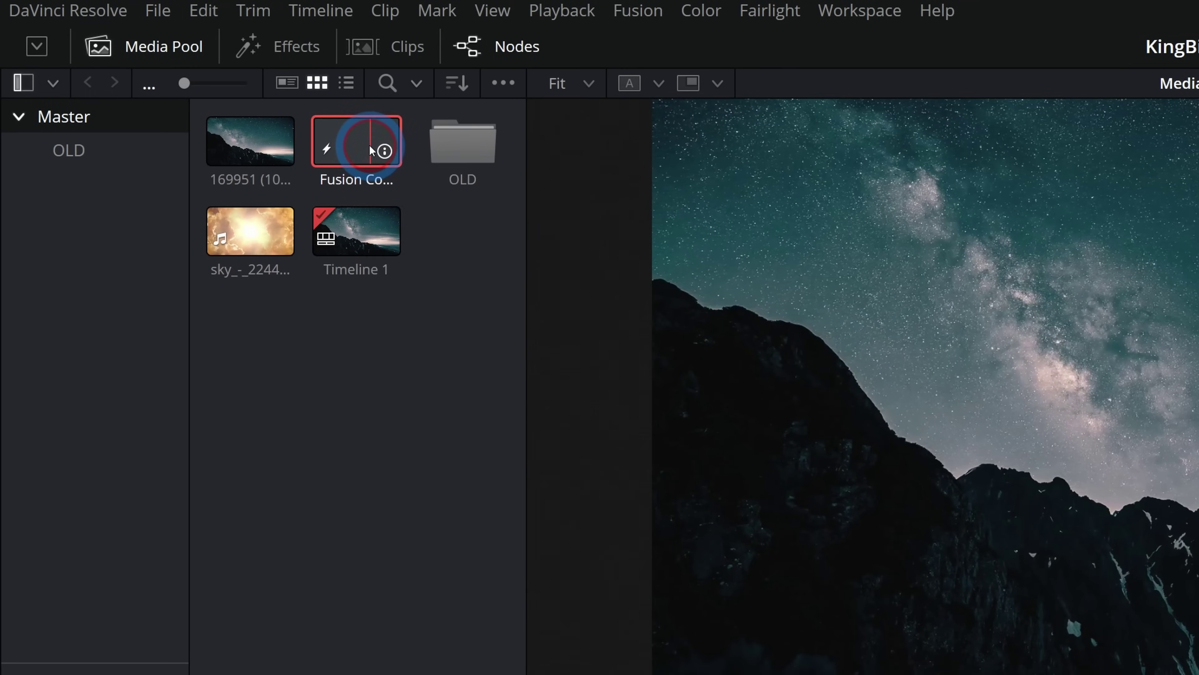
{"action": "double_click", "coordinate": [369, 145]}
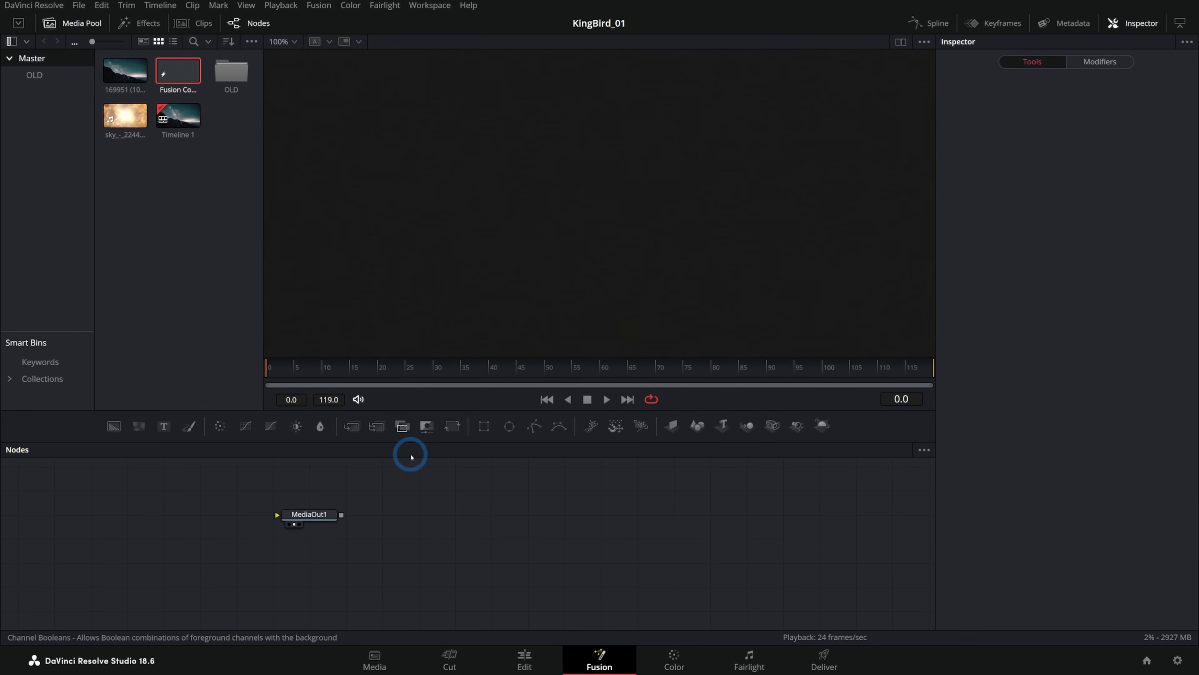
Step: Return to Timeline 1, reopen its clip in Fusion and preview the playback
{"action": "left_click", "coordinate": [268, 327]}
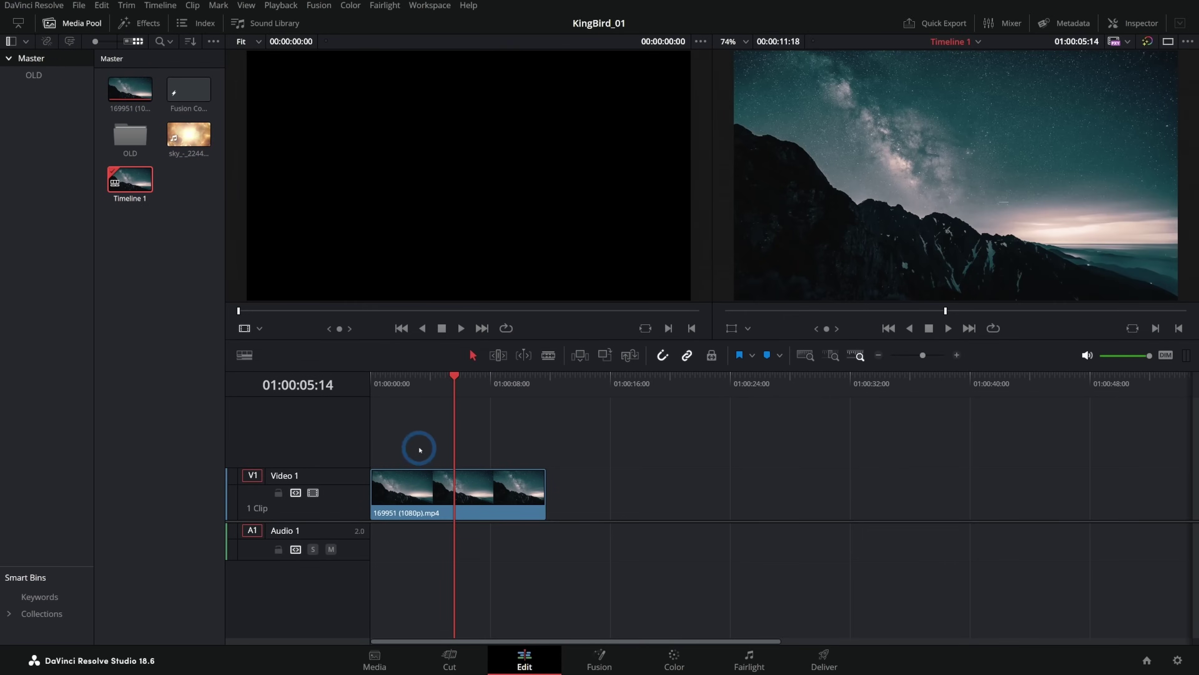
{"action": "left_click_drag", "start_coordinate": [479, 387], "coordinate": [461, 385]}
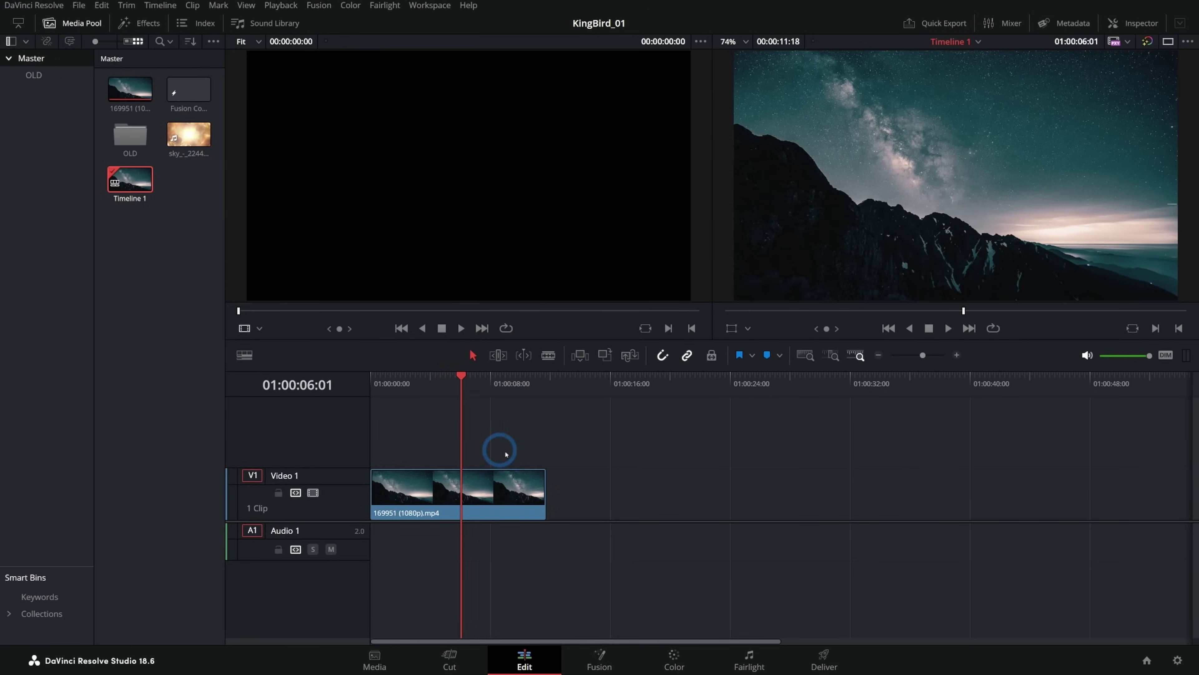
{"action": "left_click", "coordinate": [614, 666]}
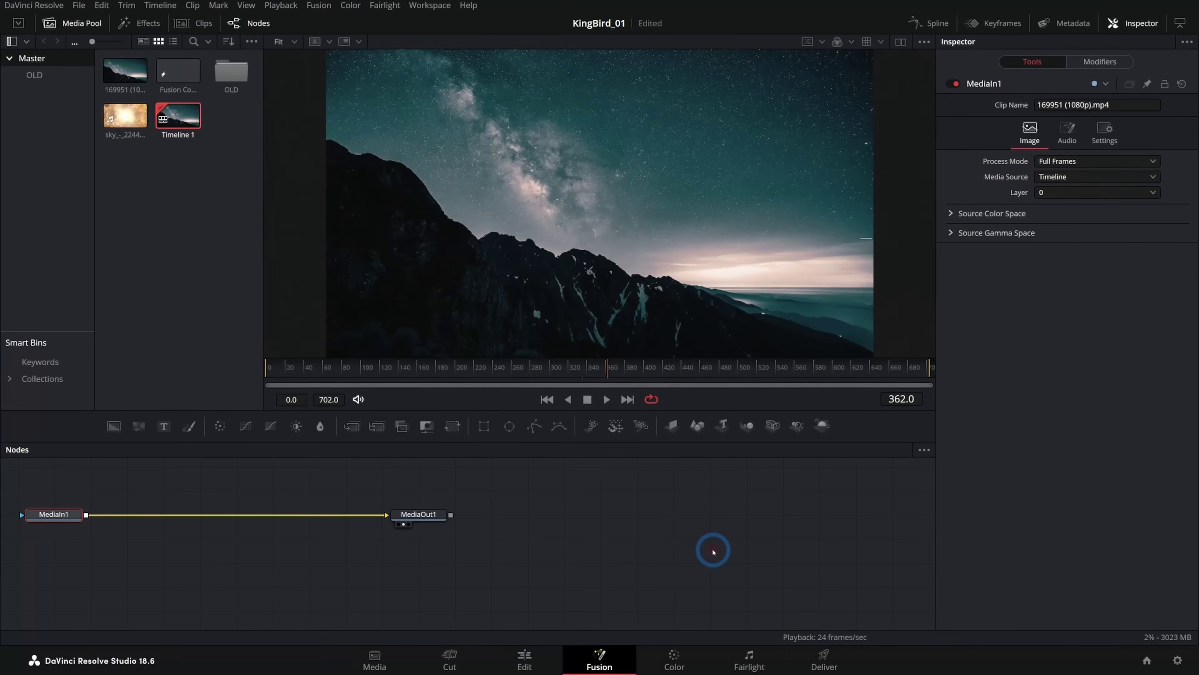
{"action": "key", "text": "space"}
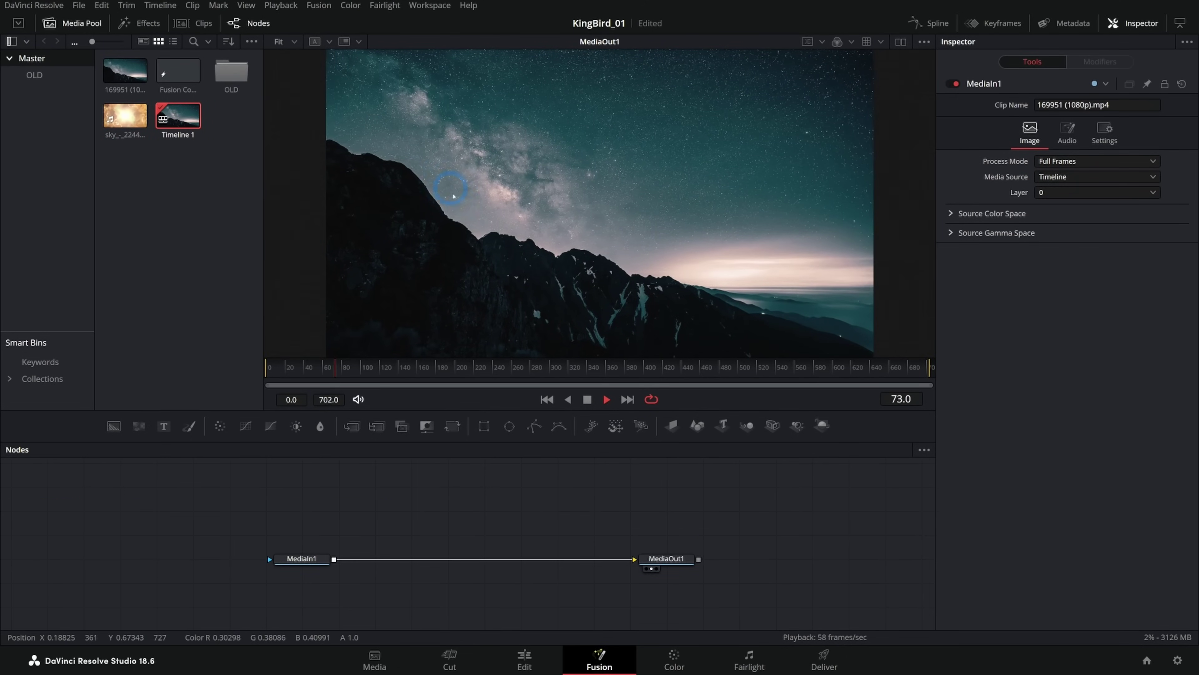
{"action": "key", "text": "space"}
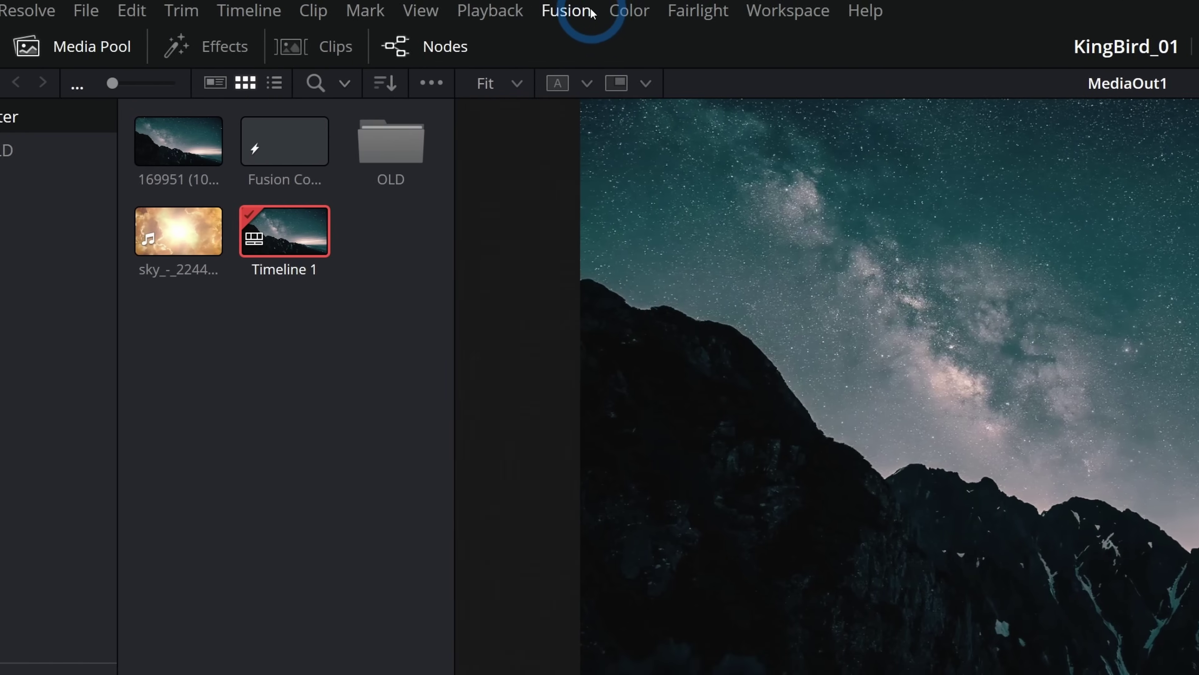
Step: Import Bird_Logo.svg at an image size of 1920 × 1080 and place its node above the MediaIn1–MediaOut1 connection
{"action": "left_click", "coordinate": [602, 14]}
{"action": "mouse_move", "coordinate": [680, 140]}
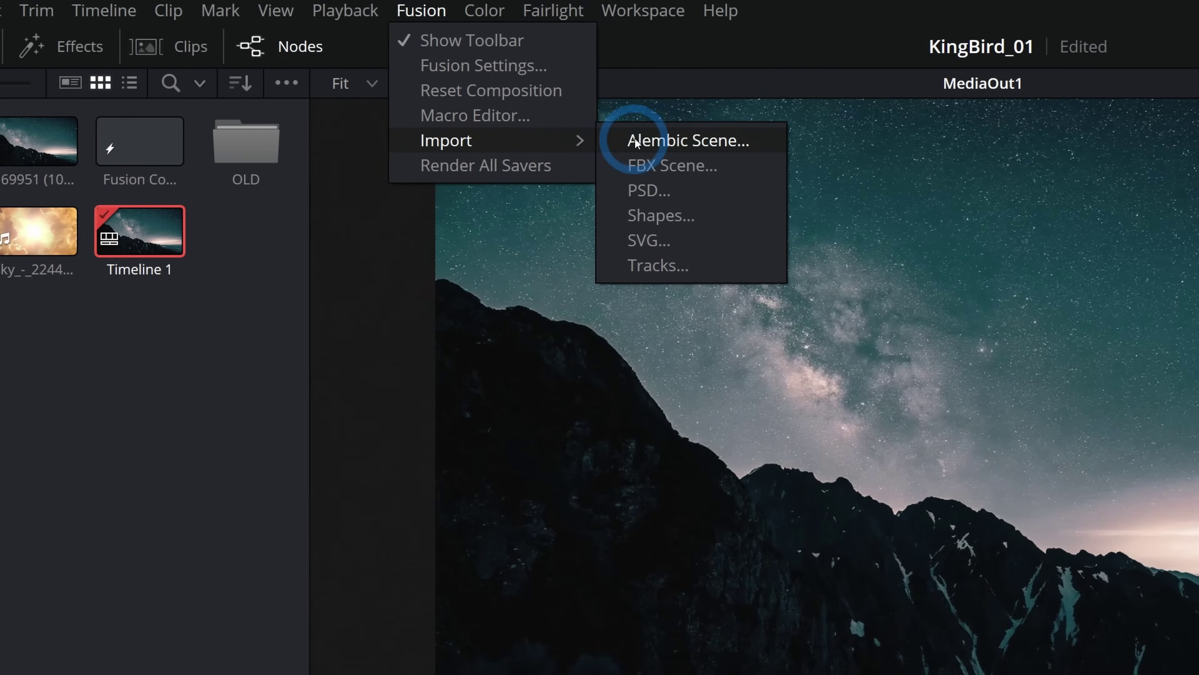
{"action": "left_click", "coordinate": [602, 240]}
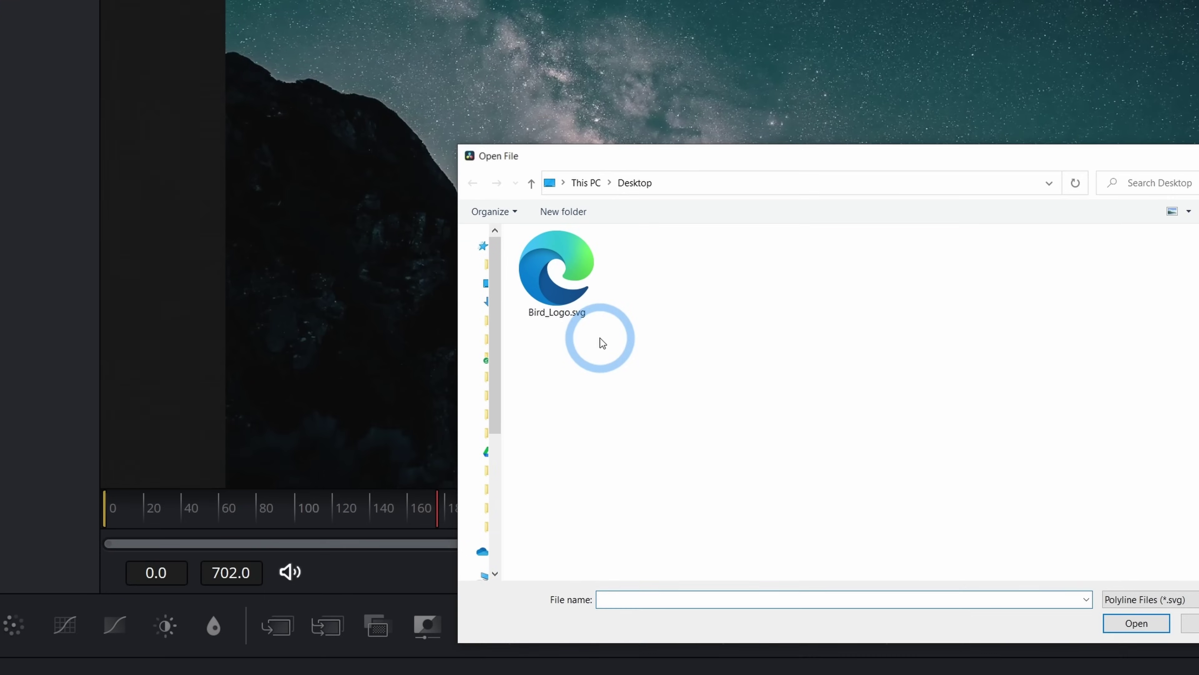
{"action": "left_click", "coordinate": [564, 292]}
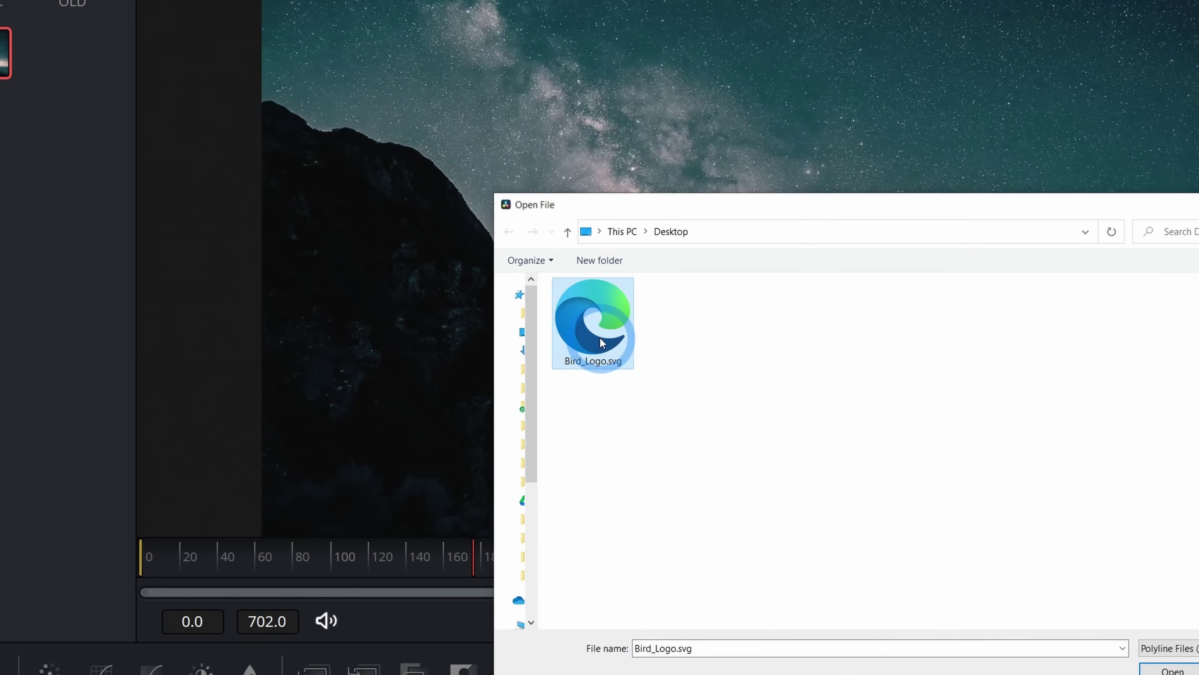
{"action": "double_click", "coordinate": [600, 336]}
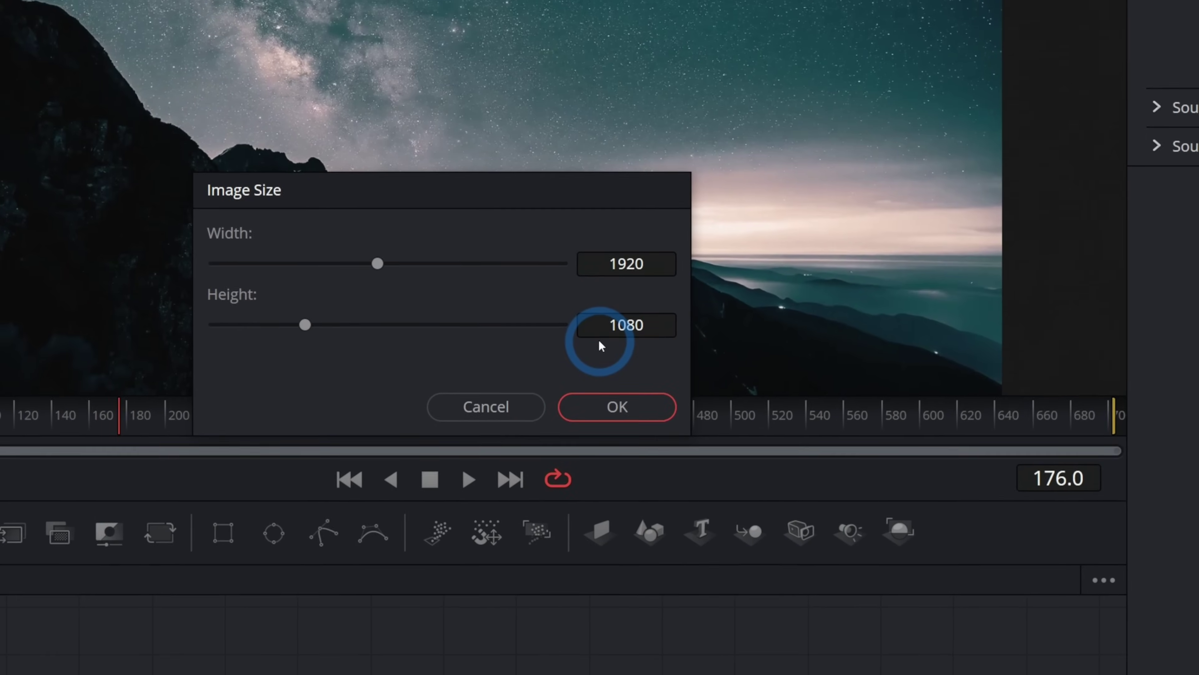
{"action": "left_click", "coordinate": [615, 410]}
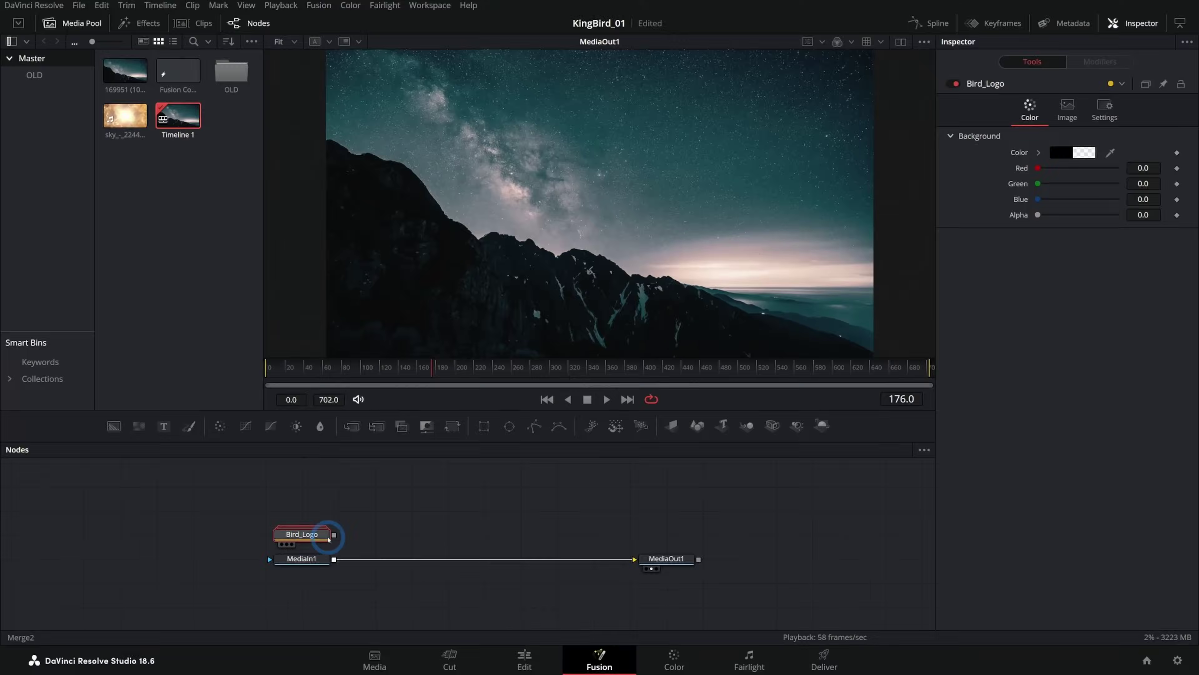
{"action": "left_click_drag", "start_coordinate": [329, 540], "coordinate": [332, 520]}
{"action": "left_click_drag", "start_coordinate": [609, 365], "coordinate": [781, 348]}
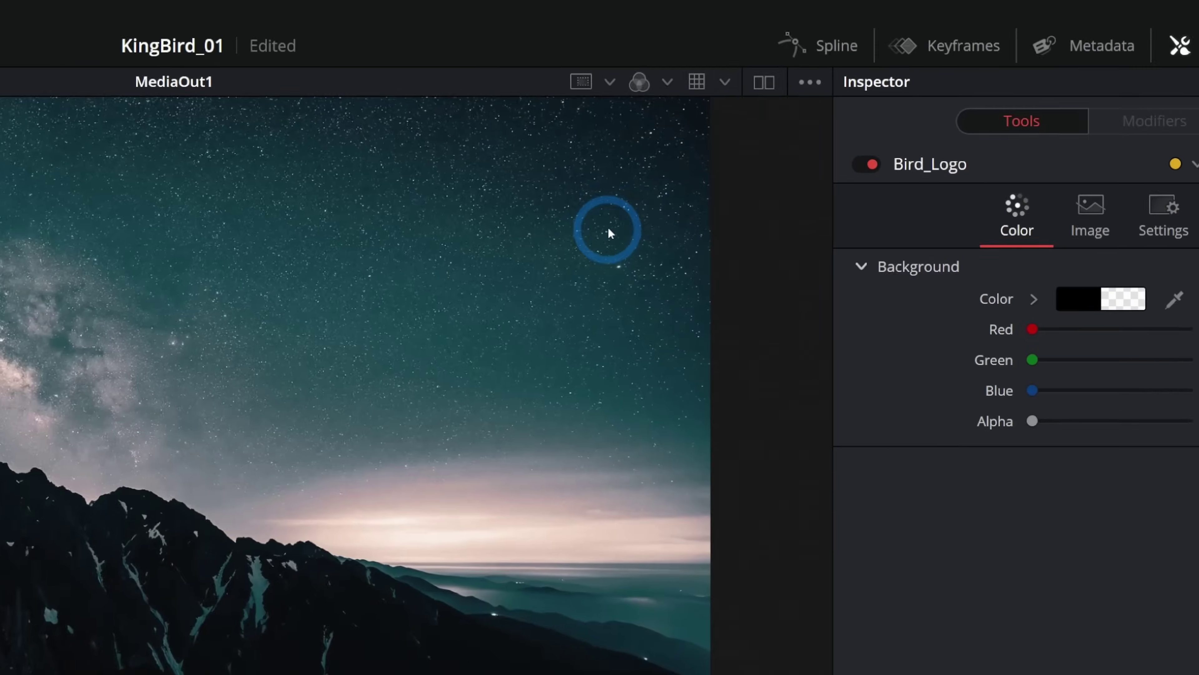
Step: Split the preview into two viewers and display the Bird_Logo node in the empty one
{"action": "left_click", "coordinate": [901, 42]}
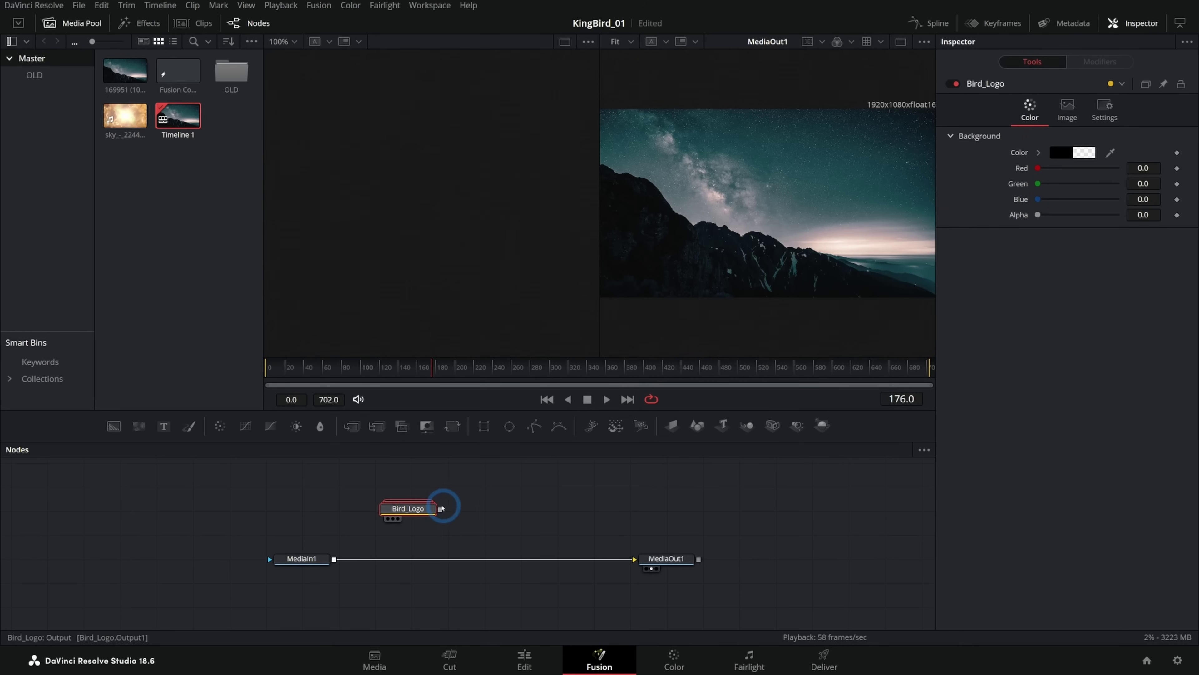
{"action": "left_click_drag", "start_coordinate": [423, 210], "coordinate": [423, 210]}
{"action": "left_click", "coordinate": [397, 517]}
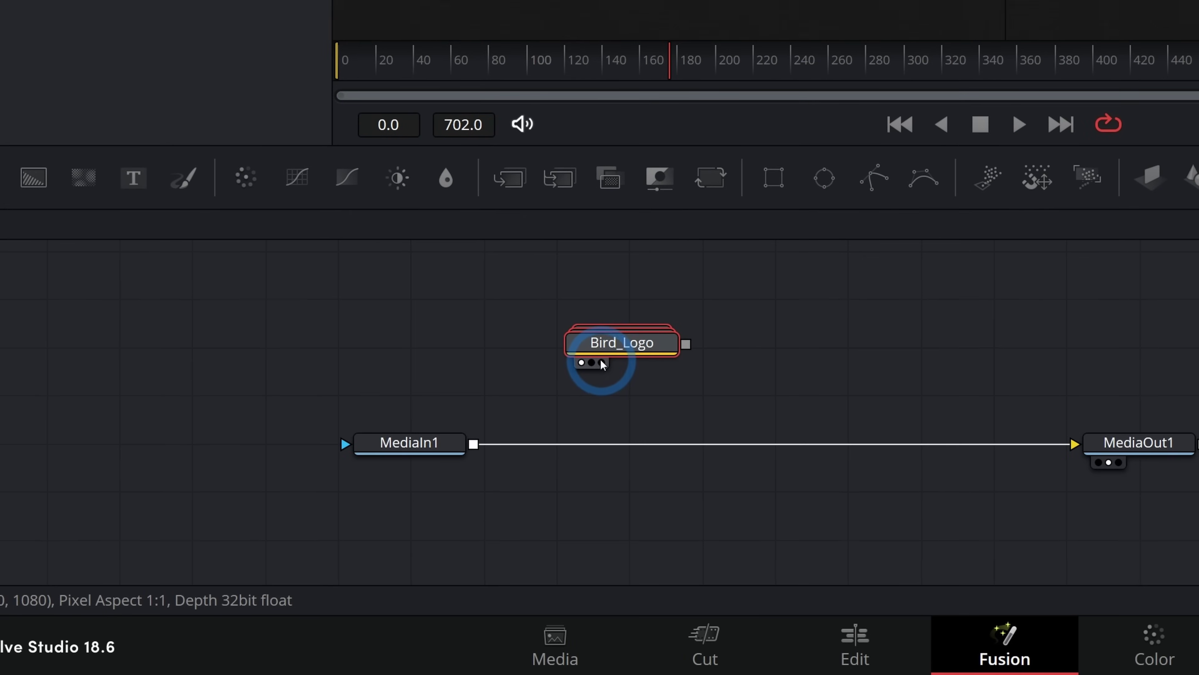
{"action": "left_click_drag", "start_coordinate": [447, 447], "coordinate": [473, 168]}
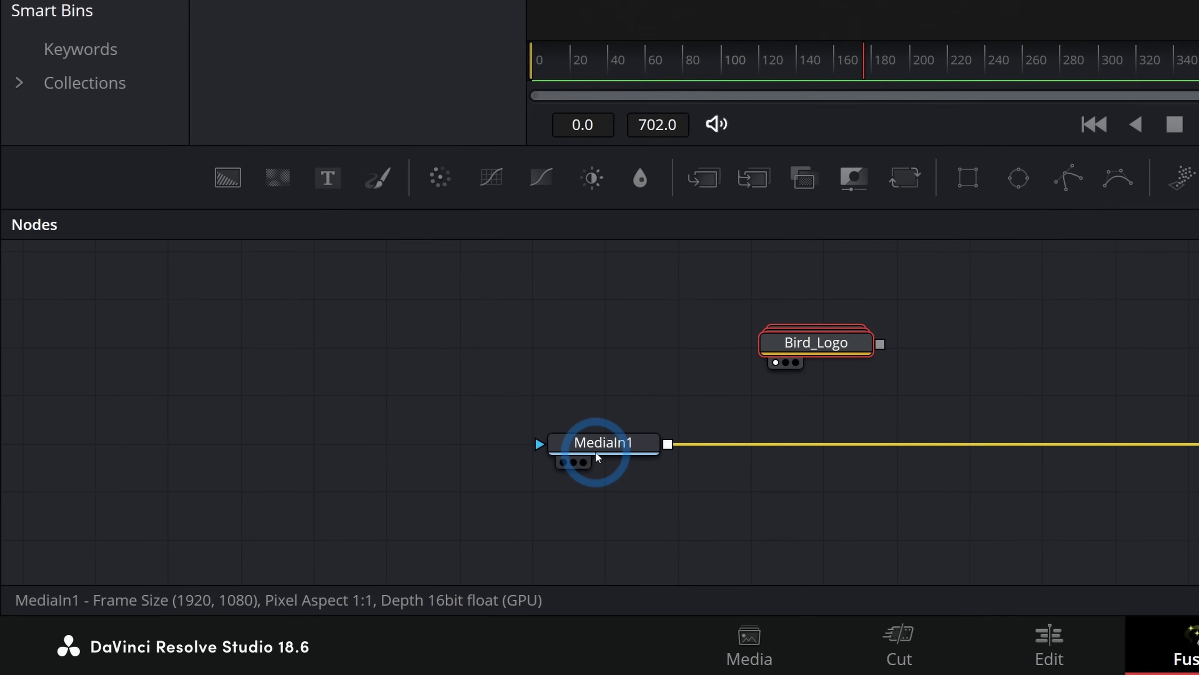
Step: Insert a Blur node between MediaIn1 and MediaOut1 and try a stronger blur size
{"action": "left_click", "coordinate": [304, 562]}
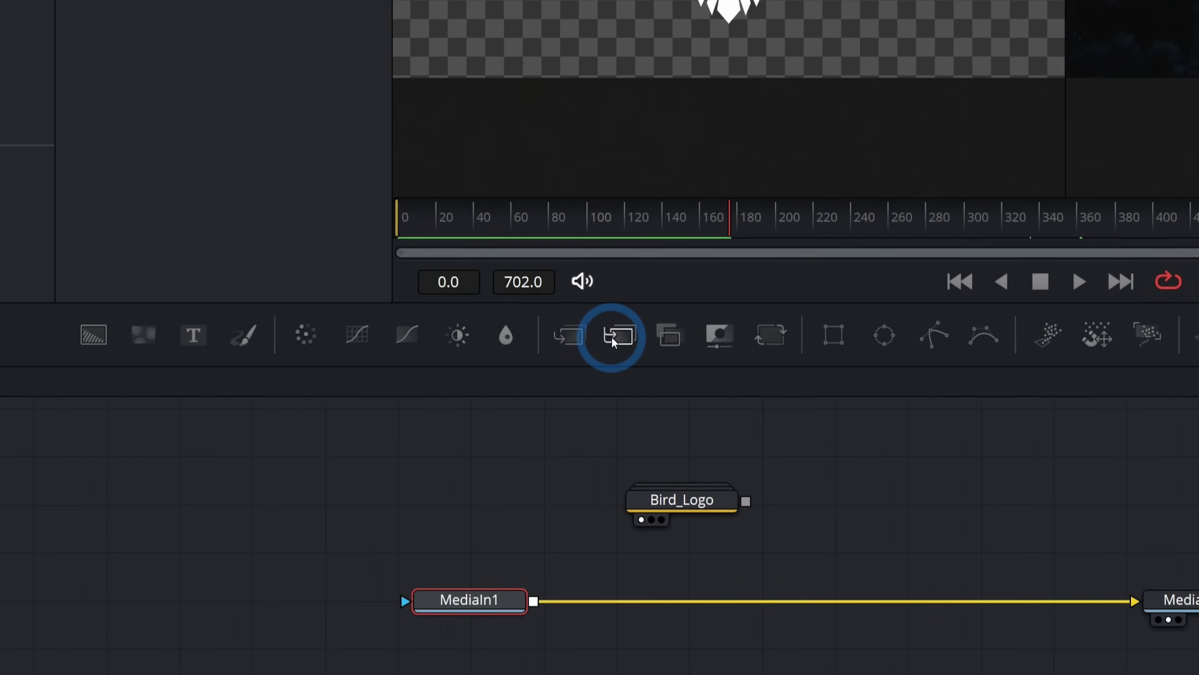
{"action": "left_click_drag", "start_coordinate": [506, 335], "coordinate": [635, 418]}
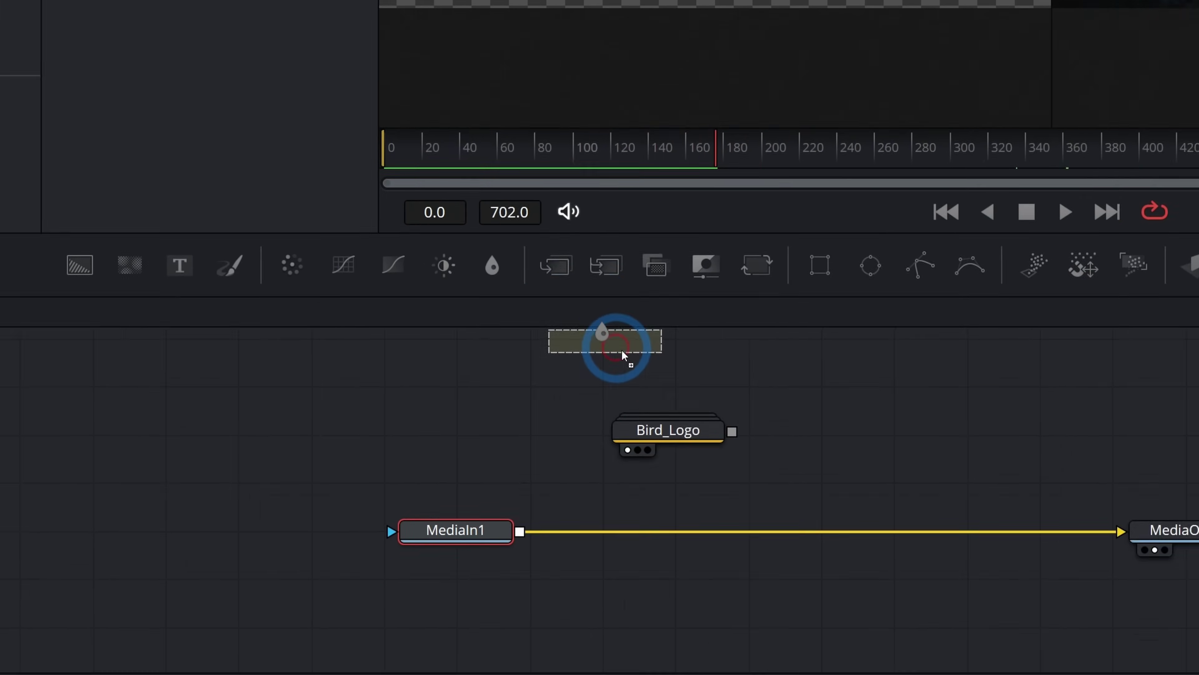
{"action": "left_click_drag", "start_coordinate": [622, 349], "coordinate": [850, 512]}
{"action": "left_click_drag", "start_coordinate": [601, 426], "coordinate": [600, 444]}
{"action": "left_click_drag", "start_coordinate": [600, 445], "coordinate": [602, 409]}
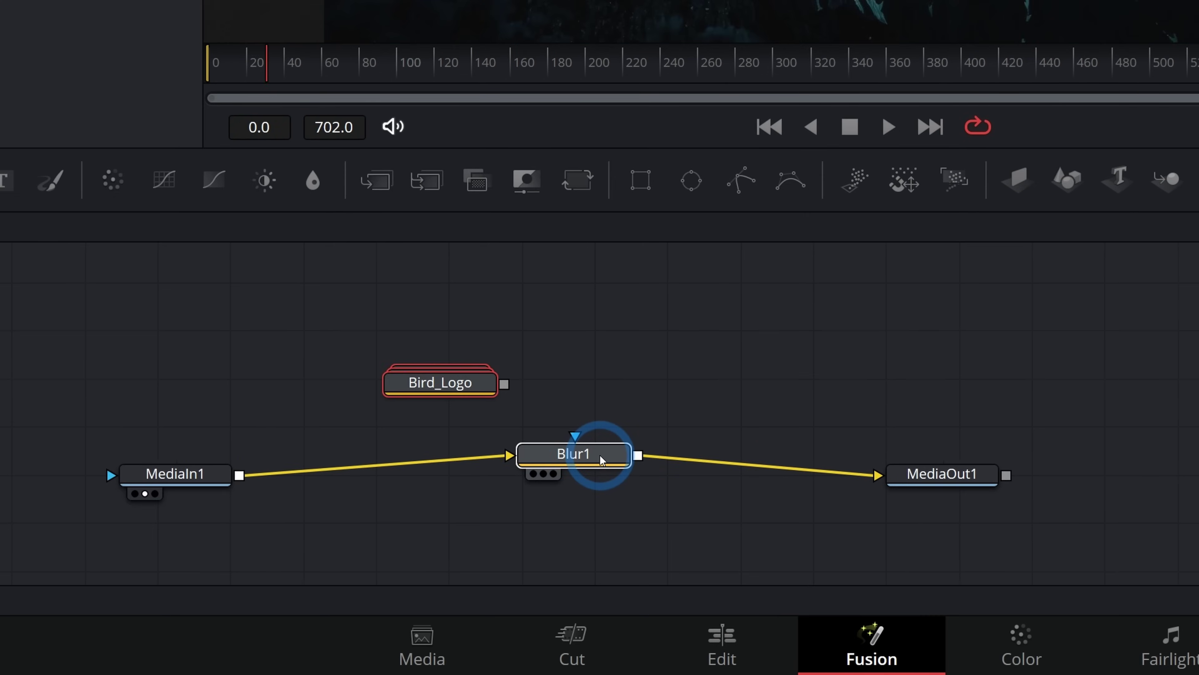
{"action": "left_click_drag", "start_coordinate": [599, 455], "coordinate": [600, 476]}
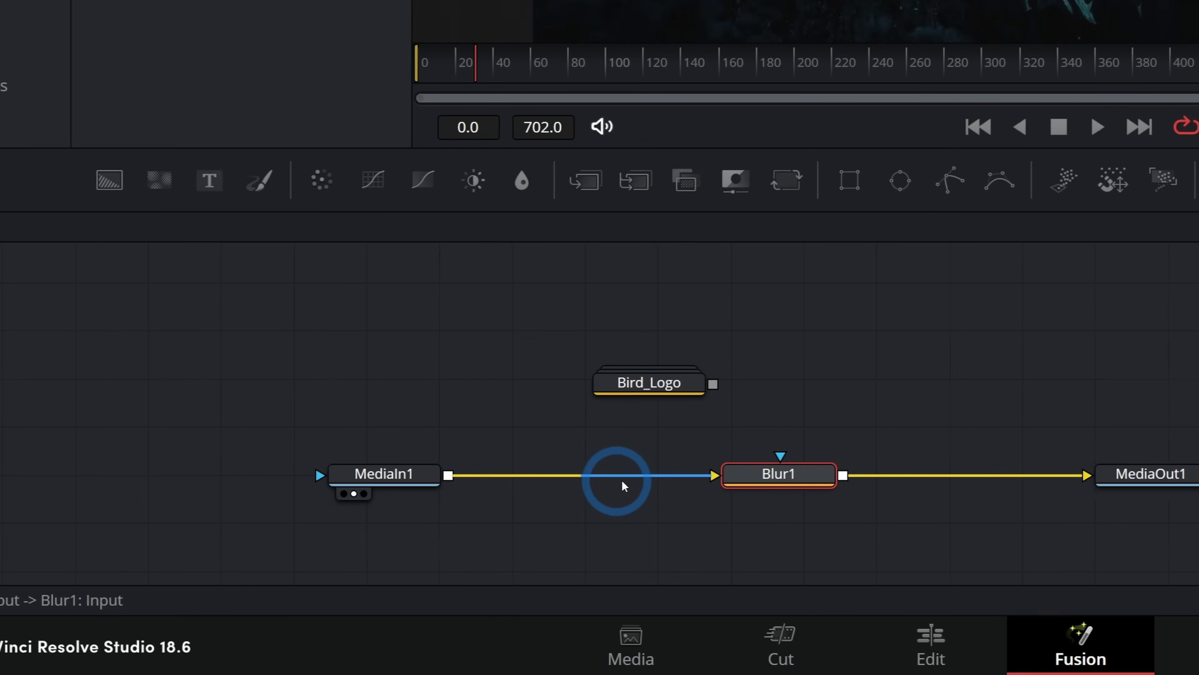
{"action": "left_click_drag", "start_coordinate": [1038, 185], "coordinate": [1059, 186]}
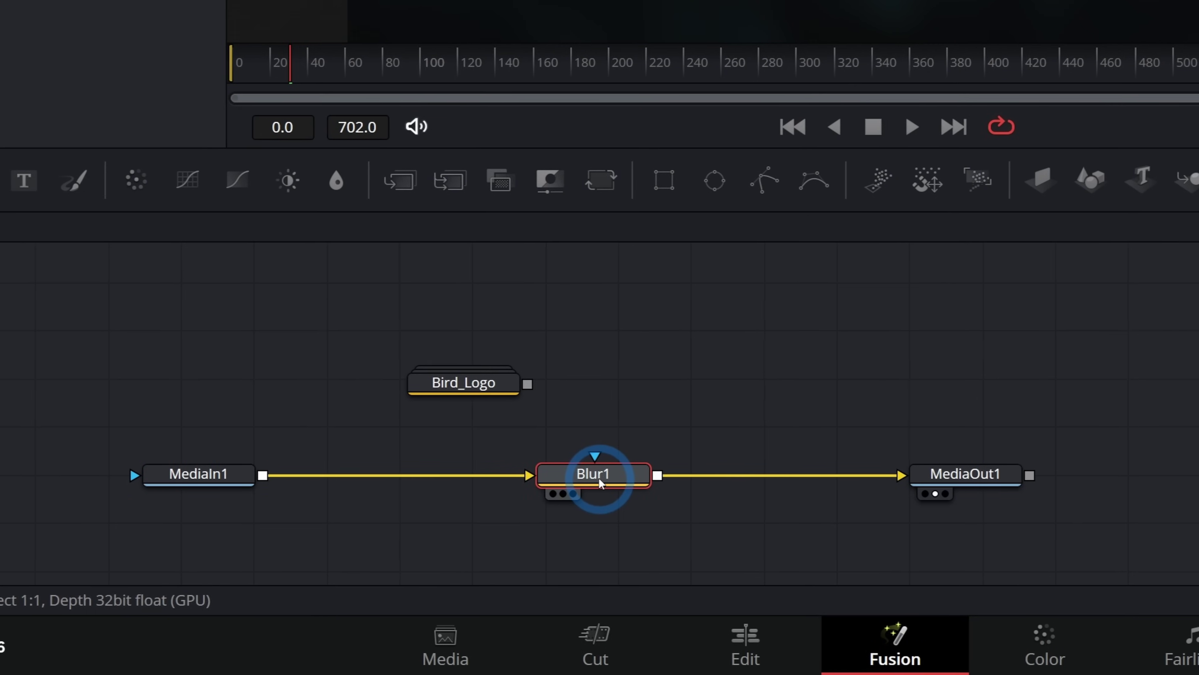
Step: Detach the Blur1 node from the connection and reinsert it between MediaIn1 and MediaOut1
{"action": "left_click_drag", "start_coordinate": [601, 481], "coordinate": [643, 417]}
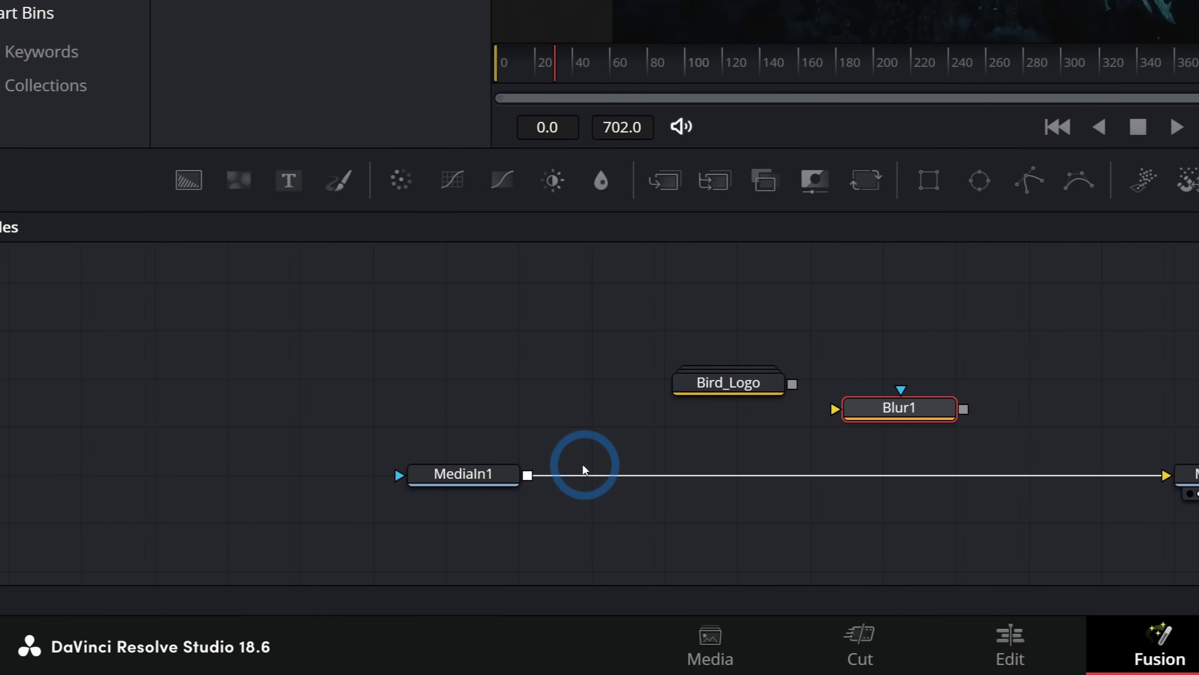
{"action": "mouse_move", "coordinate": [949, 415]}
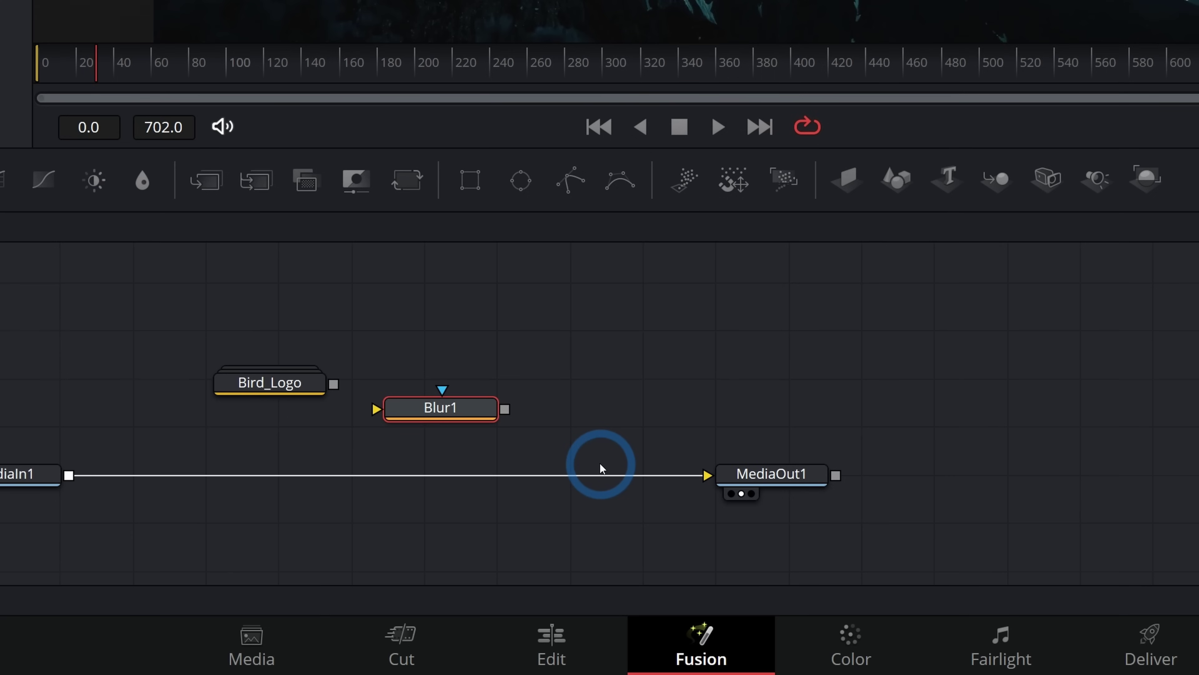
{"action": "left_click_drag", "start_coordinate": [455, 415], "coordinate": [426, 478]}
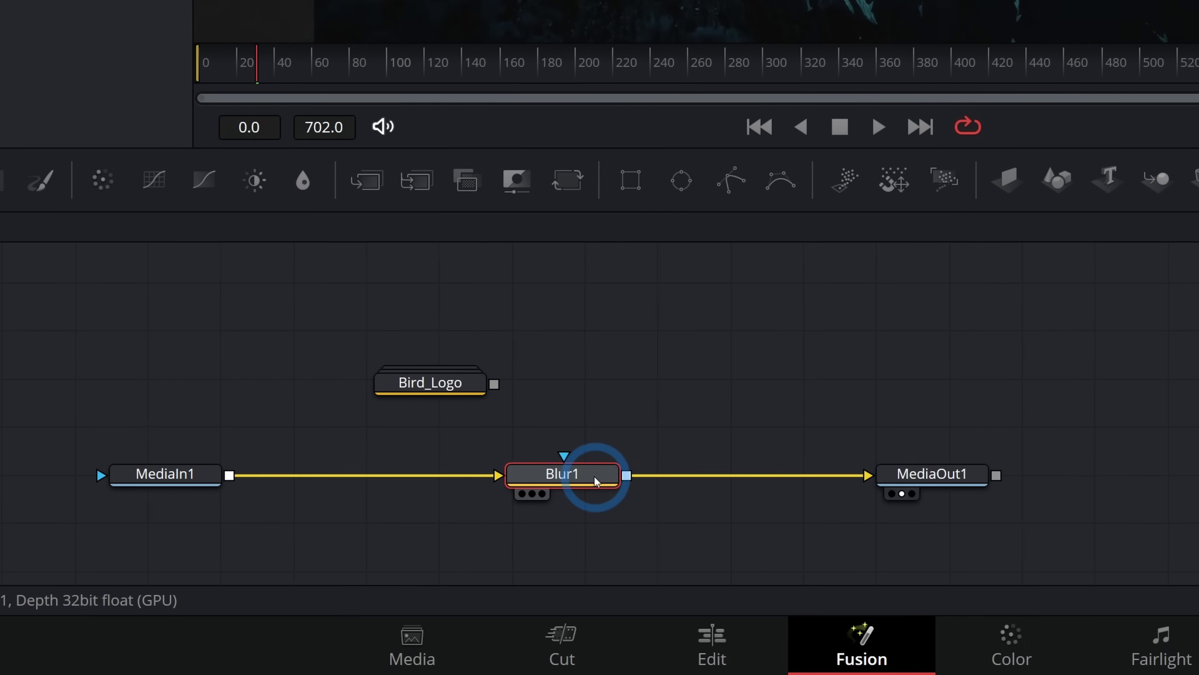
{"action": "left_click", "coordinate": [595, 474]}
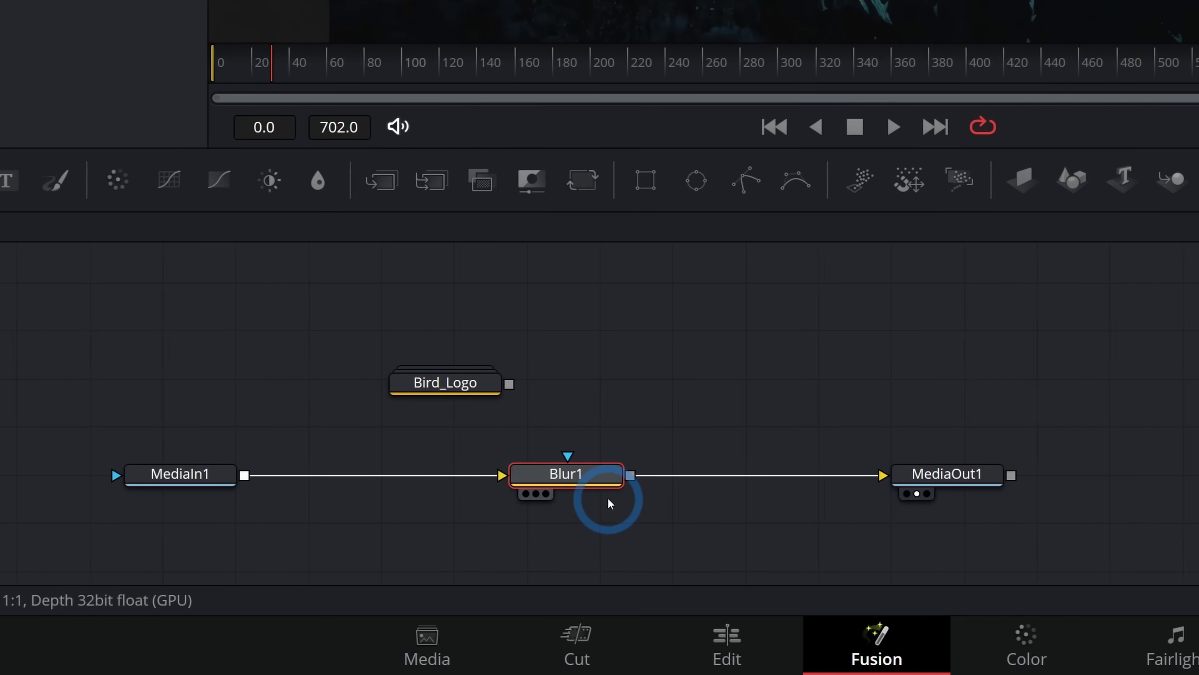
{"action": "left_click_drag", "start_coordinate": [600, 486], "coordinate": [595, 444]}
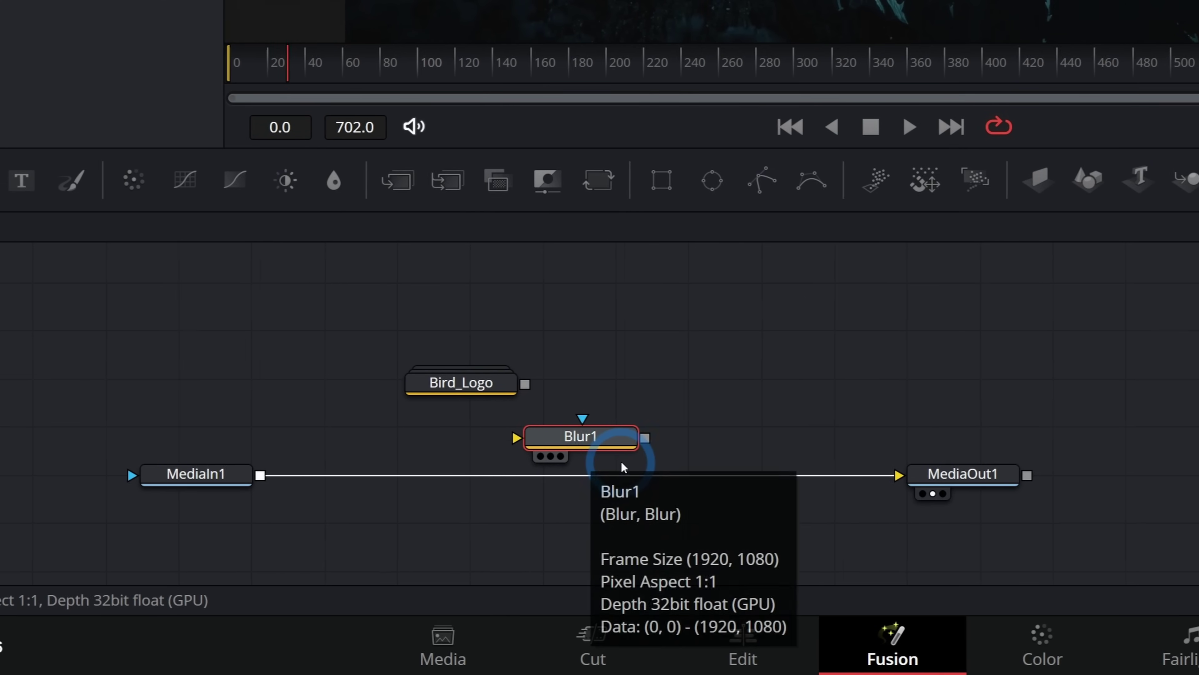
{"action": "mouse_move", "coordinate": [600, 466]}
{"action": "left_mouse_down"}
{"action": "mouse_move", "coordinate": [599, 447]}
{"action": "mouse_move", "coordinate": [601, 472]}
{"action": "left_mouse_up"}
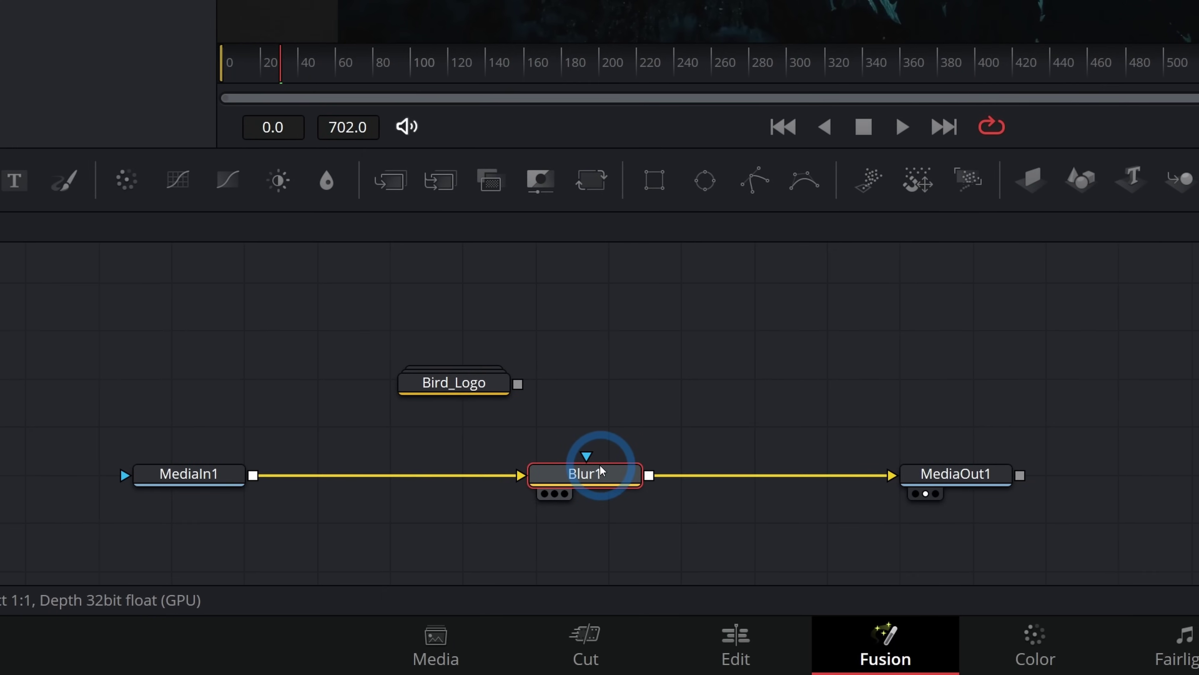
Step: Increase the Blur1 node's blur size to about 23.6
{"action": "left_click", "coordinate": [676, 517]}
{"action": "left_click", "coordinate": [538, 475]}
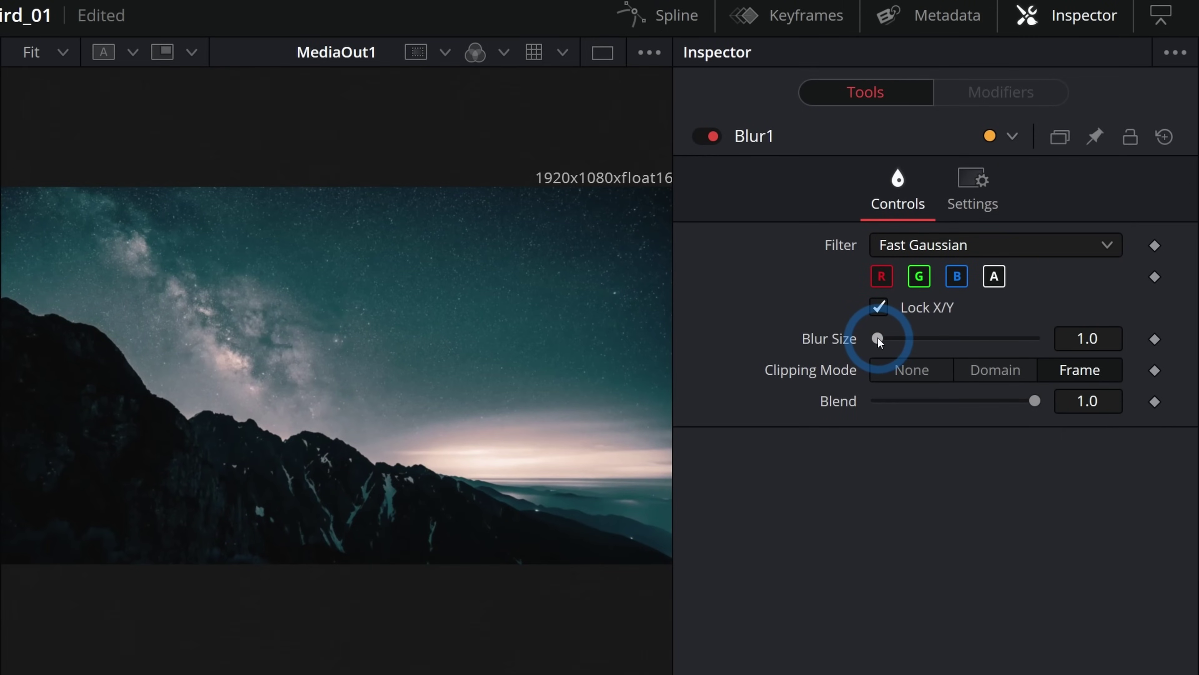
{"action": "left_click_drag", "start_coordinate": [1038, 185], "coordinate": [1043, 184]}
{"action": "left_click_drag", "start_coordinate": [888, 336], "coordinate": [913, 336]}
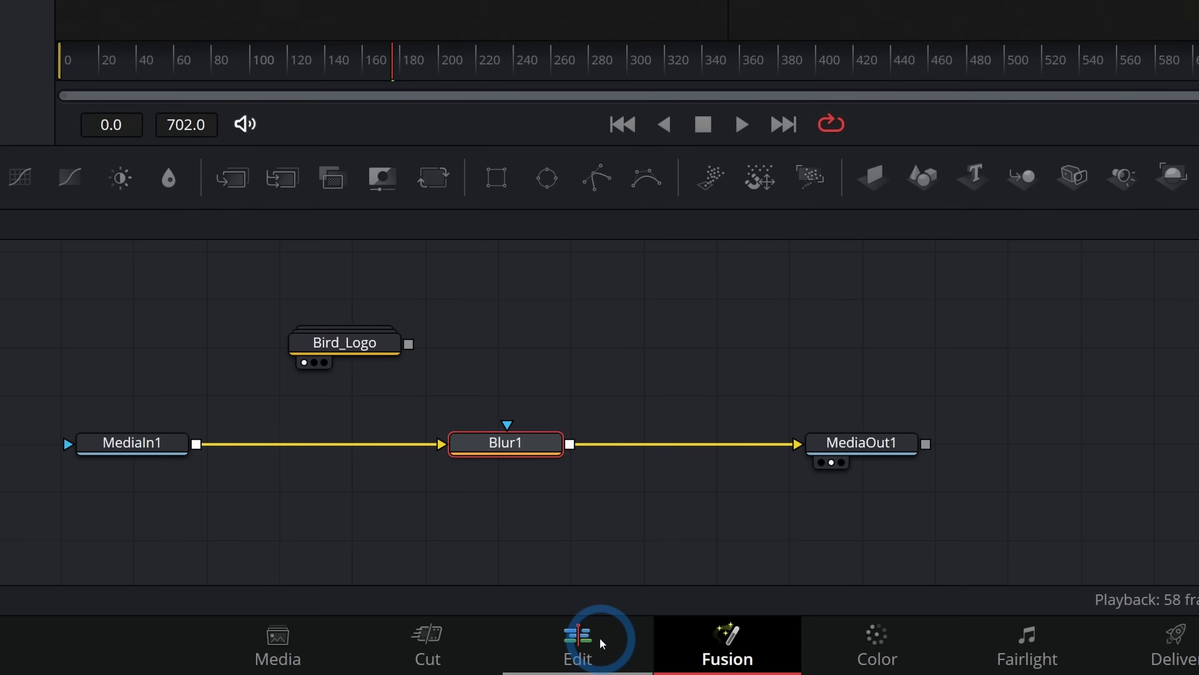
Step: Examine the clip on the Edit page timeline for its Fusion effect and return to the Fusion node graph
{"action": "left_click", "coordinate": [535, 657]}
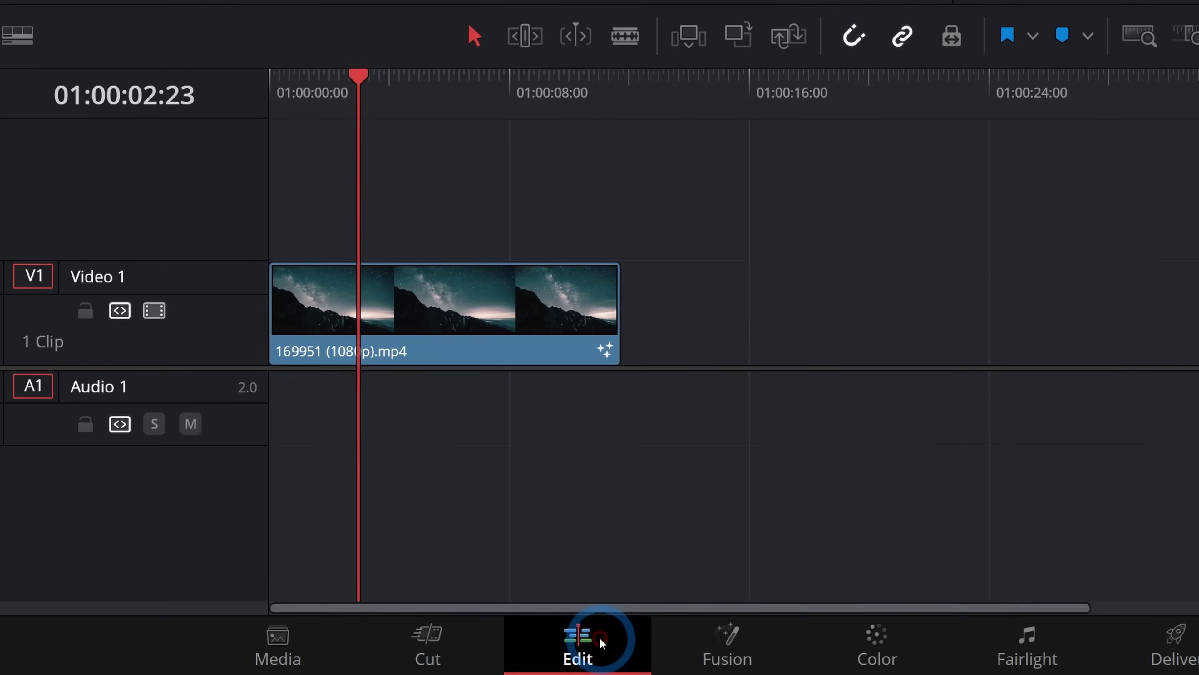
{"action": "left_click", "coordinate": [533, 289]}
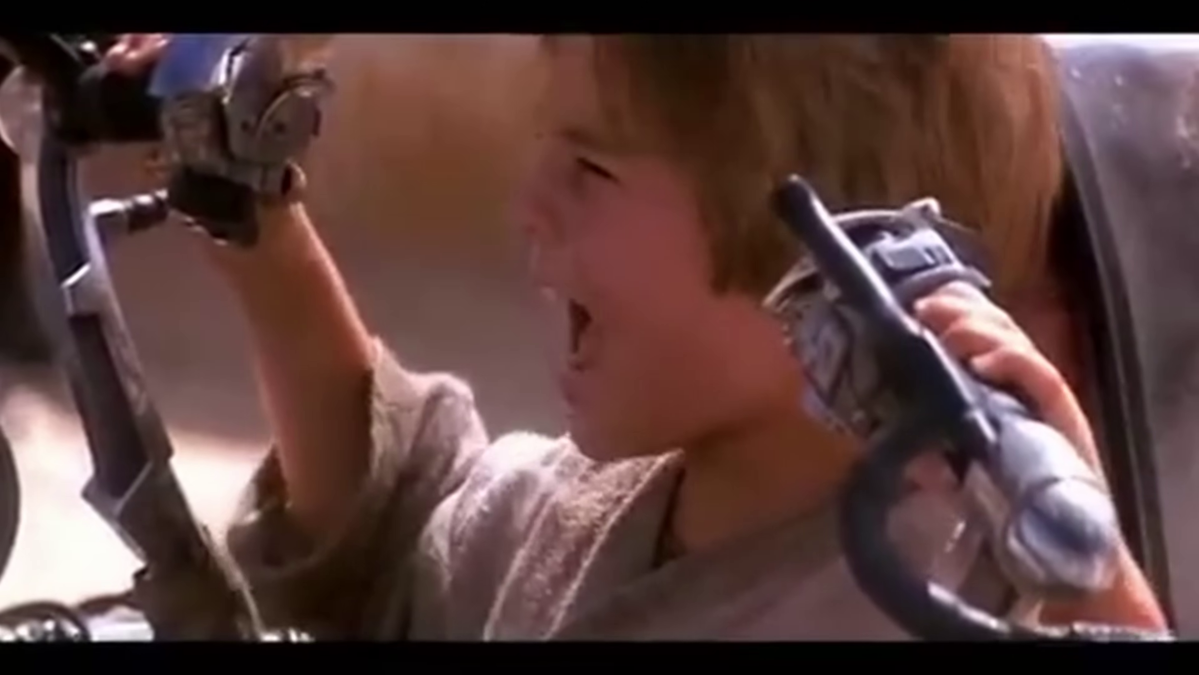
{"action": "left_click", "coordinate": [596, 452]}
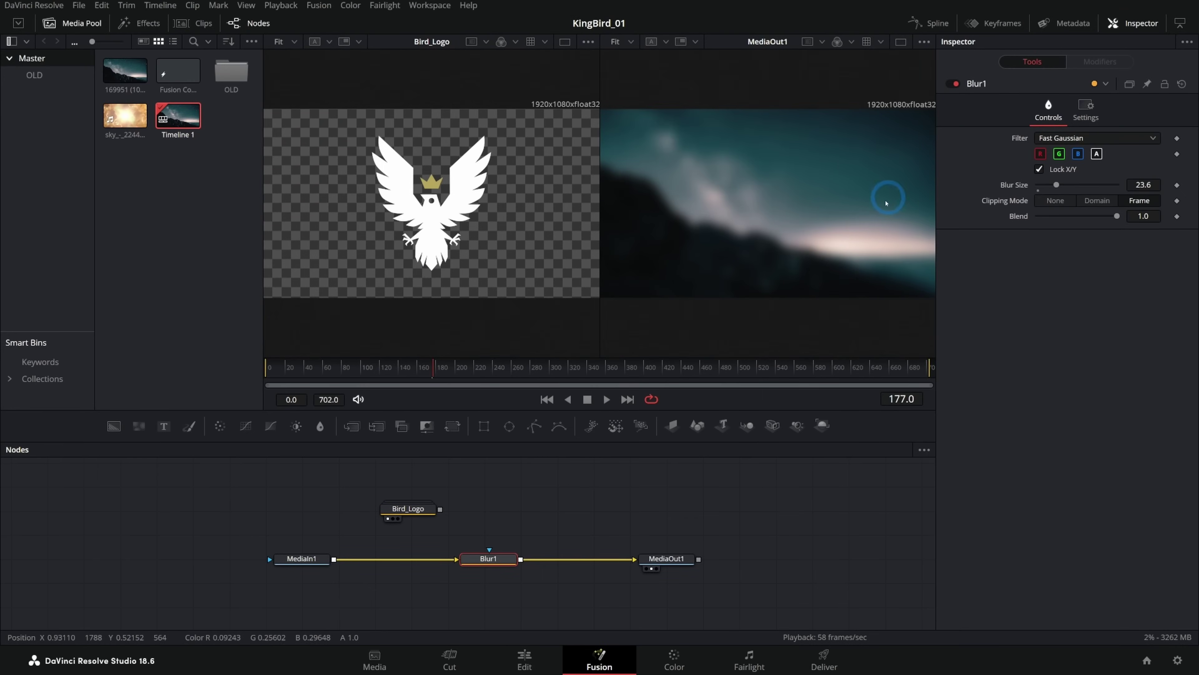
Step: Delete the Blur1 node so MediaIn1 feeds MediaOut1 directly
{"action": "key", "text": "Delete"}
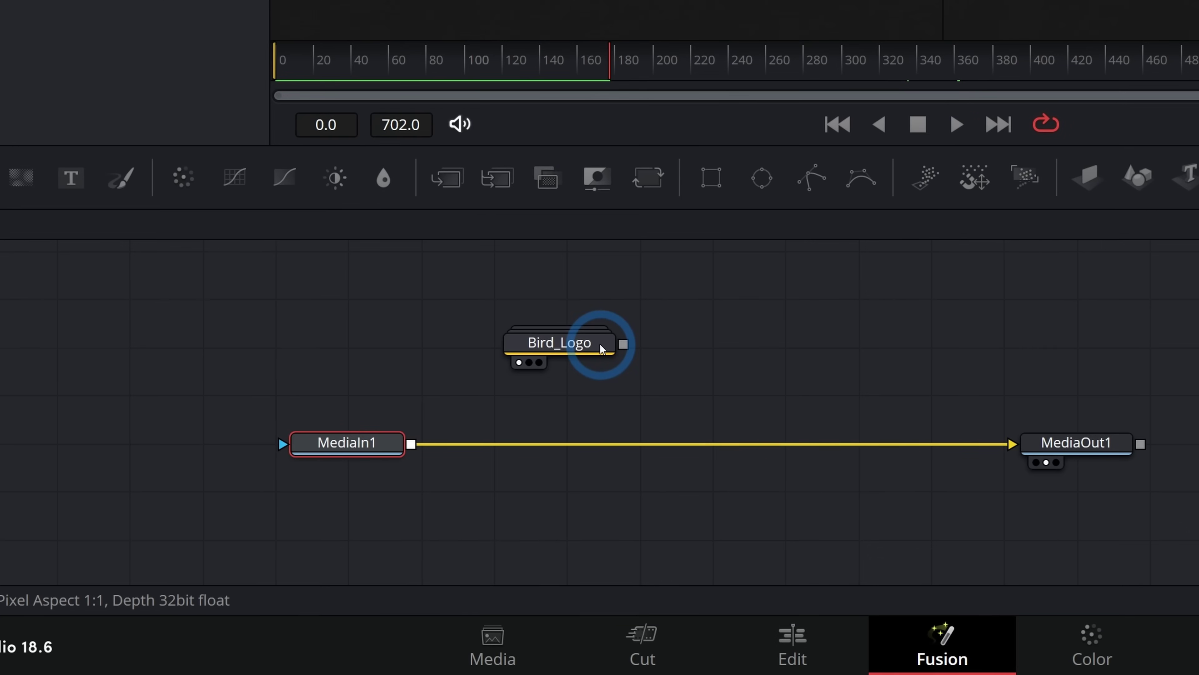
Step: Insert a Merge node between MediaIn1 and MediaOut1 and connect the Bird_Logo output to its foreground input
{"action": "left_click", "coordinate": [432, 510]}
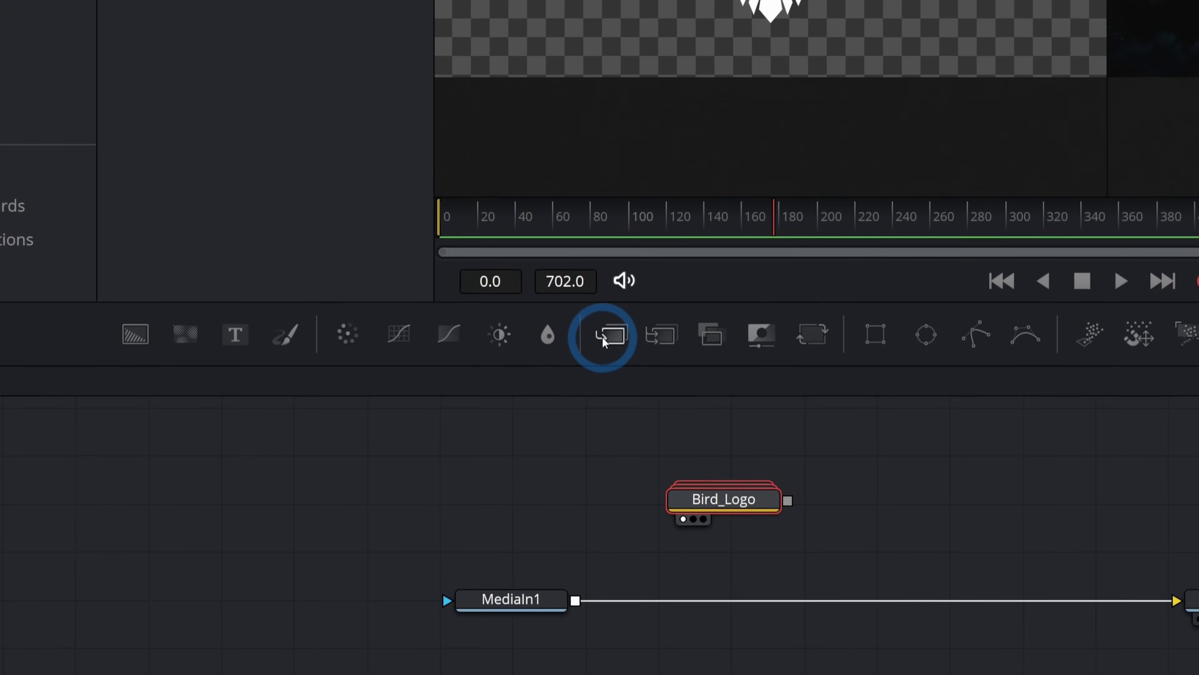
{"action": "left_click_drag", "start_coordinate": [600, 337], "coordinate": [835, 606]}
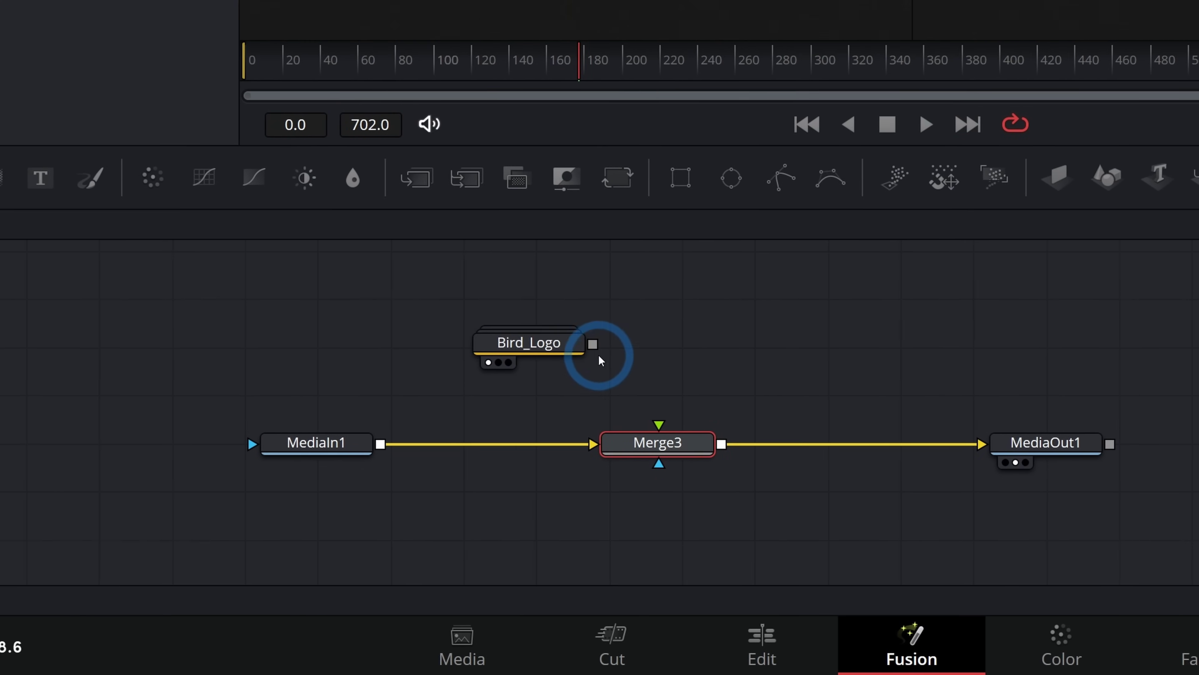
{"action": "left_click_drag", "start_coordinate": [602, 346], "coordinate": [668, 426]}
Step: Switch from the dual-viewer layout to a single viewer showing MediaOut1
{"action": "left_click", "coordinate": [952, 126]}
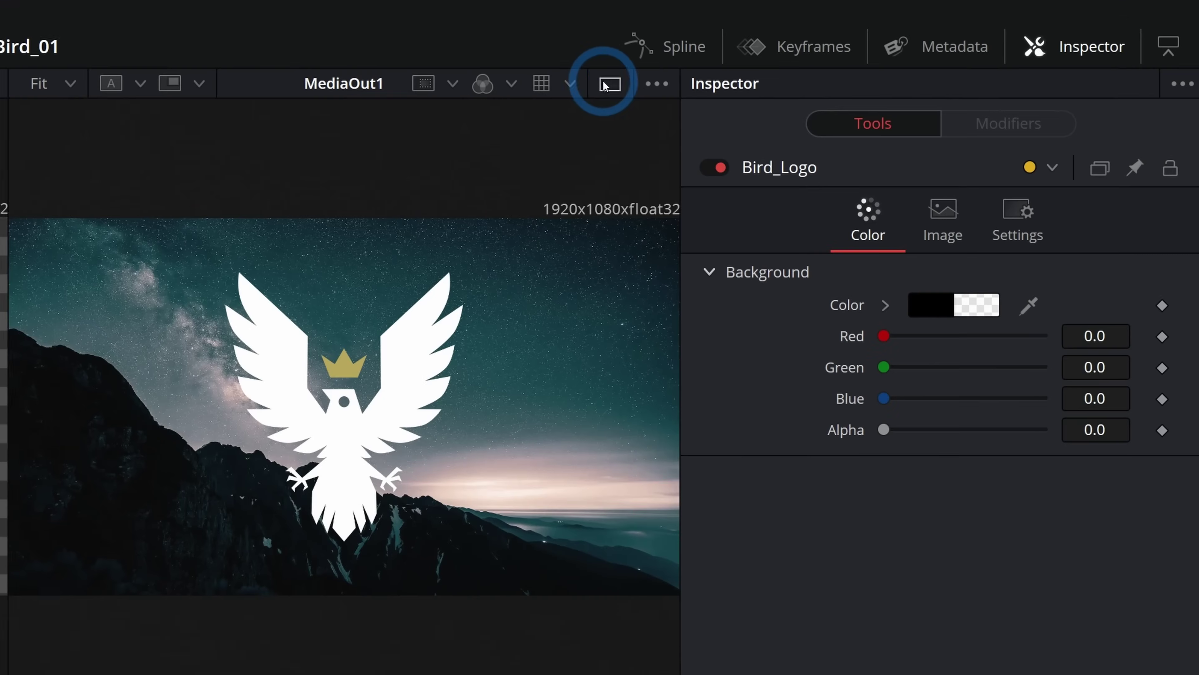
{"action": "left_click", "coordinate": [902, 41]}
{"action": "left_click", "coordinate": [30, 510]}
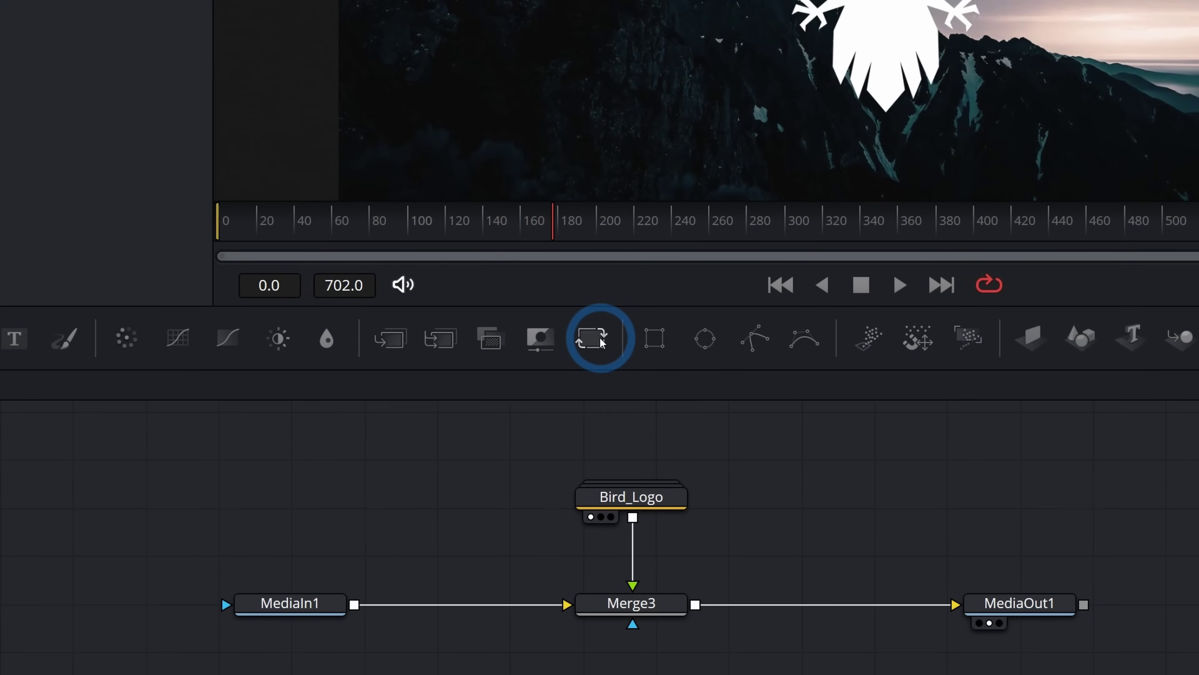
Step: Insert a Transform node vertically aligned between Bird_Logo and Merge3, and set its size to 0.8
{"action": "left_click_drag", "start_coordinate": [602, 343], "coordinate": [638, 557]}
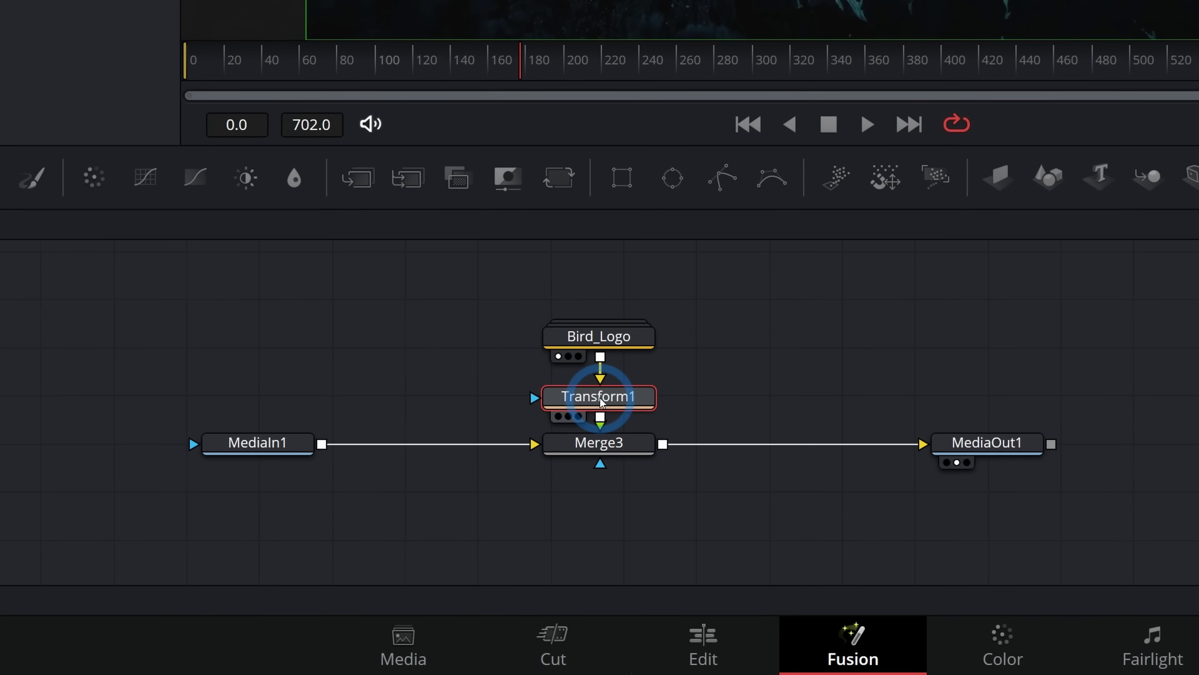
{"action": "left_click_drag", "start_coordinate": [617, 342], "coordinate": [618, 289]}
{"action": "left_click_drag", "start_coordinate": [625, 404], "coordinate": [675, 372]}
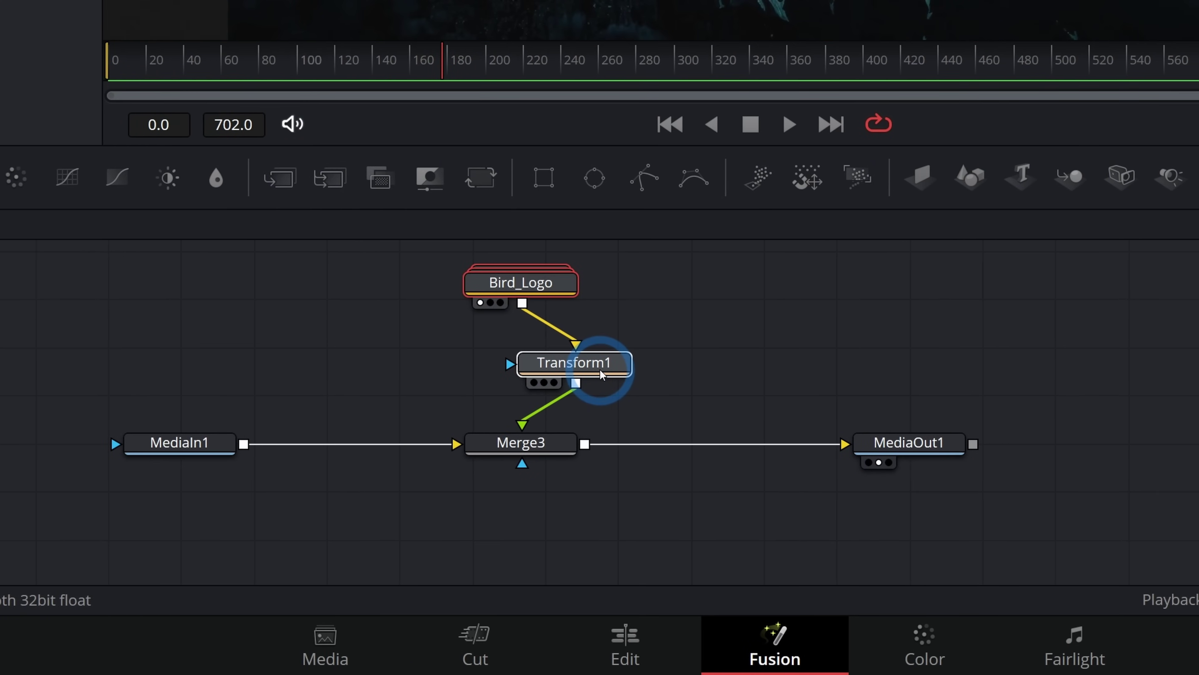
{"action": "left_click_drag", "start_coordinate": [600, 375], "coordinate": [548, 373]}
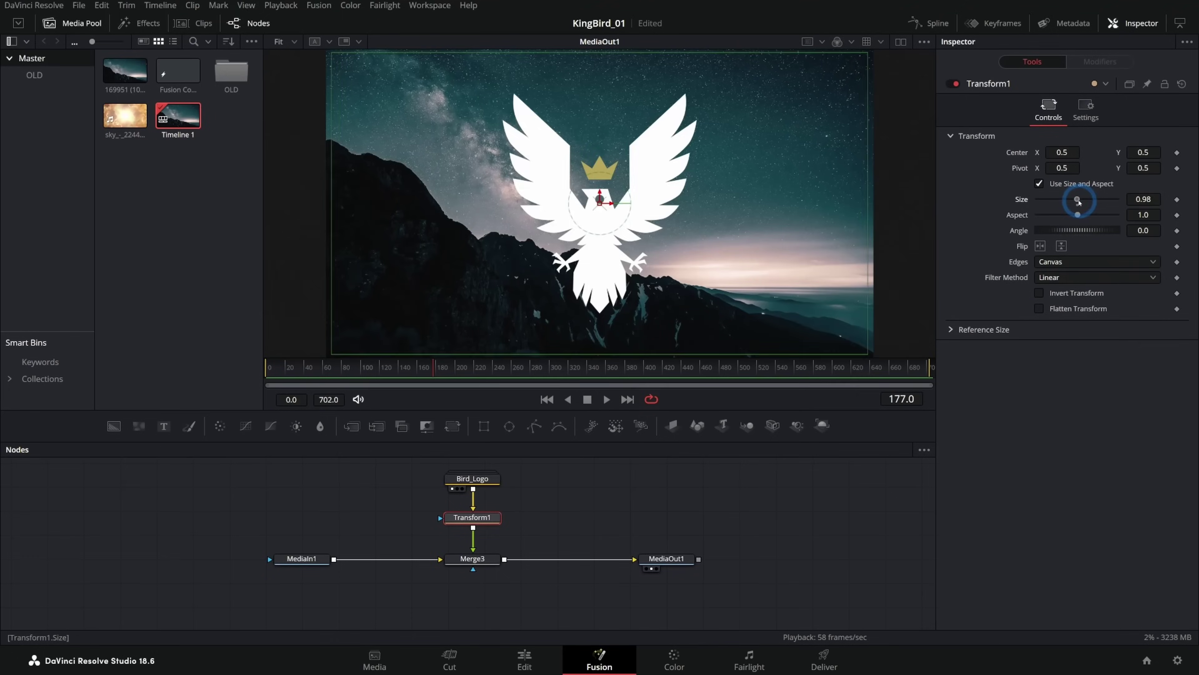
{"action": "left_click_drag", "start_coordinate": [1079, 200], "coordinate": [1072, 207]}
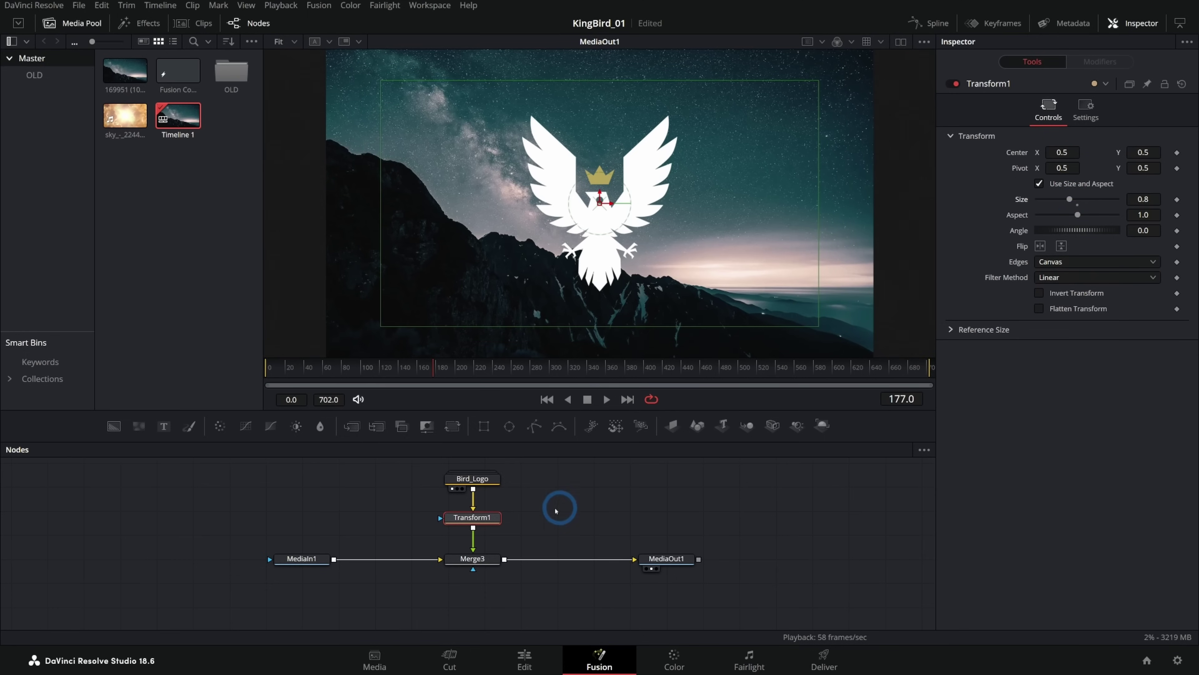
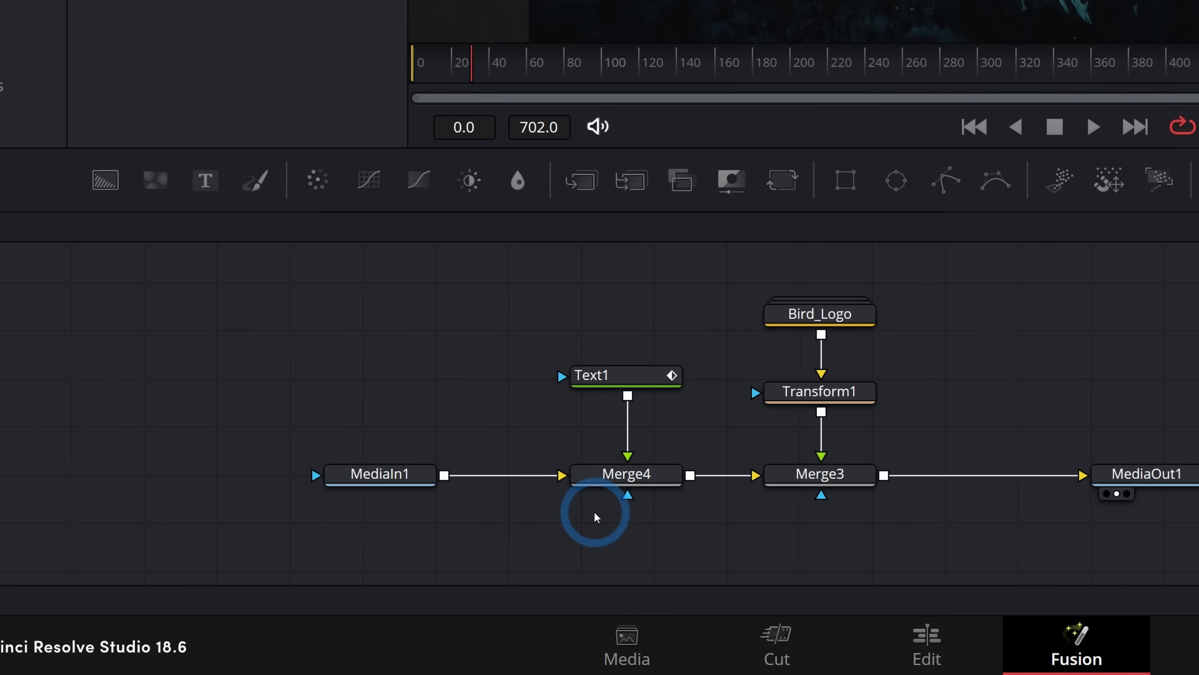
Step: Show Merge4 in the viewer and set the Text1 node's text to "foreground"
{"action": "left_click", "coordinate": [586, 478]}
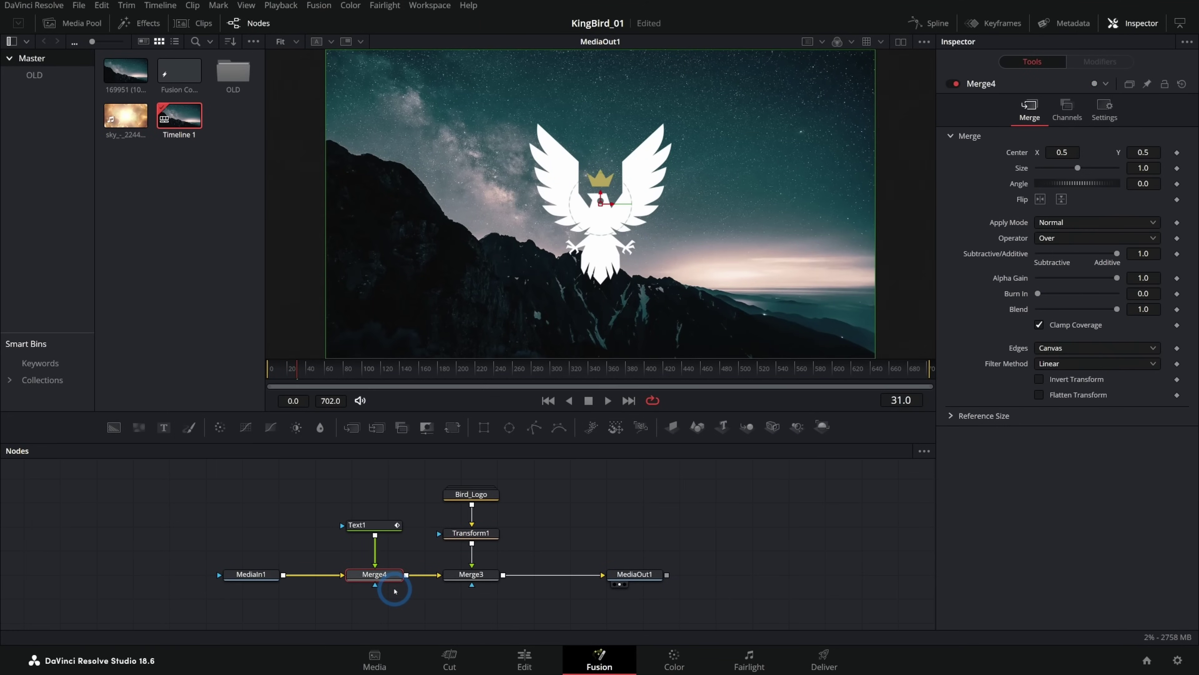
{"action": "key", "text": "1"}
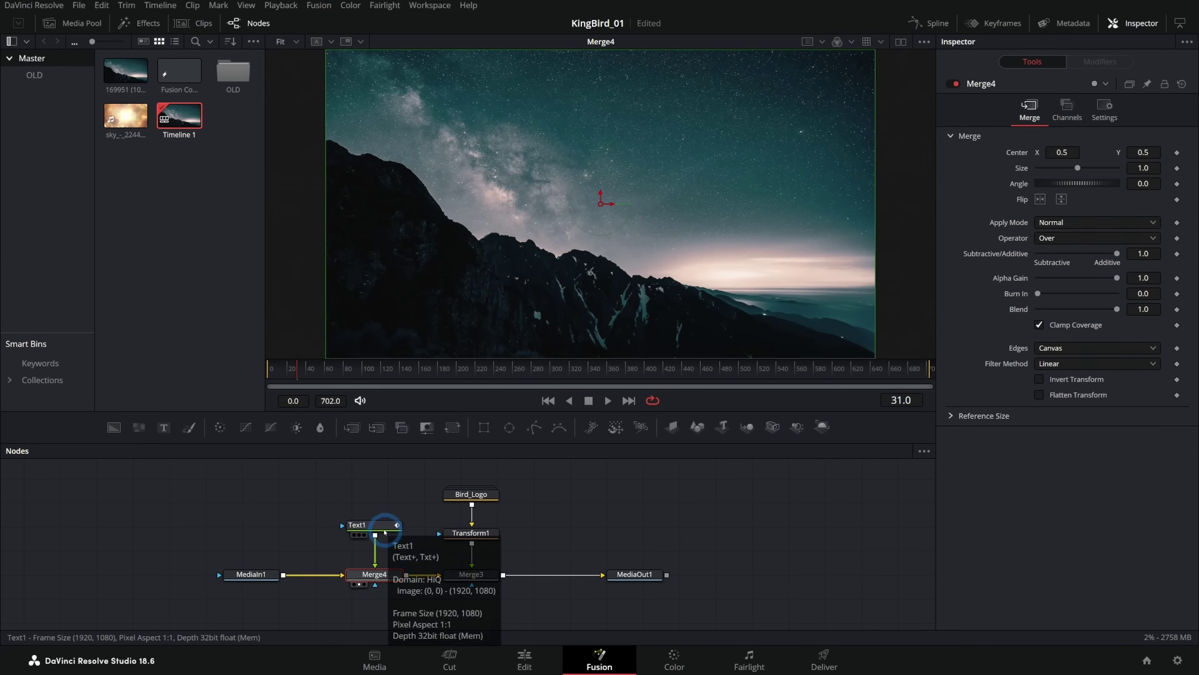
{"action": "left_click", "coordinate": [363, 525]}
{"action": "left_click", "coordinate": [1006, 268]}
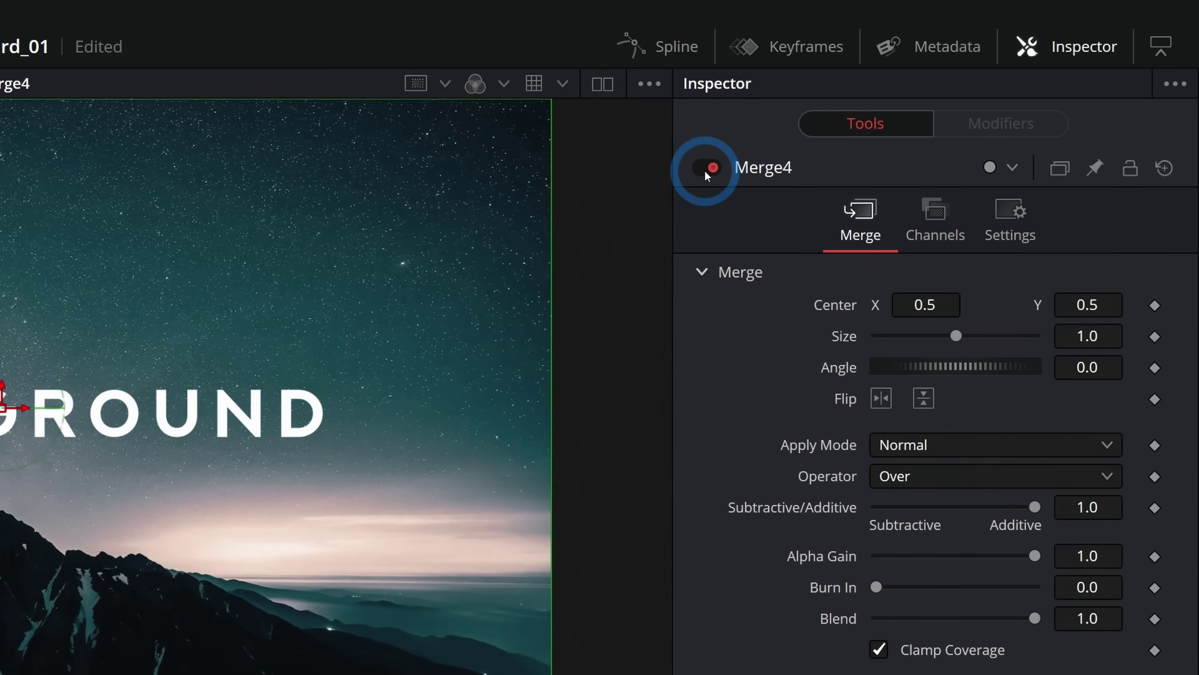
Step: Disable and re-enable Merge4 repeatedly to compare the image with and without the text
{"action": "left_click", "coordinate": [706, 169]}
{"action": "left_click", "coordinate": [705, 169]}
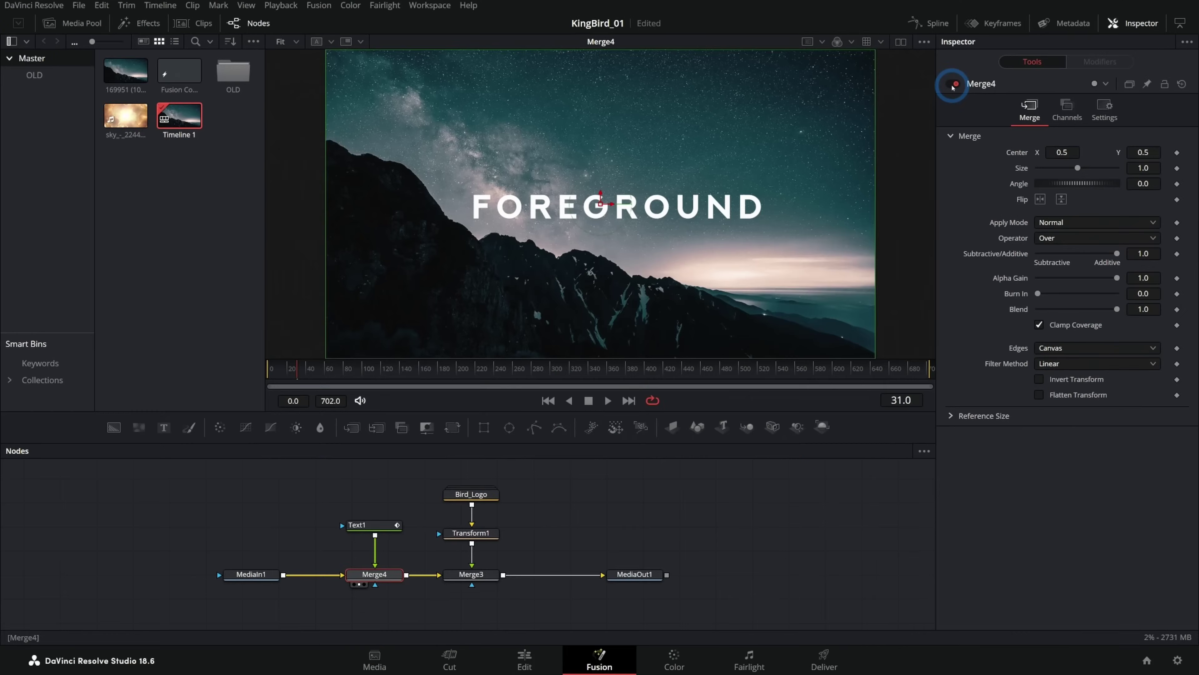
{"action": "left_click", "coordinate": [952, 86]}
{"action": "left_click", "coordinate": [952, 87]}
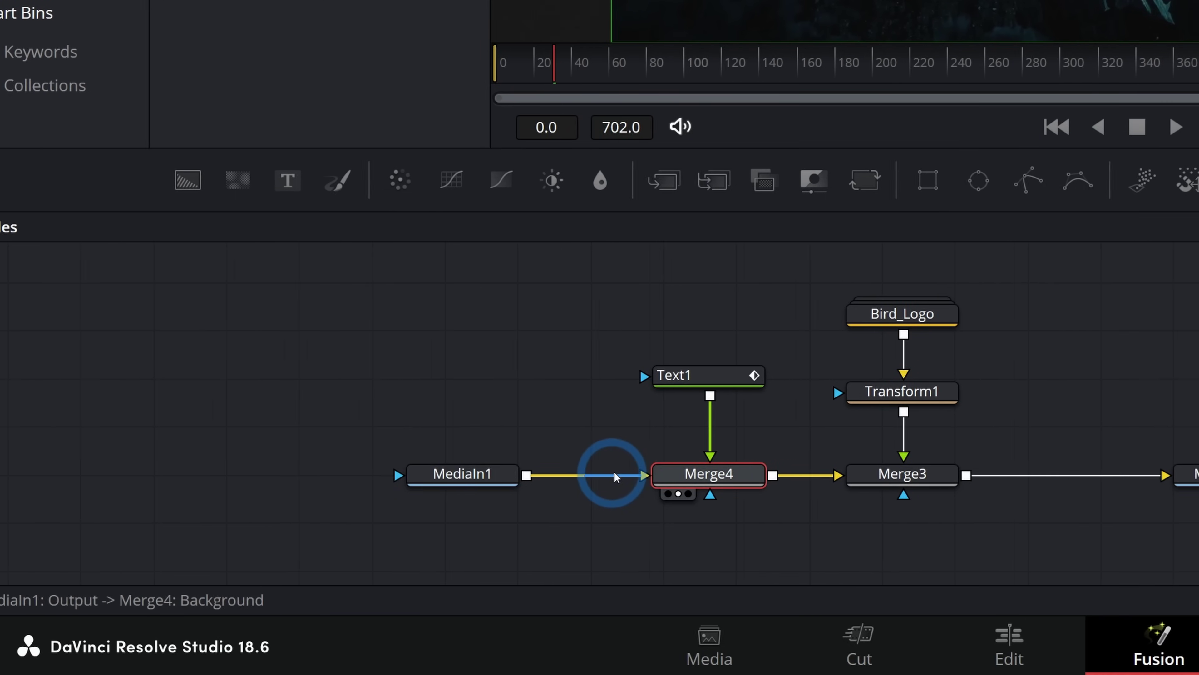
Step: Show Merge3 in the viewer to examine how the bird logo layers over the text
{"action": "mouse_move", "coordinate": [697, 478]}
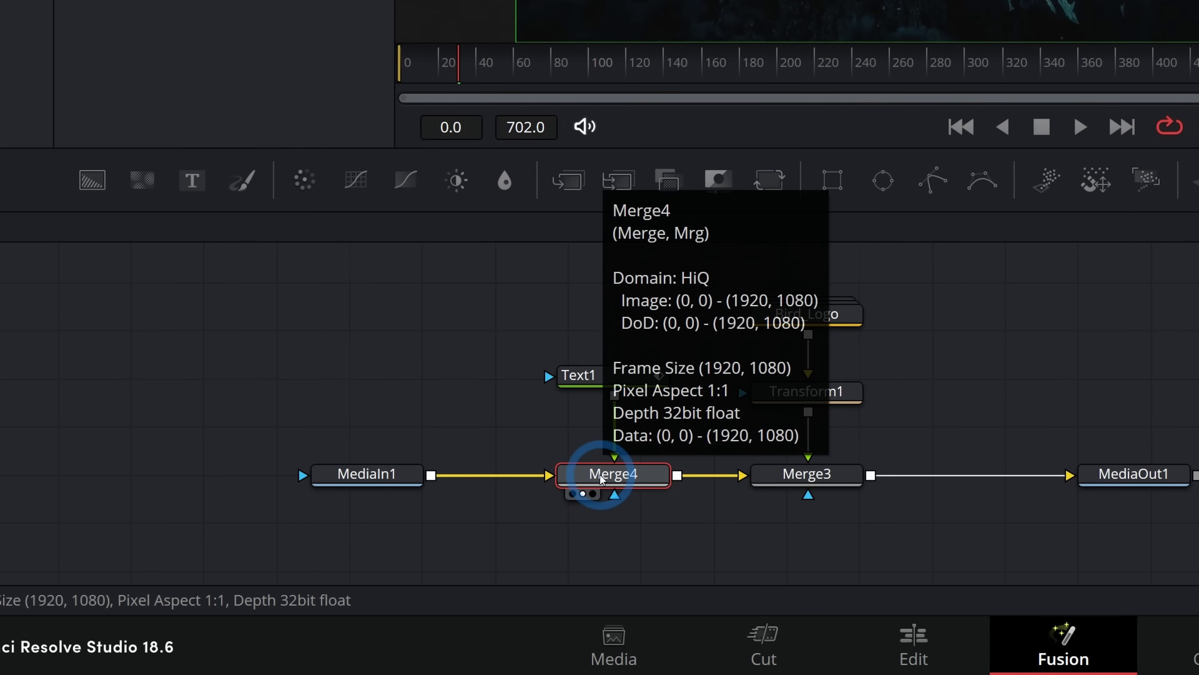
{"action": "mouse_move", "coordinate": [826, 480]}
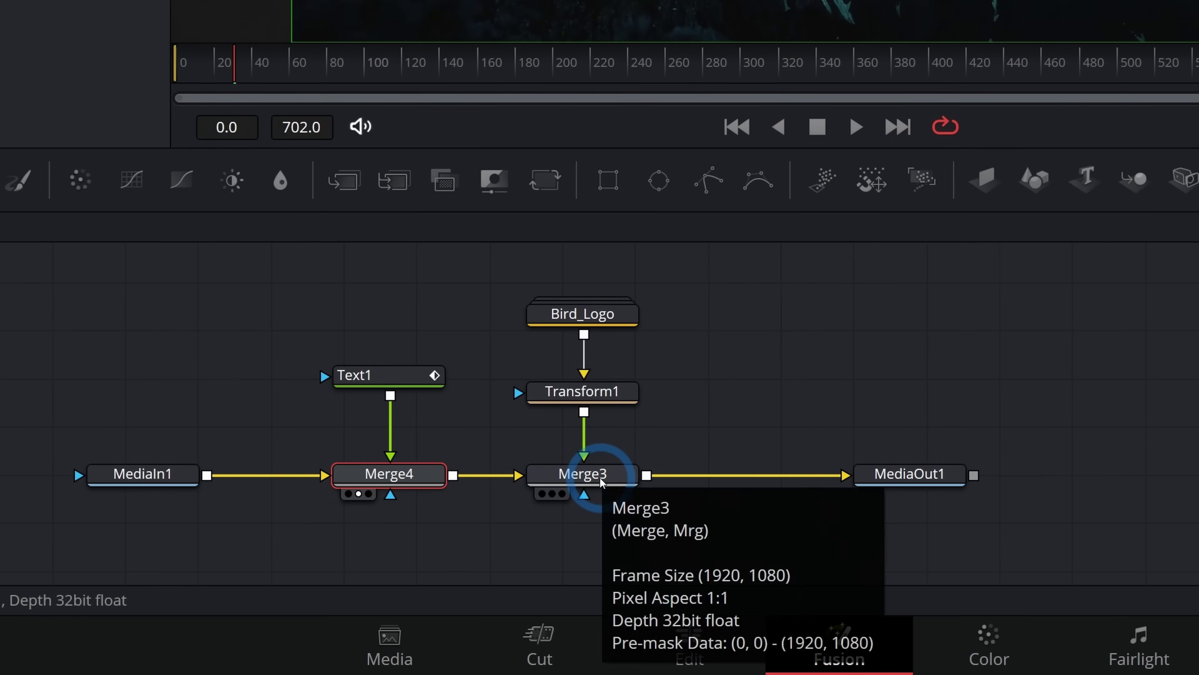
{"action": "left_click", "coordinate": [601, 481]}
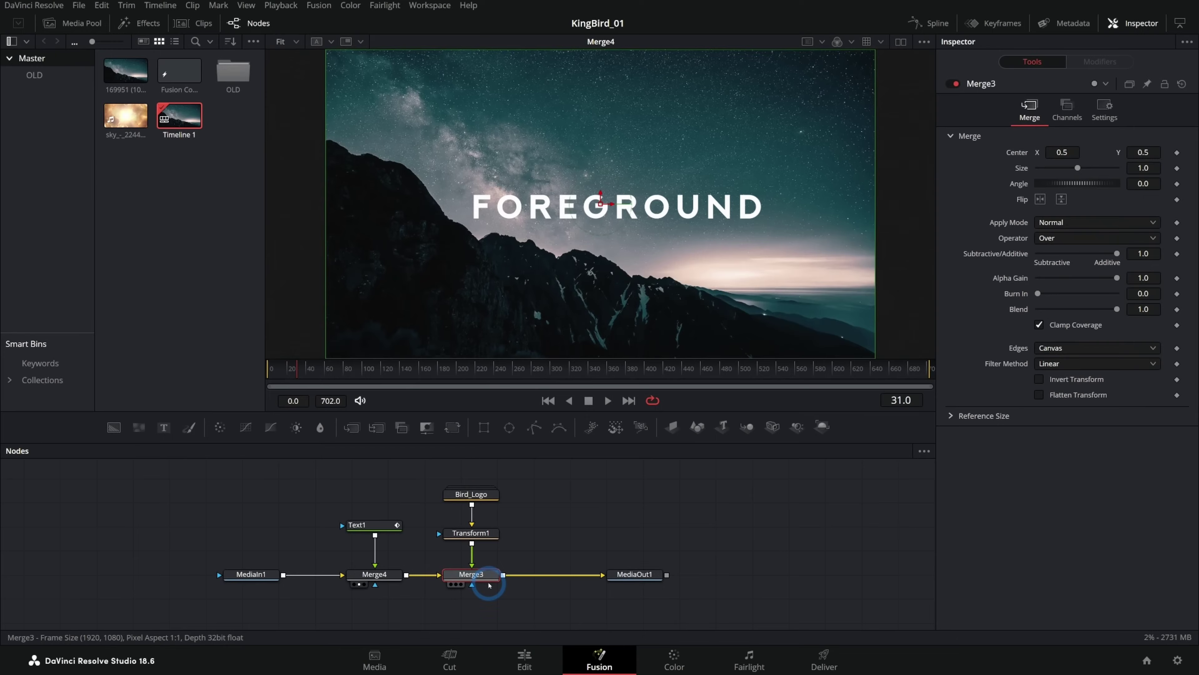
{"action": "left_click", "coordinate": [556, 210]}
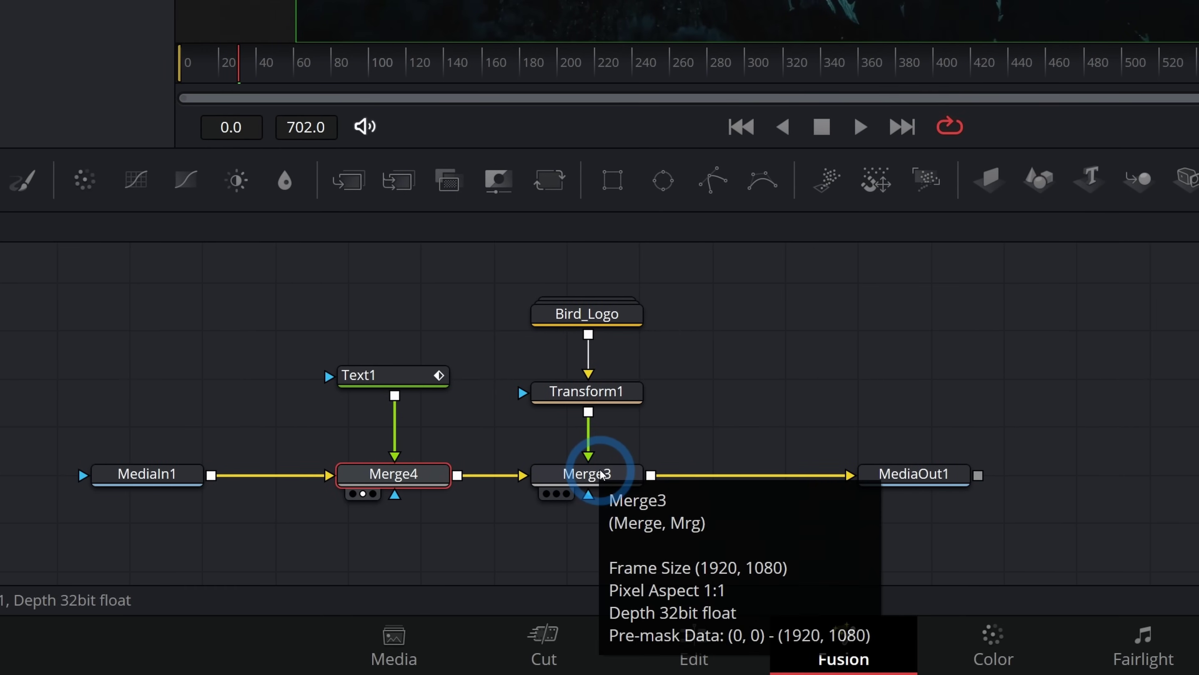
{"action": "left_click", "coordinate": [599, 473]}
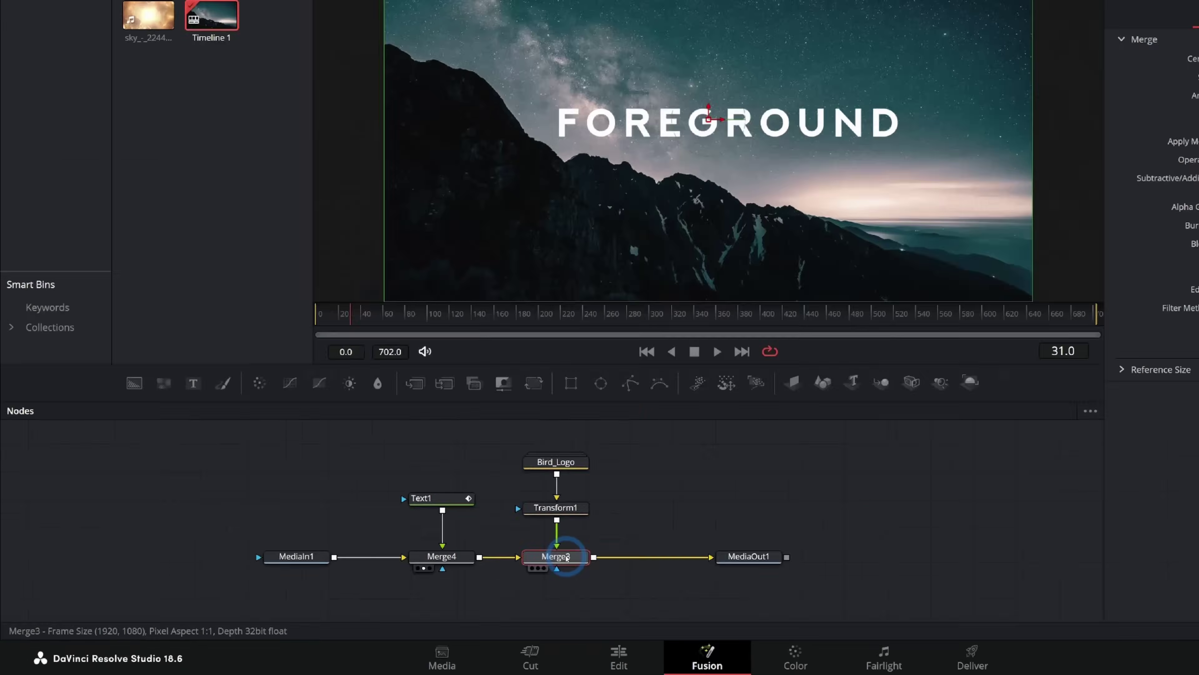
{"action": "key", "text": "2"}
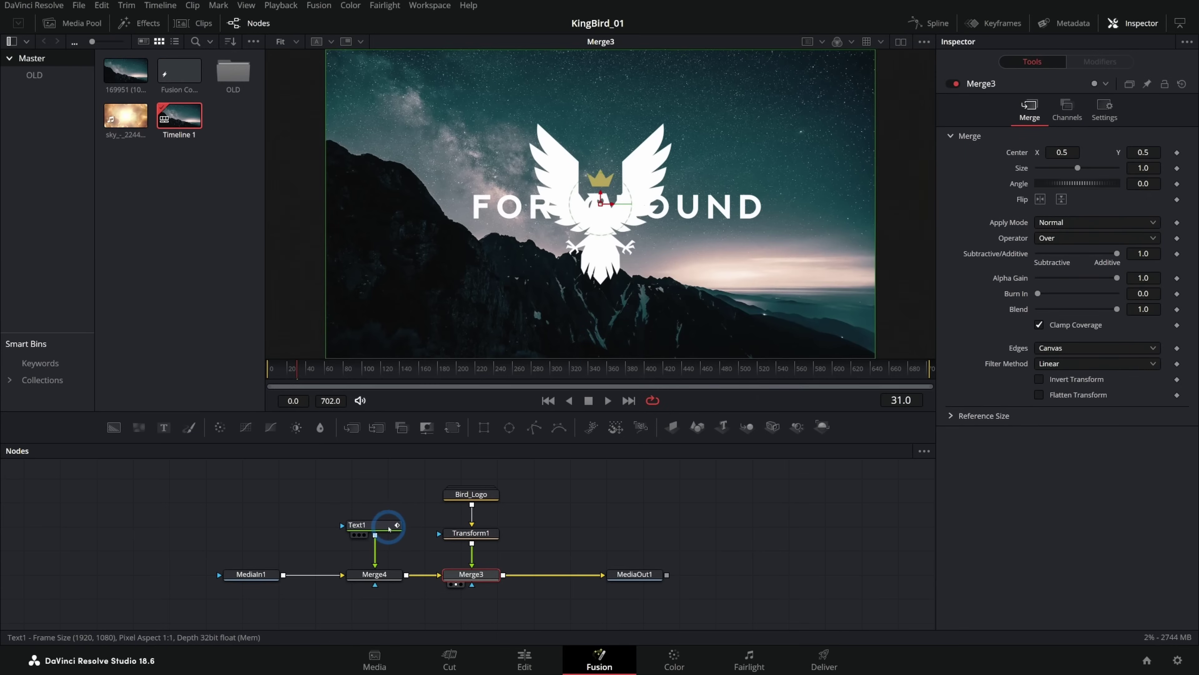
Step: Change the Text1 colour to yellow, #fbff15
{"action": "left_click", "coordinate": [389, 527]}
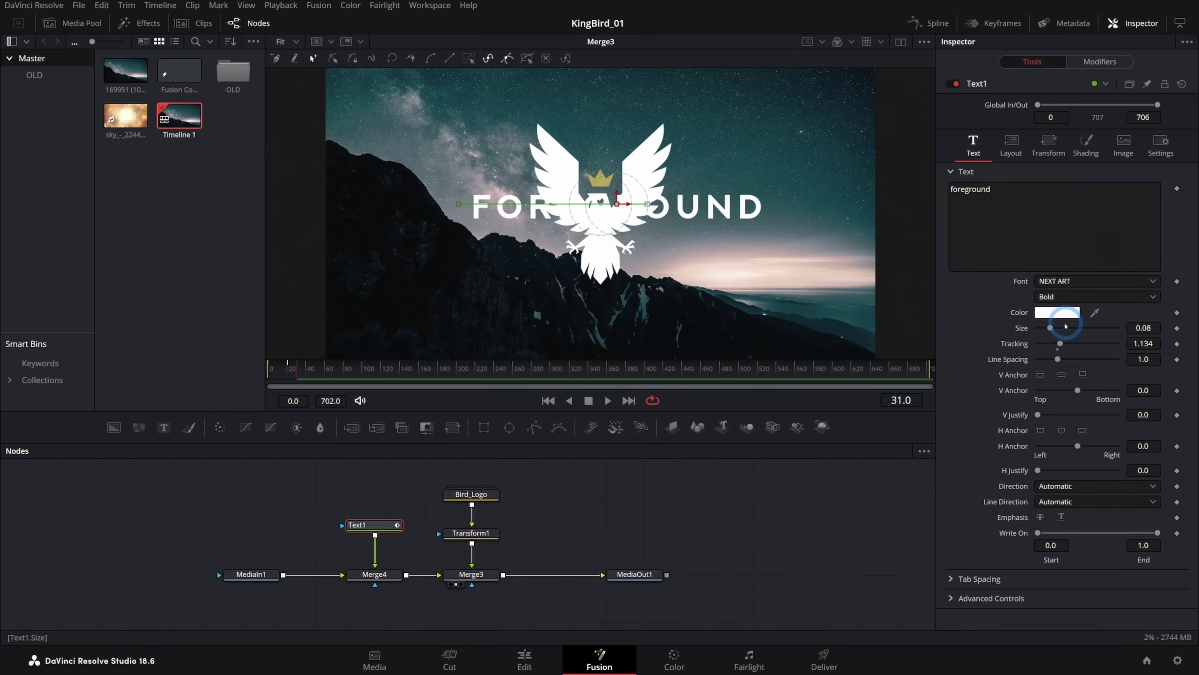
{"action": "left_click", "coordinate": [1057, 313]}
{"action": "left_click", "coordinate": [701, 244]}
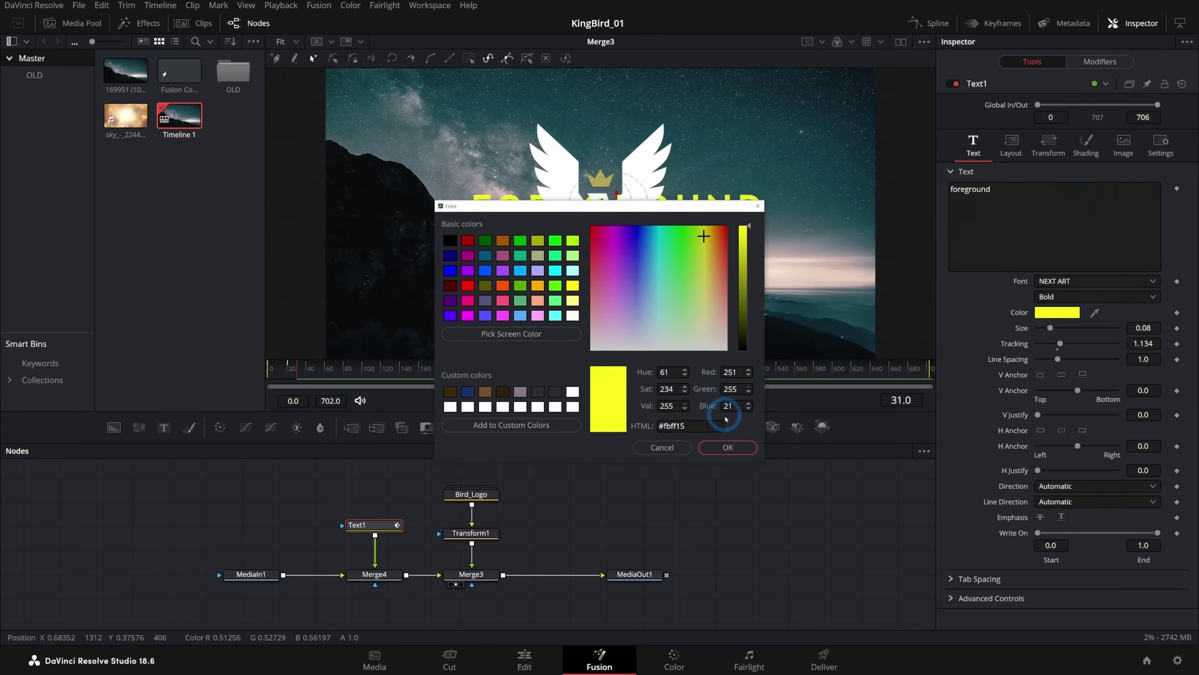
{"action": "left_click", "coordinate": [722, 444]}
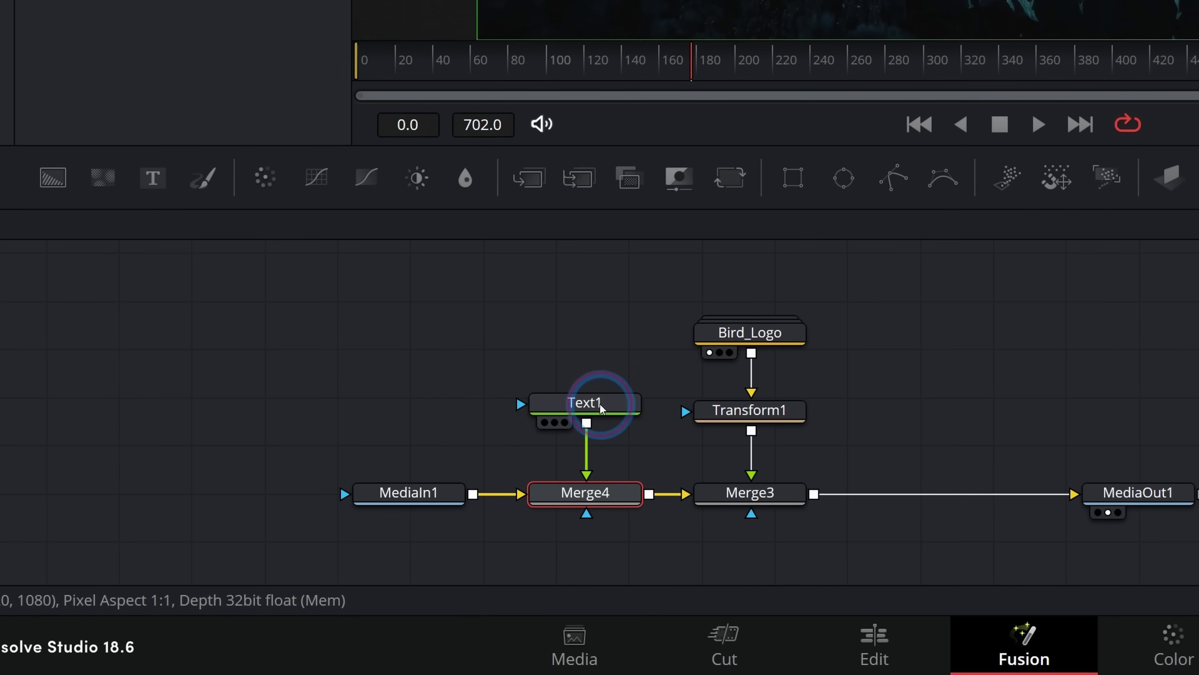
Step: Make Text1 read KING in the NEXT ART font with 1.134 tracking, placed just left of the bird logo
{"action": "left_click", "coordinate": [385, 539]}
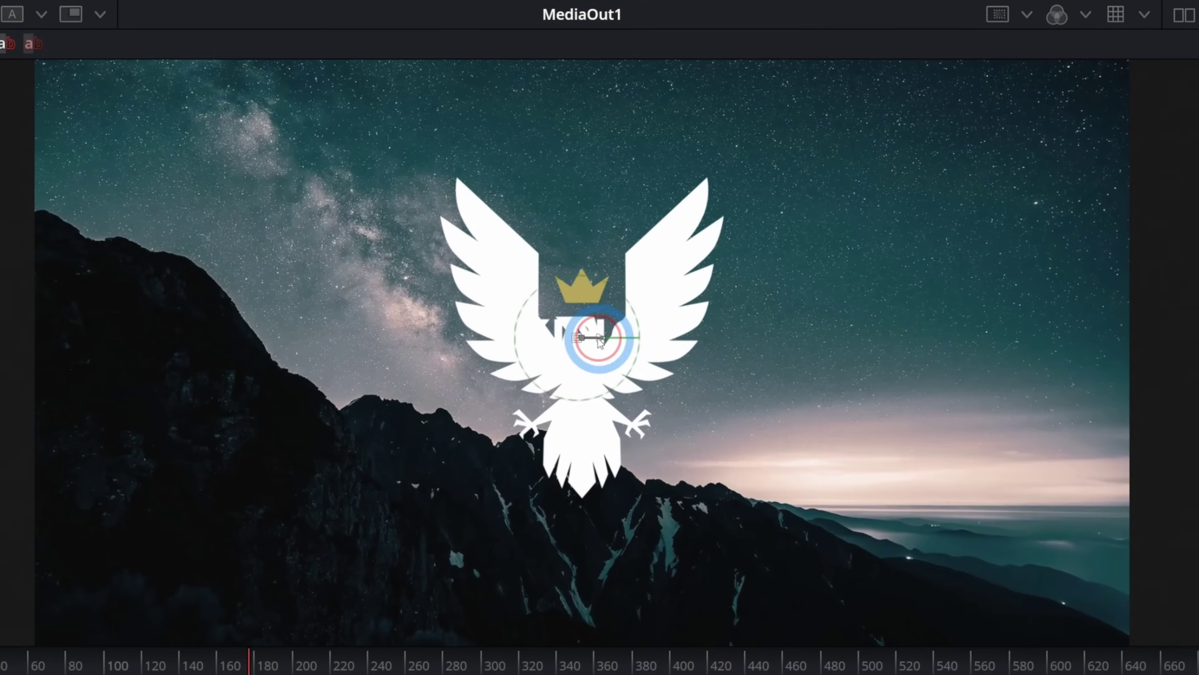
{"action": "left_click_drag", "start_coordinate": [606, 210], "coordinate": [517, 199]}
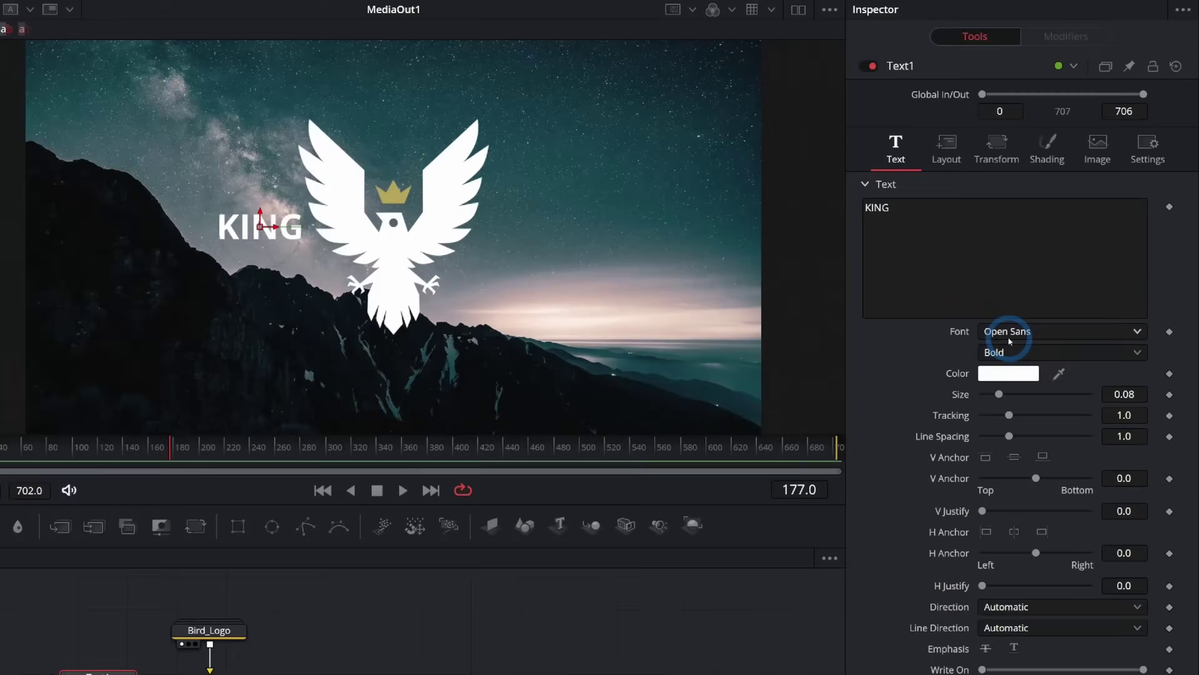
{"action": "left_click", "coordinate": [1054, 288]}
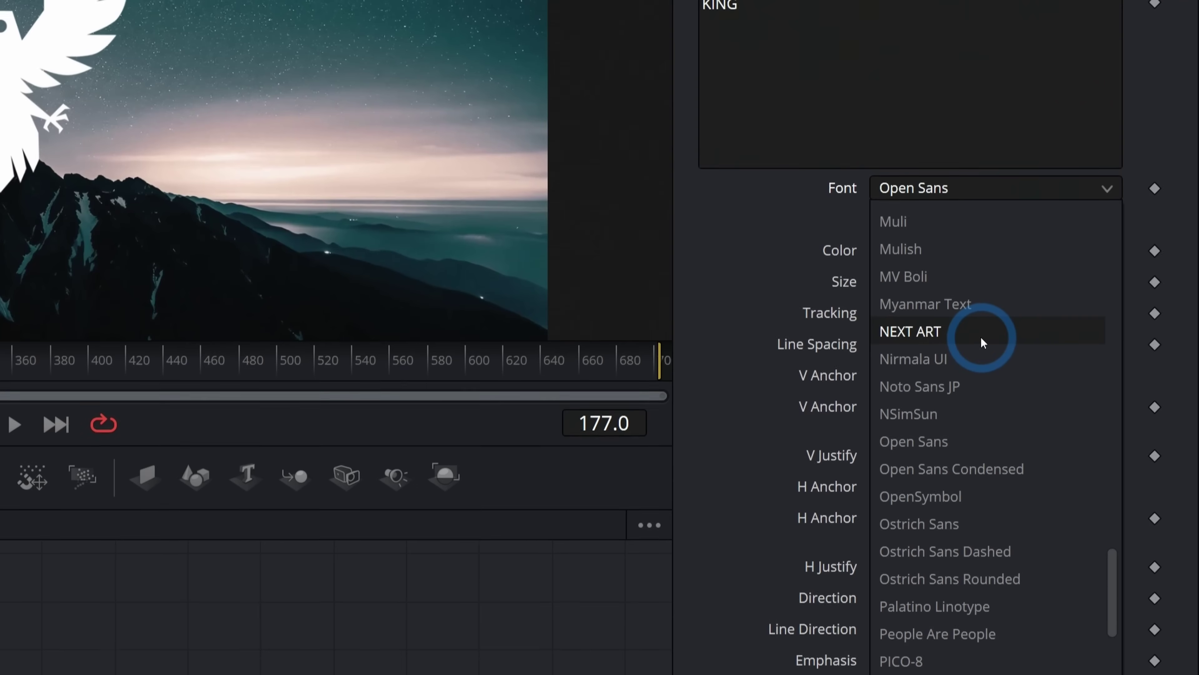
{"action": "left_click", "coordinate": [980, 336]}
{"action": "left_click_drag", "start_coordinate": [916, 313], "coordinate": [924, 310]}
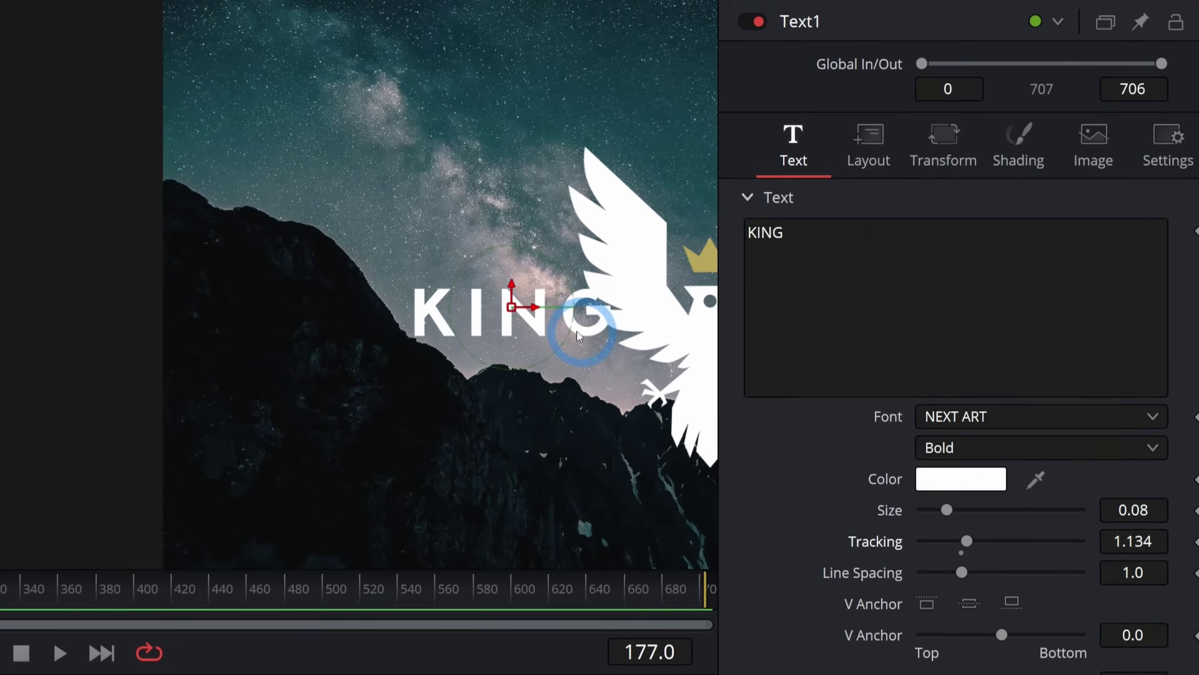
{"action": "left_click_drag", "start_coordinate": [488, 105], "coordinate": [439, 107]}
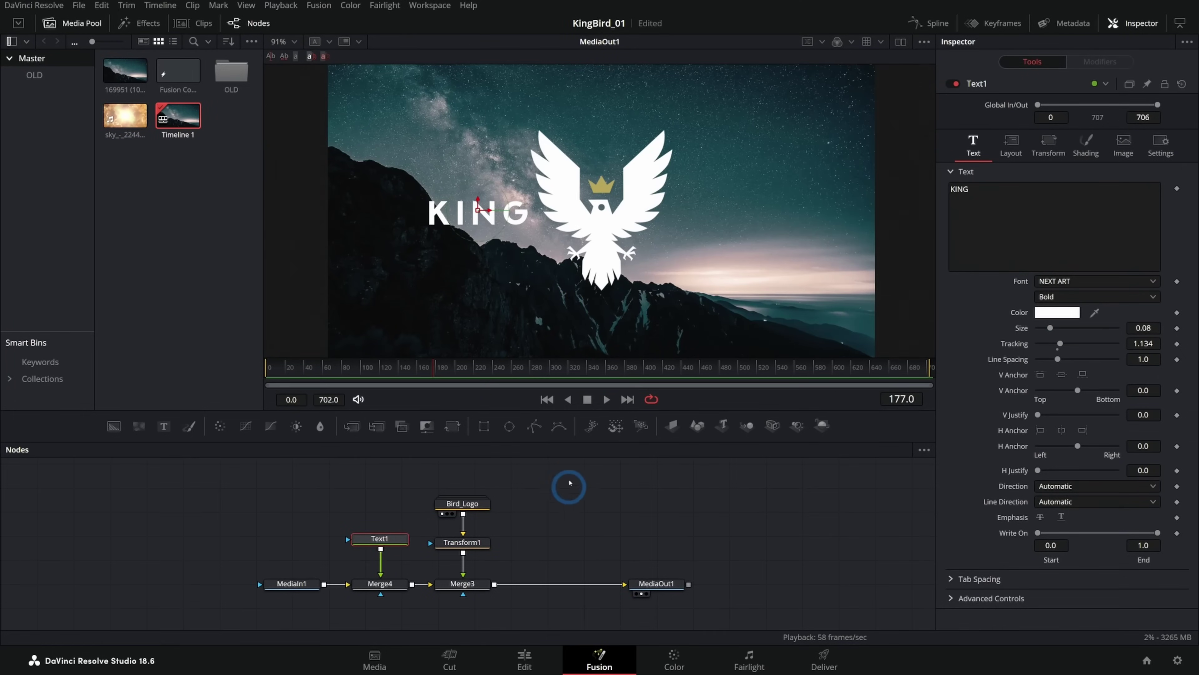
Step: Move the Text1 node higher above Merge4 and rename it king
{"action": "left_click_drag", "start_coordinate": [393, 541], "coordinate": [393, 517]}
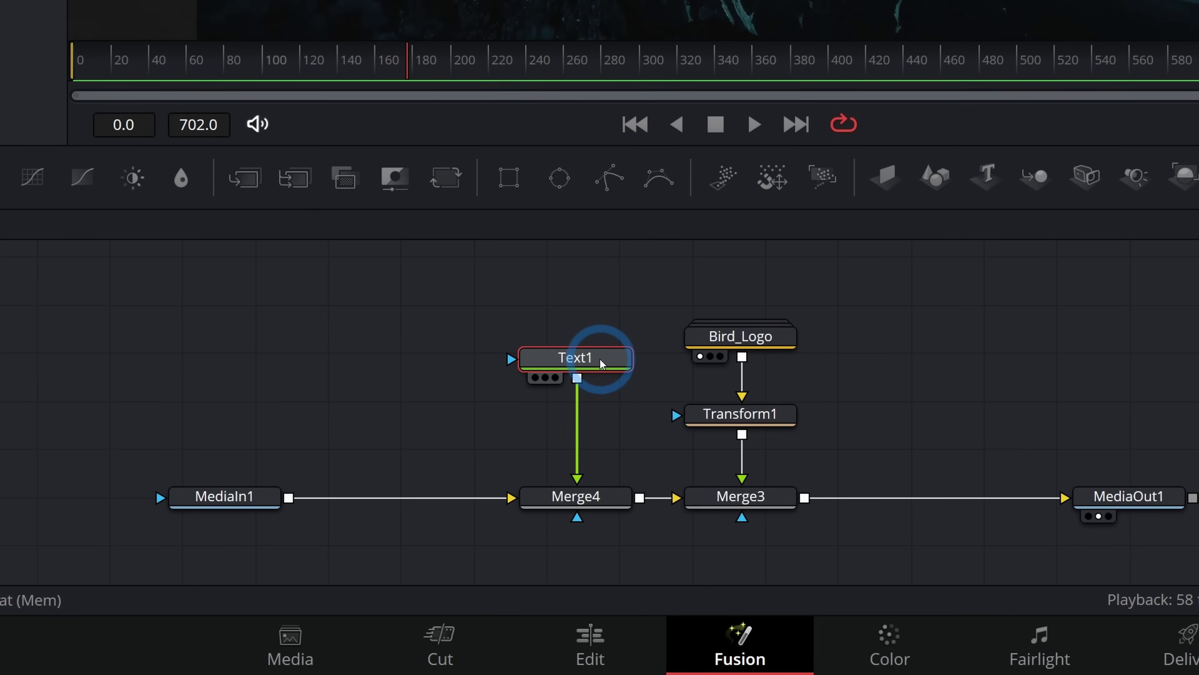
{"action": "key", "text": "Return"}
{"action": "left_click", "coordinate": [600, 358]}
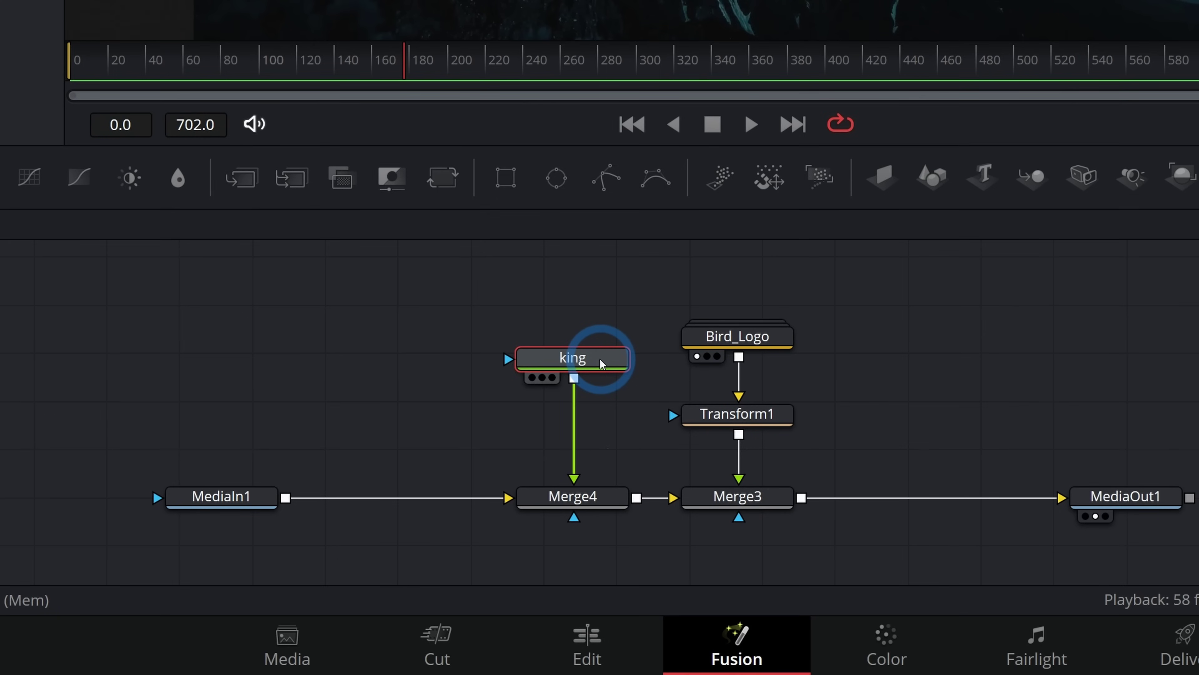
Step: Paste a copy of the king text node, named bird and reading BIRD
{"action": "left_click", "coordinate": [519, 297]}
{"action": "key", "text": "ctrl+v"}
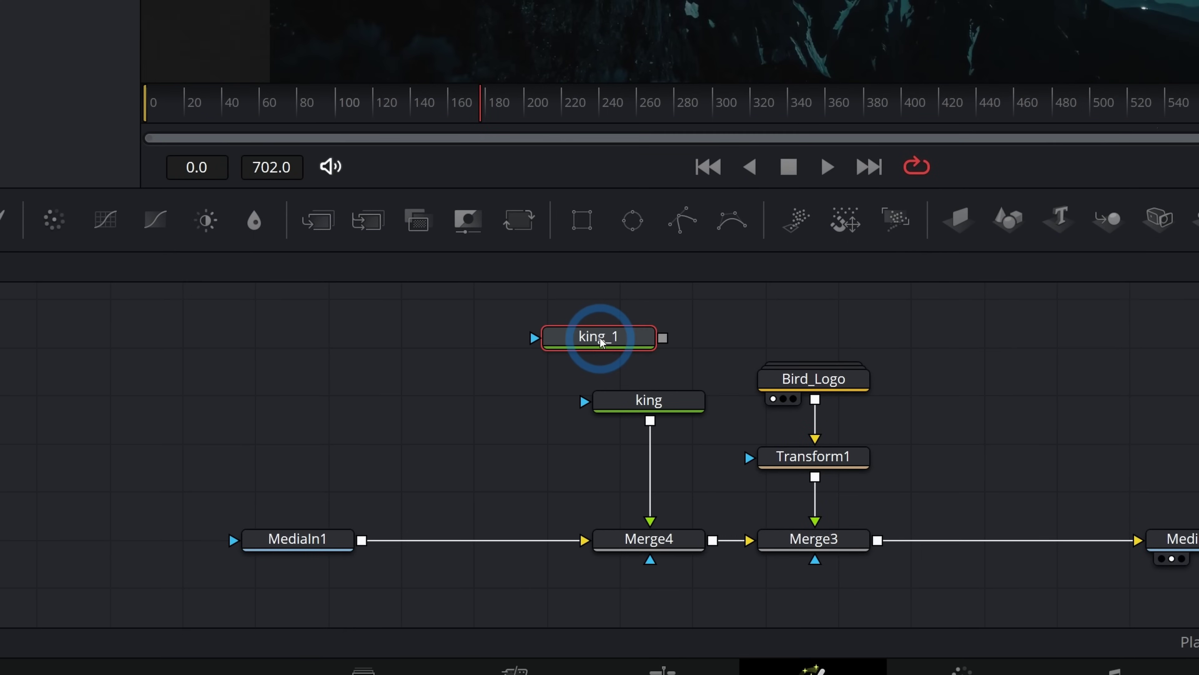
{"action": "key", "text": "F2"}
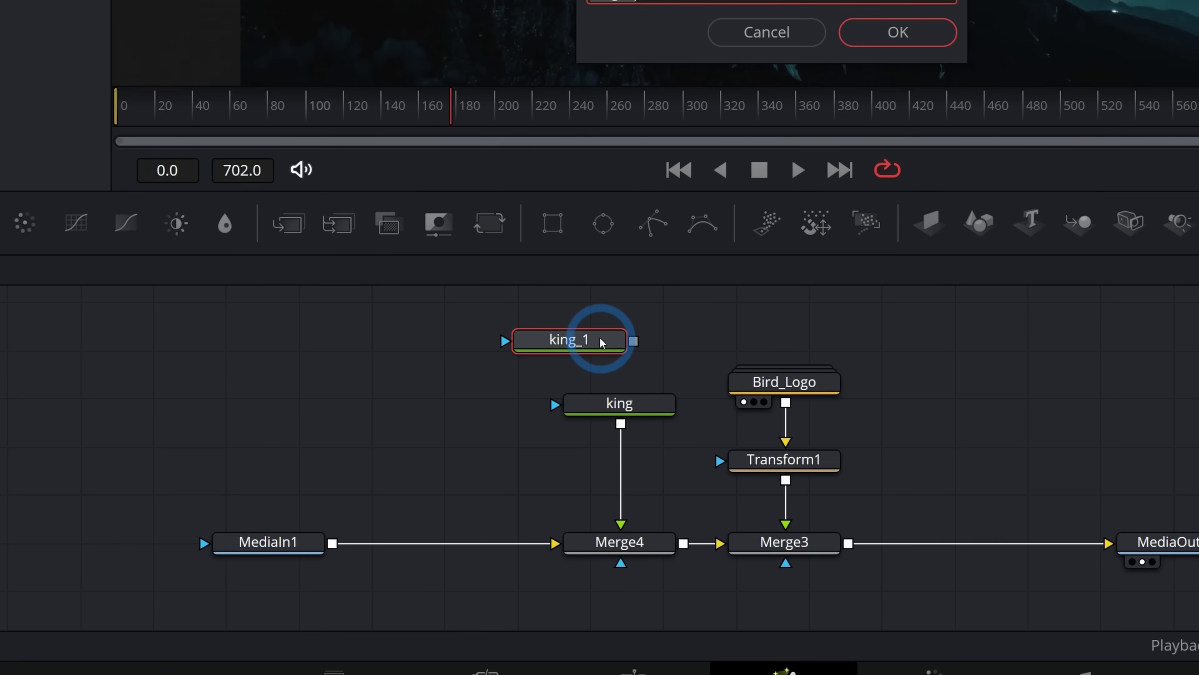
{"action": "type", "text": "bird"}
{"action": "key", "text": "Return"}
{"action": "left_click", "coordinate": [983, 193]}
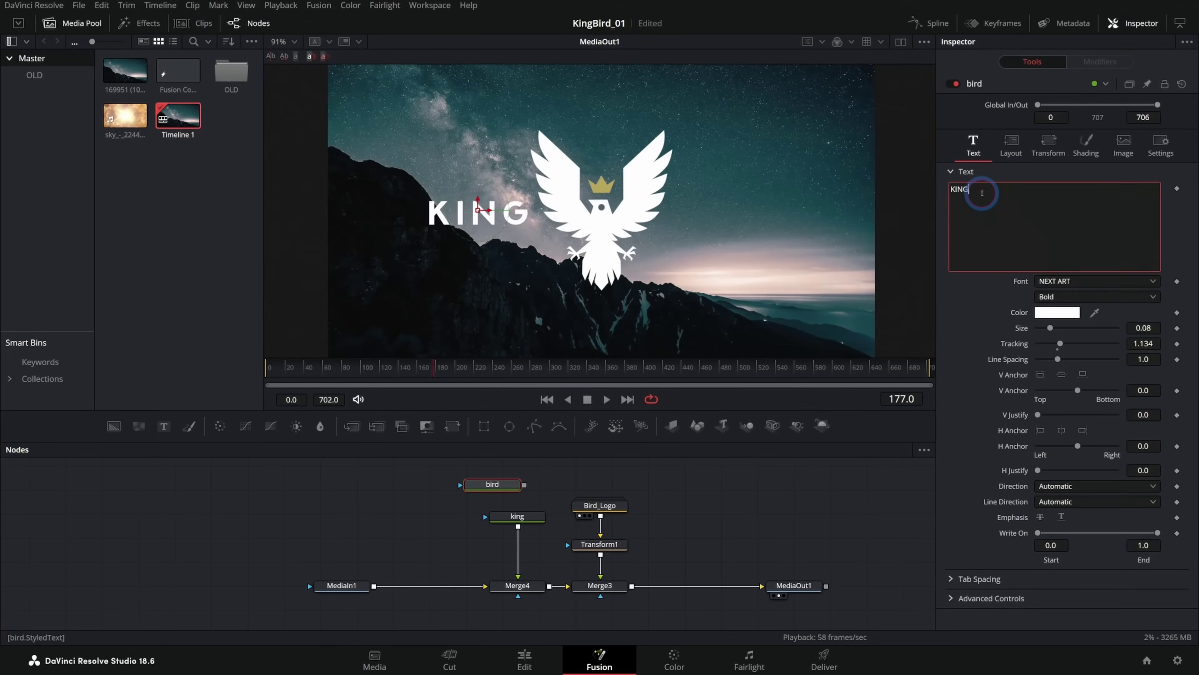
{"action": "type", "text": "BIRD"}
Step: Merge the bird node over king with a new Merge feeding Merge4, and arrange the nodes above Merge4
{"action": "left_click_drag", "start_coordinate": [527, 518], "coordinate": [446, 511]}
{"action": "left_click_drag", "start_coordinate": [524, 485], "coordinate": [446, 522]}
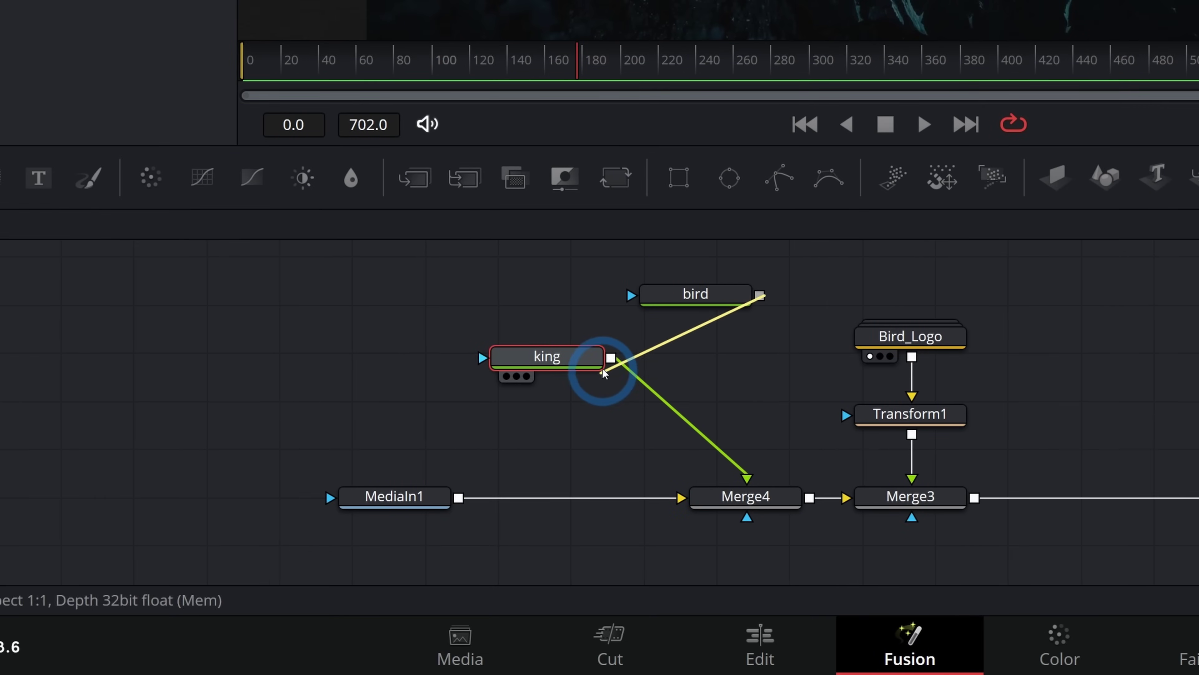
{"action": "left_click_drag", "start_coordinate": [603, 369], "coordinate": [611, 358]}
{"action": "left_click_drag", "start_coordinate": [717, 359], "coordinate": [768, 358]}
{"action": "left_click_drag", "start_coordinate": [717, 301], "coordinate": [767, 287]}
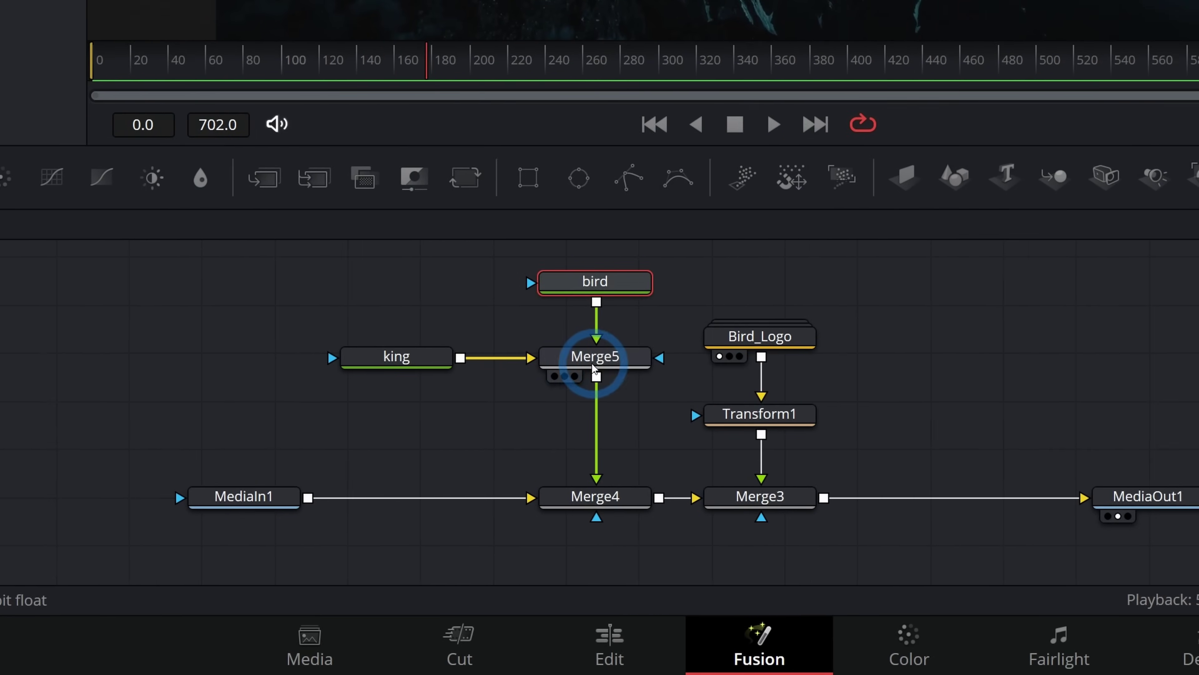
Step: Move the BIRD text to the right side of the bird logo, level with KING
{"action": "left_click", "coordinate": [593, 518]}
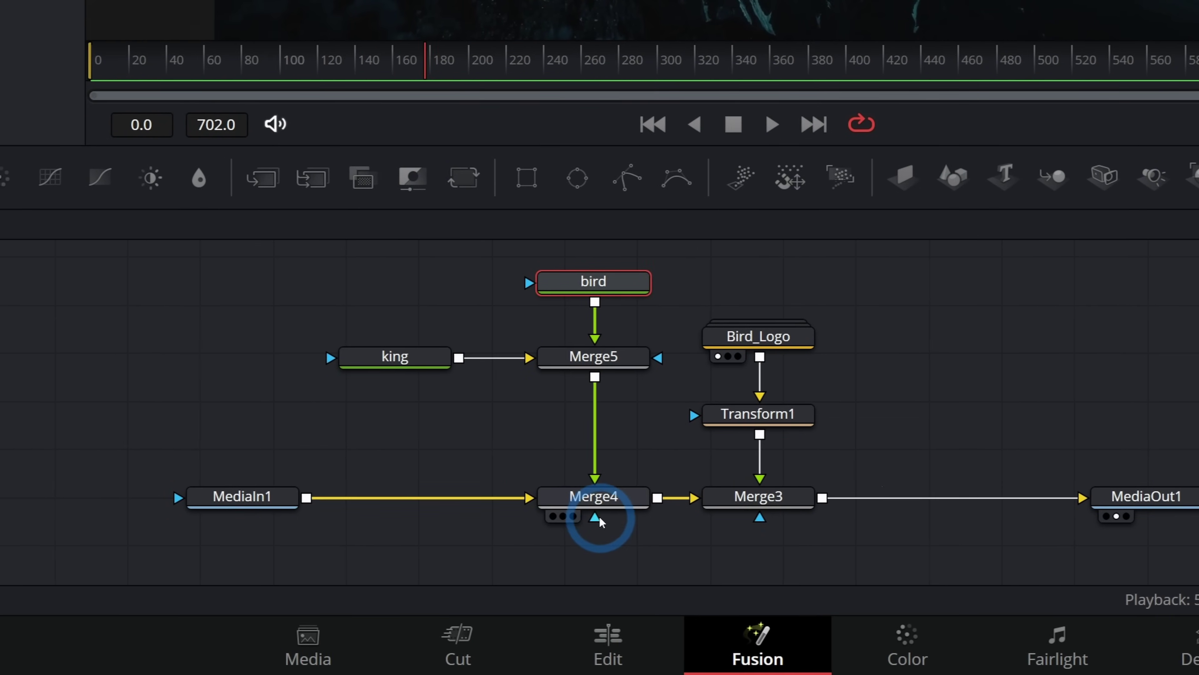
{"action": "left_click", "coordinate": [671, 513]}
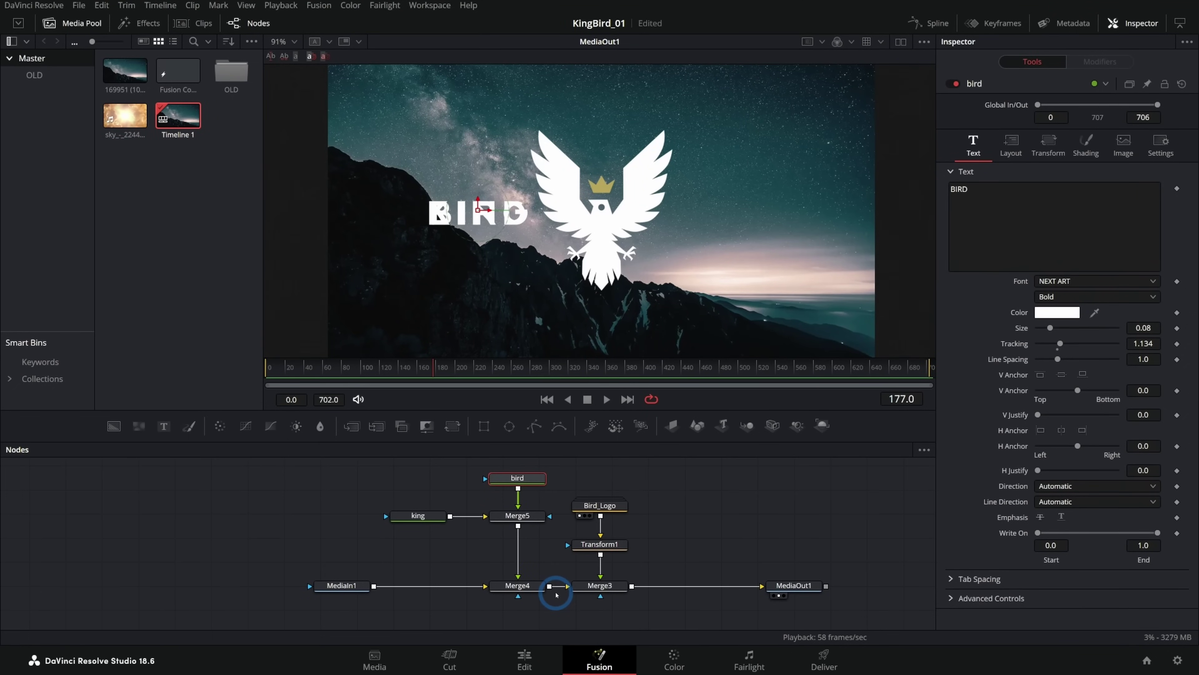
{"action": "left_click_drag", "start_coordinate": [479, 213], "coordinate": [725, 230]}
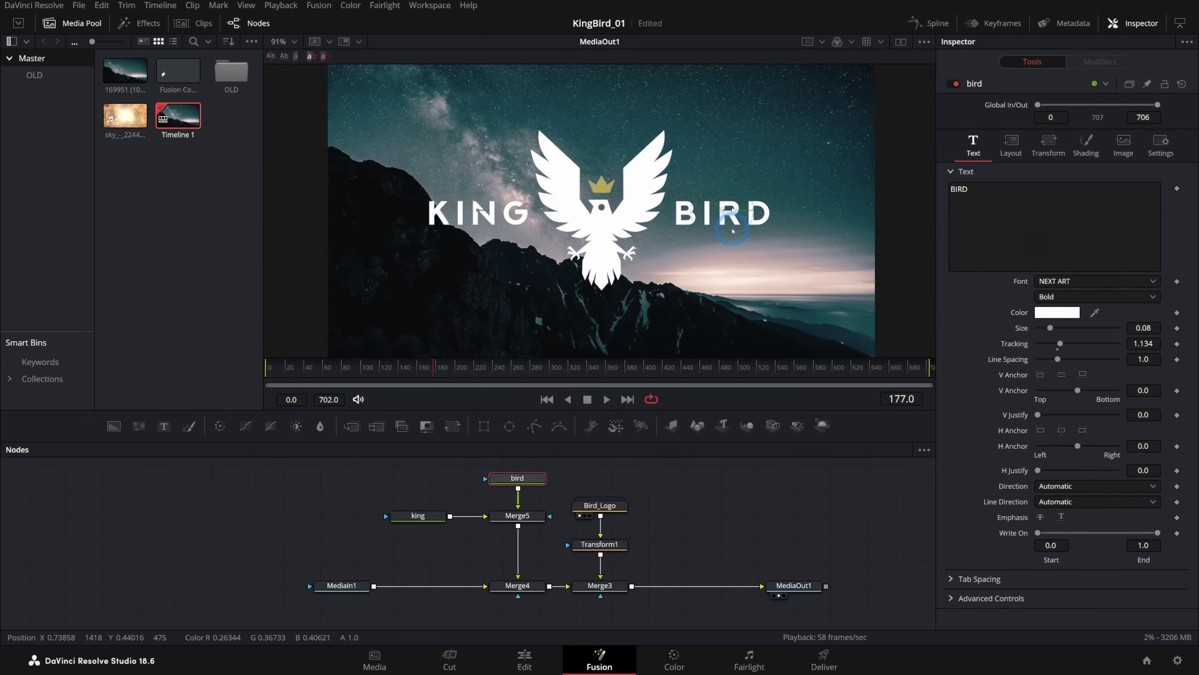
{"action": "left_click", "coordinate": [734, 276]}
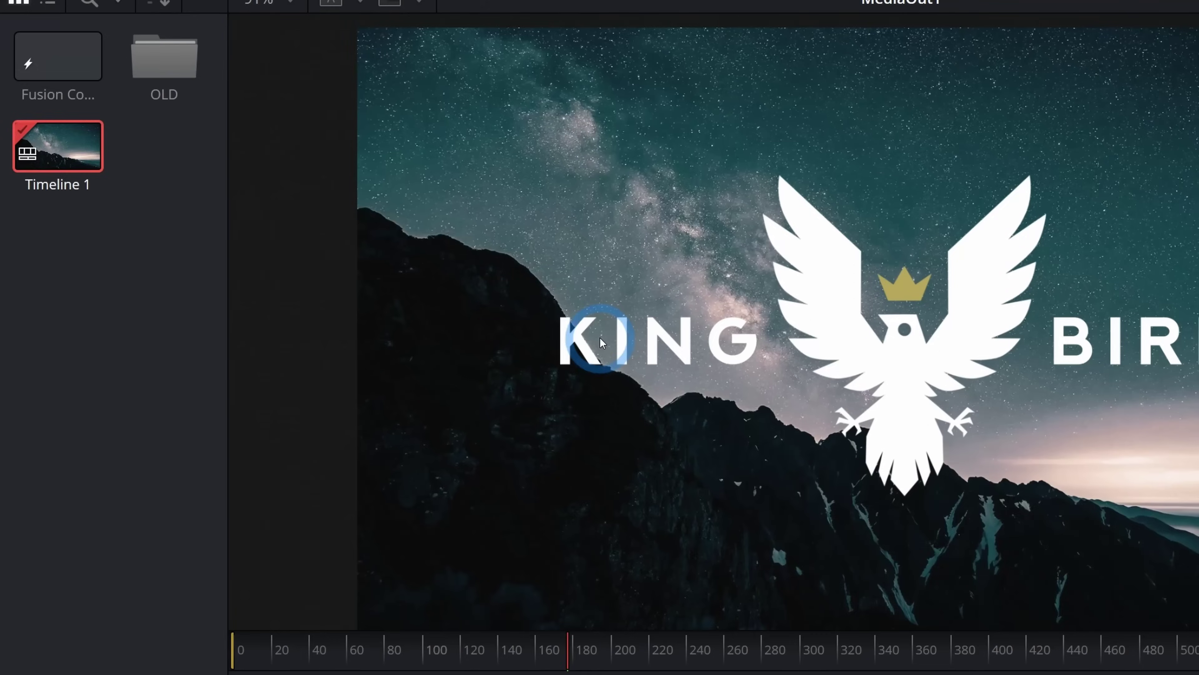
{"action": "left_click", "coordinate": [602, 214]}
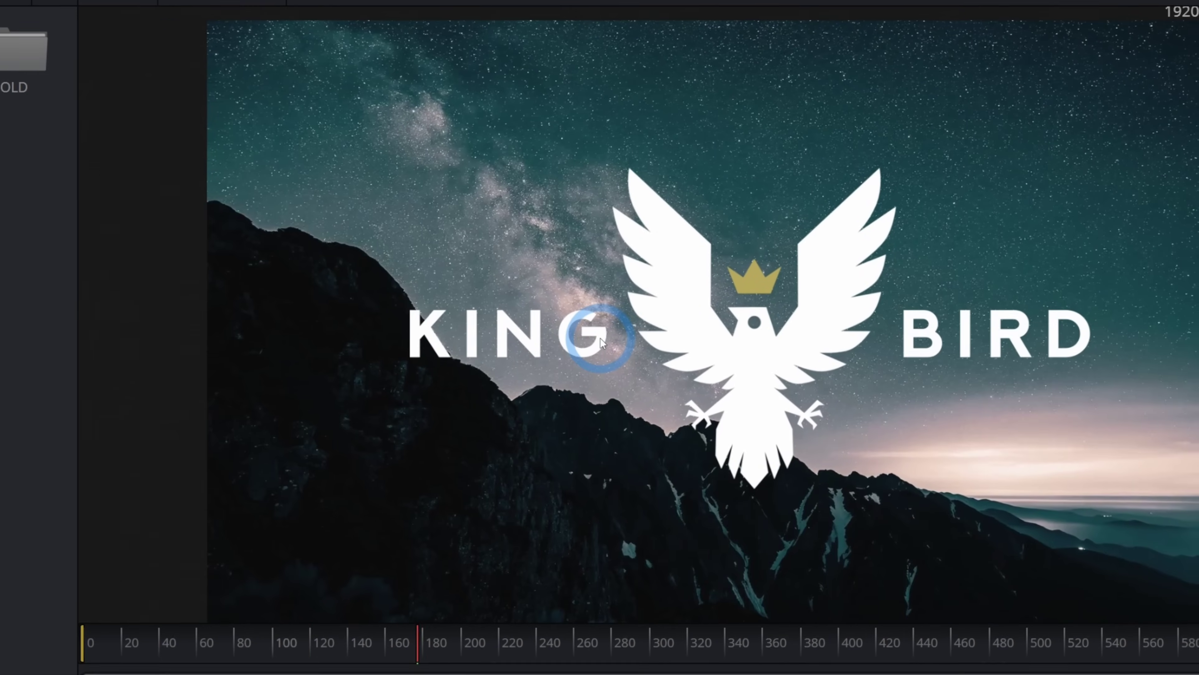
Step: Add a keyframe on the king node's layout Center at about frame 20, with KING left of the bird
{"action": "left_click", "coordinate": [421, 537]}
{"action": "left_click", "coordinate": [609, 362]}
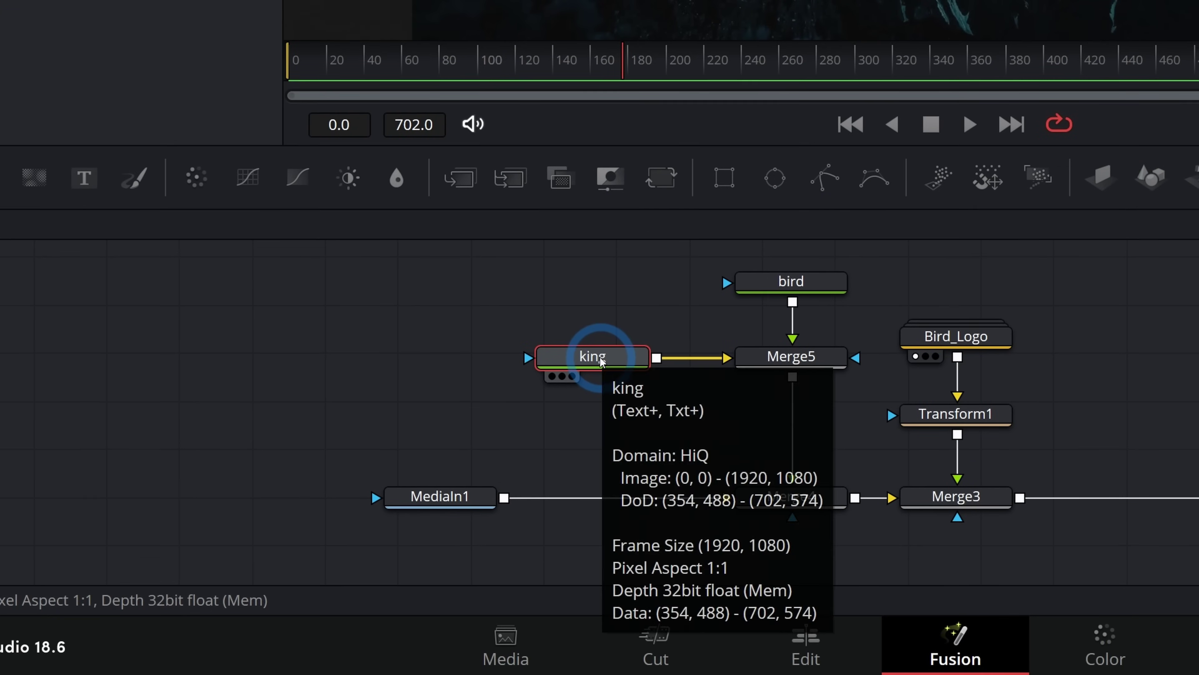
{"action": "left_click", "coordinate": [439, 59]}
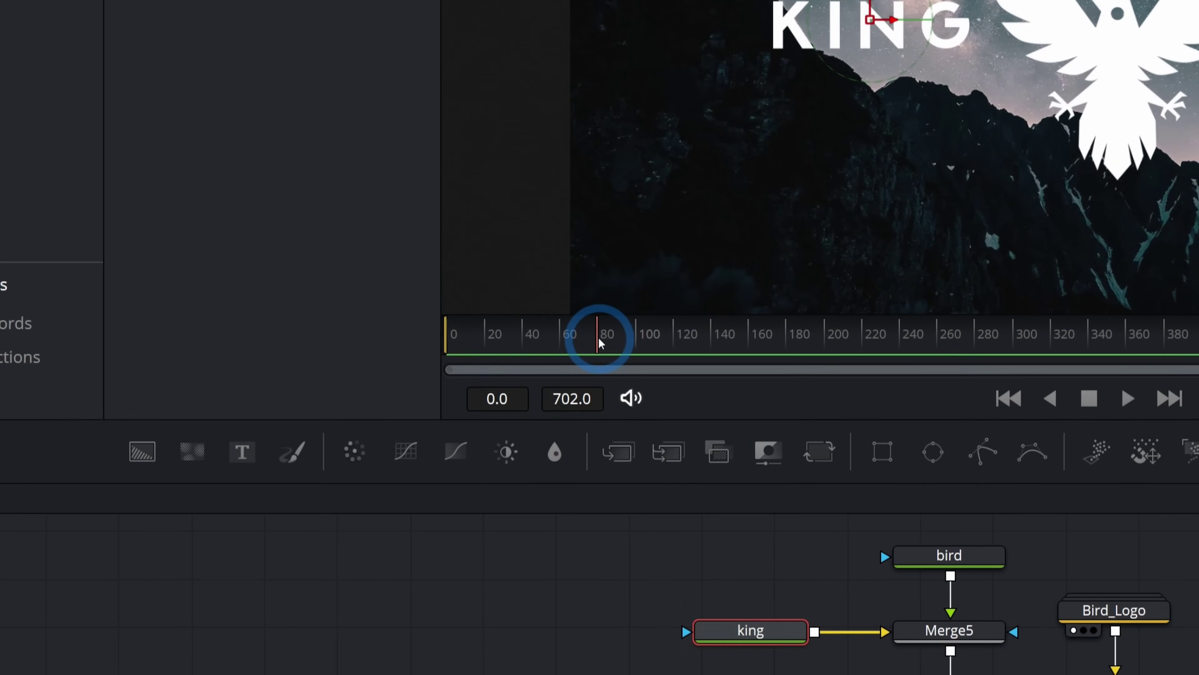
{"action": "left_click", "coordinate": [487, 333]}
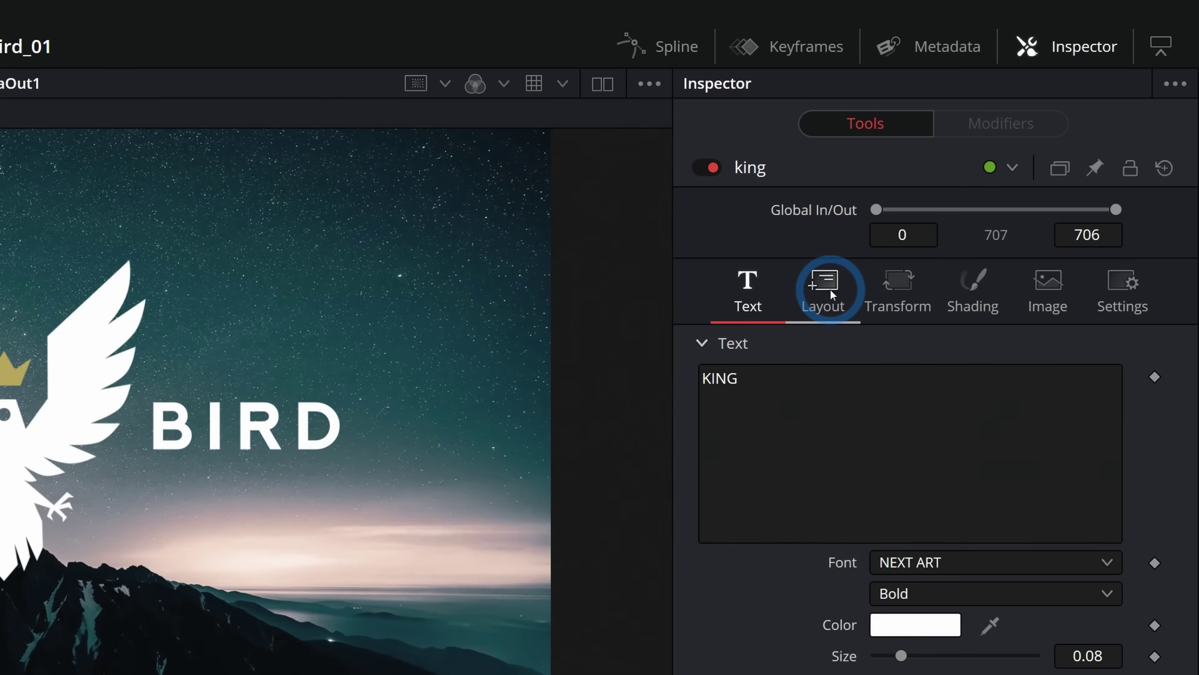
{"action": "left_click", "coordinate": [830, 288]}
{"action": "left_click", "coordinate": [916, 412]}
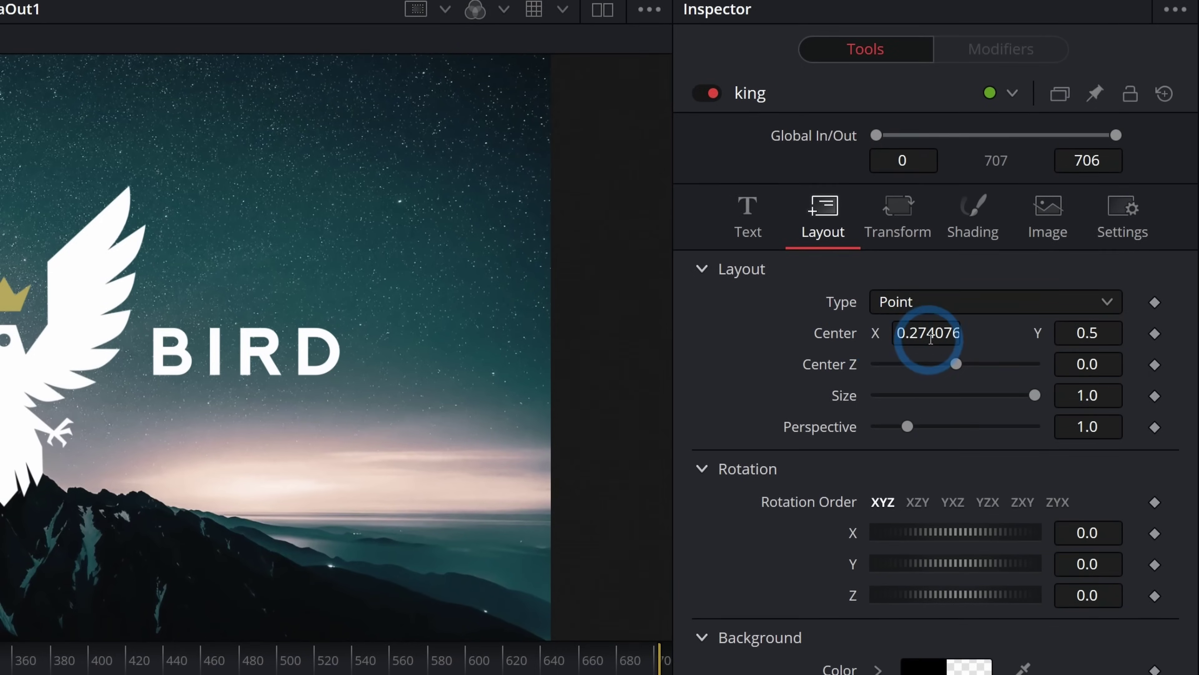
{"action": "left_click", "coordinate": [1155, 336]}
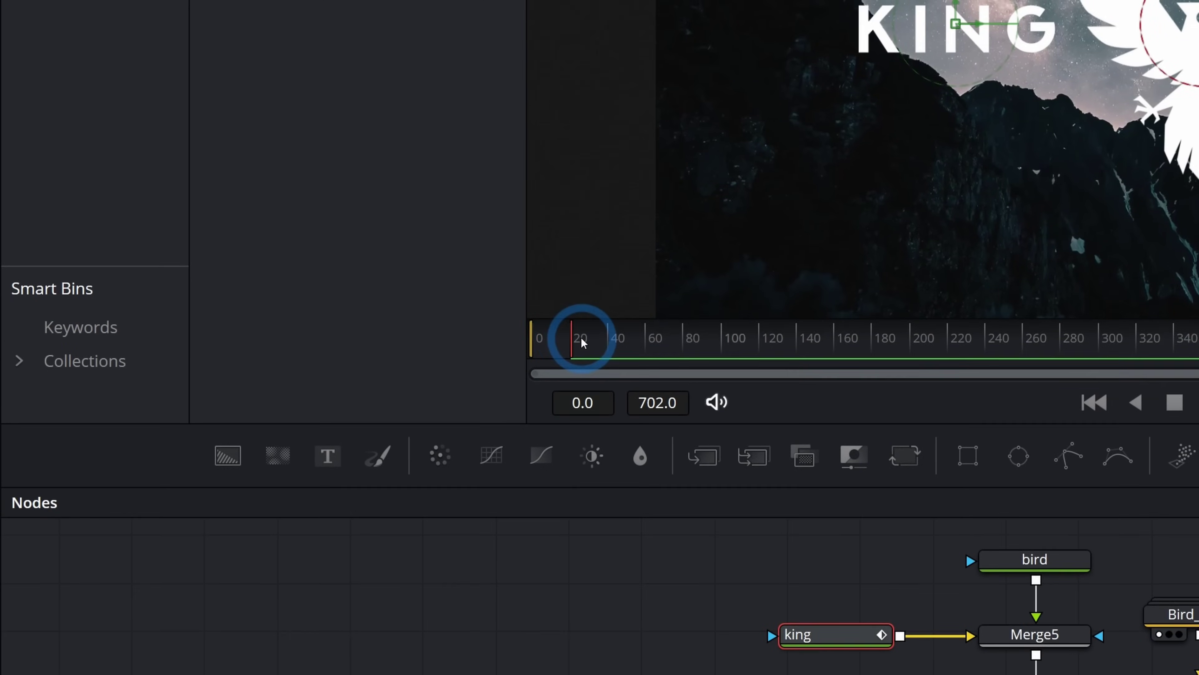
Step: At frame 0, raise the king node's Center X so KING starts behind the bird's right wing
{"action": "left_click_drag", "start_coordinate": [573, 339], "coordinate": [568, 338]}
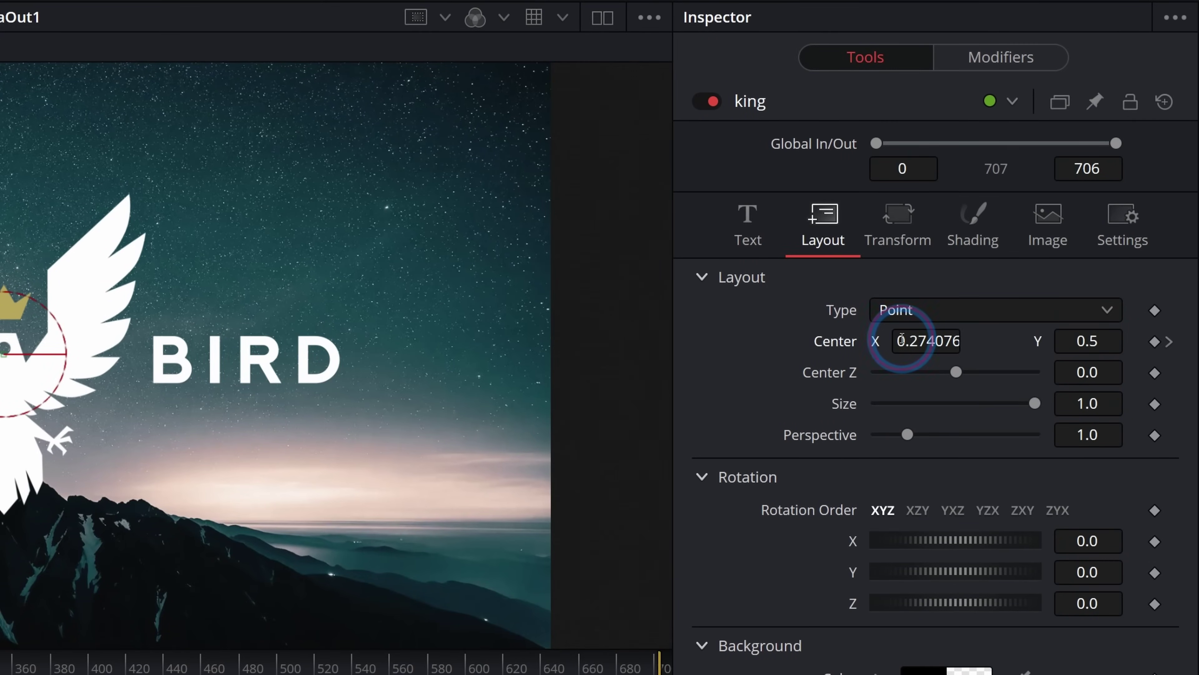
{"action": "left_click_drag", "start_coordinate": [1045, 200], "coordinate": [1083, 202]}
{"action": "left_click_drag", "start_coordinate": [968, 338], "coordinate": [937, 338]}
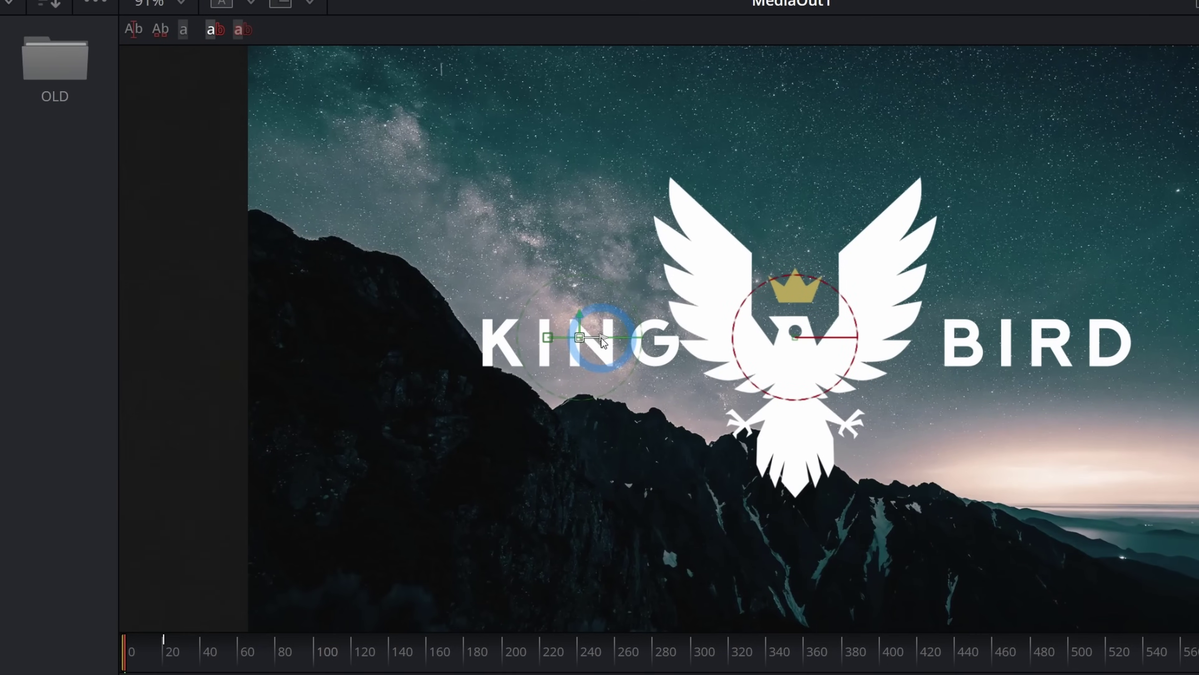
{"action": "mouse_move", "coordinate": [601, 337]}
{"action": "left_mouse_down"}
{"action": "mouse_move", "coordinate": [798, 342]}
{"action": "mouse_move", "coordinate": [860, 358]}
{"action": "mouse_move", "coordinate": [607, 339]}
{"action": "left_mouse_up"}
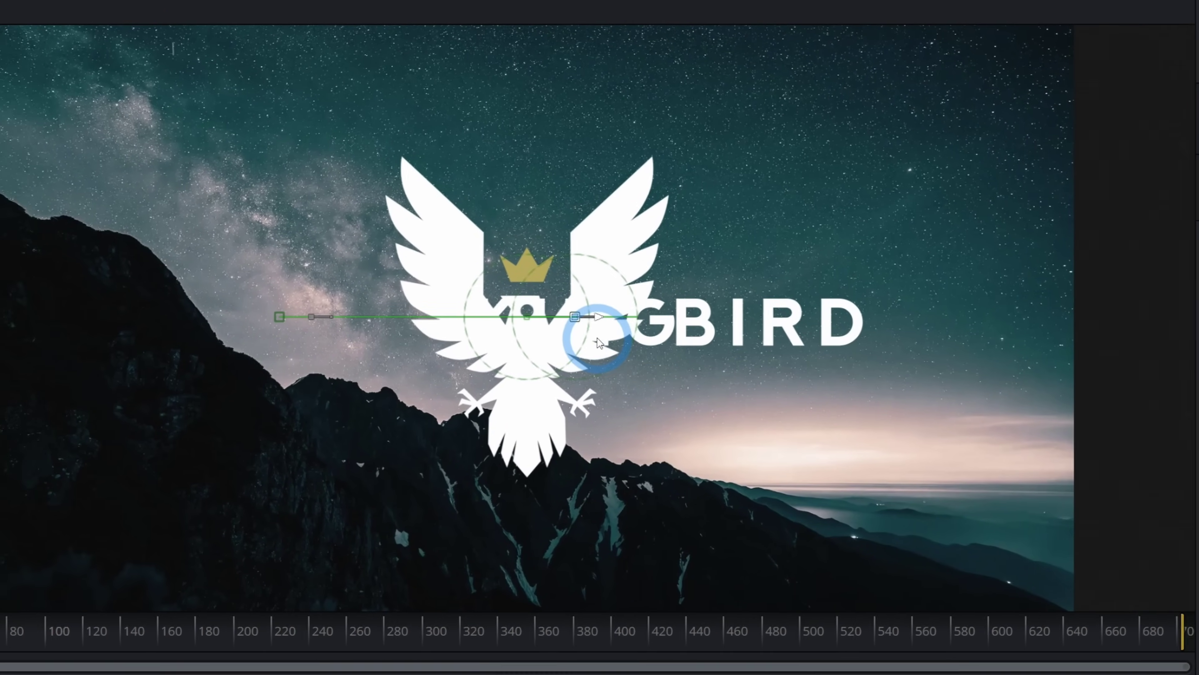
Step: Play back the KING slide animation from the start and open the keyframe editor
{"action": "left_click", "coordinate": [546, 399]}
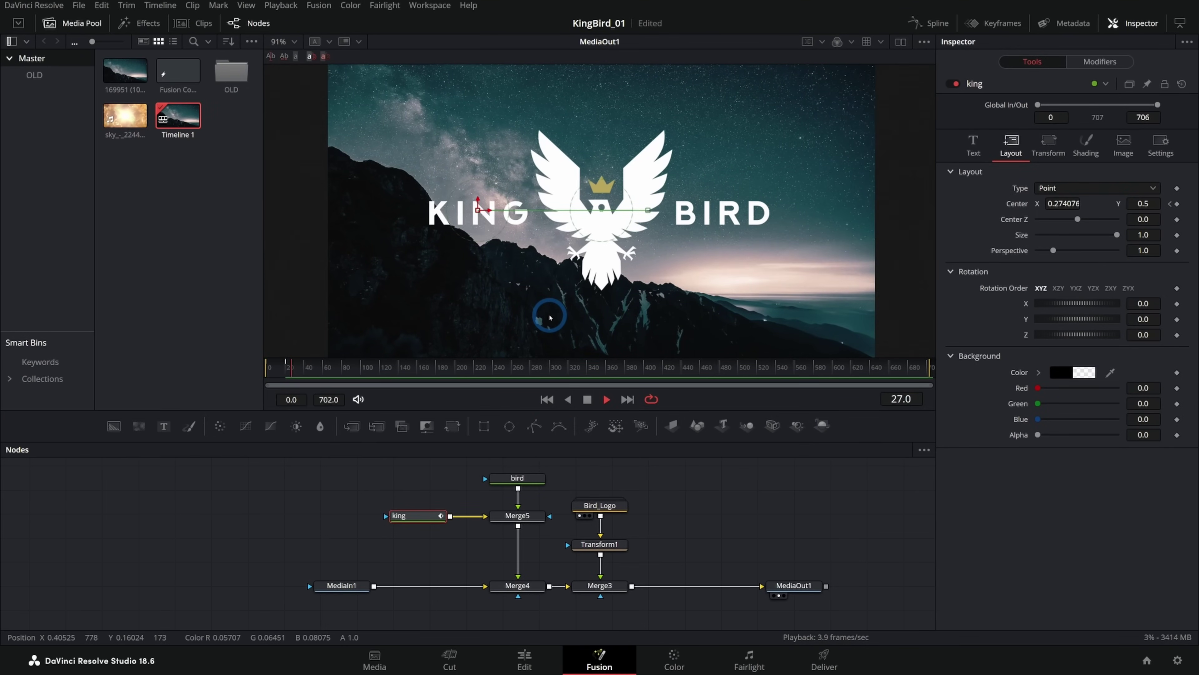
{"action": "key", "text": "space"}
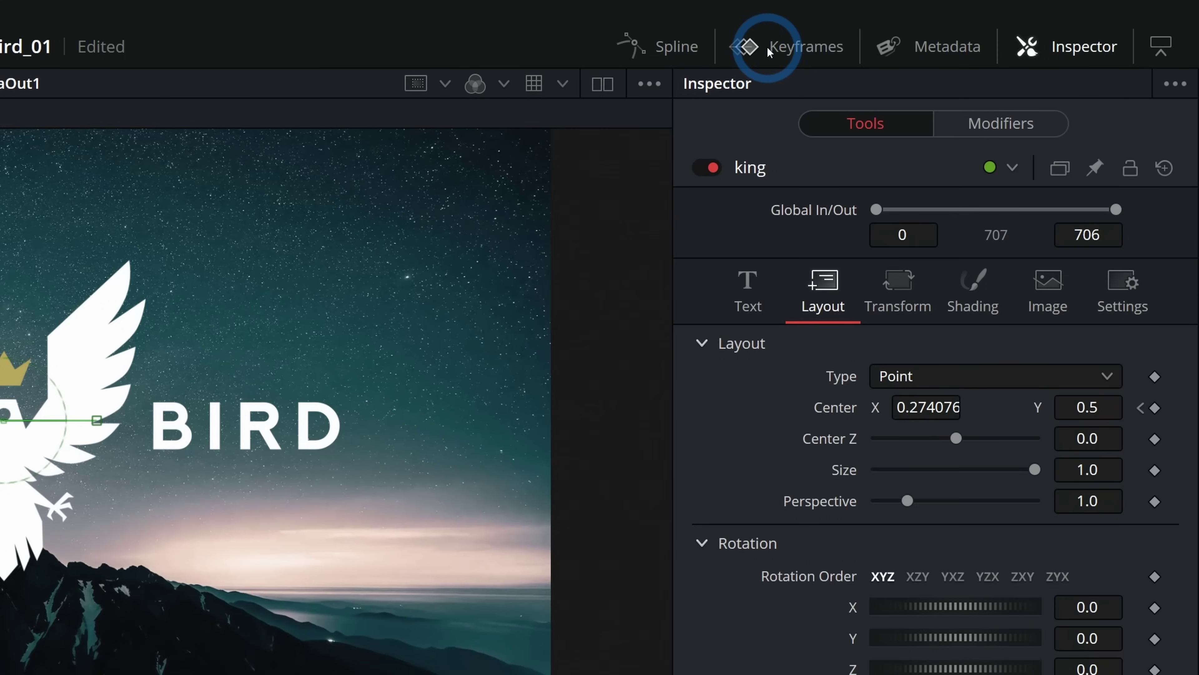
{"action": "left_click", "coordinate": [993, 23]}
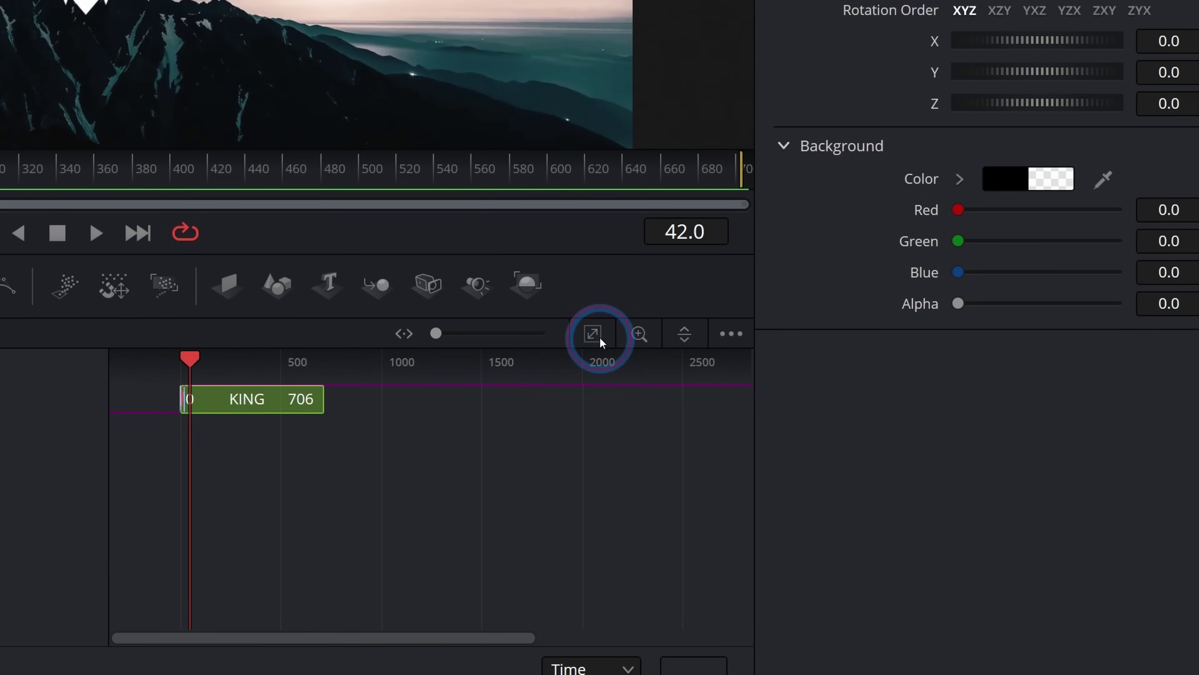
Step: Fit the king node's range in the keyframe editor and switch Show Only Selected Tools off and back on
{"action": "left_click", "coordinate": [593, 334]}
{"action": "left_click", "coordinate": [605, 356]}
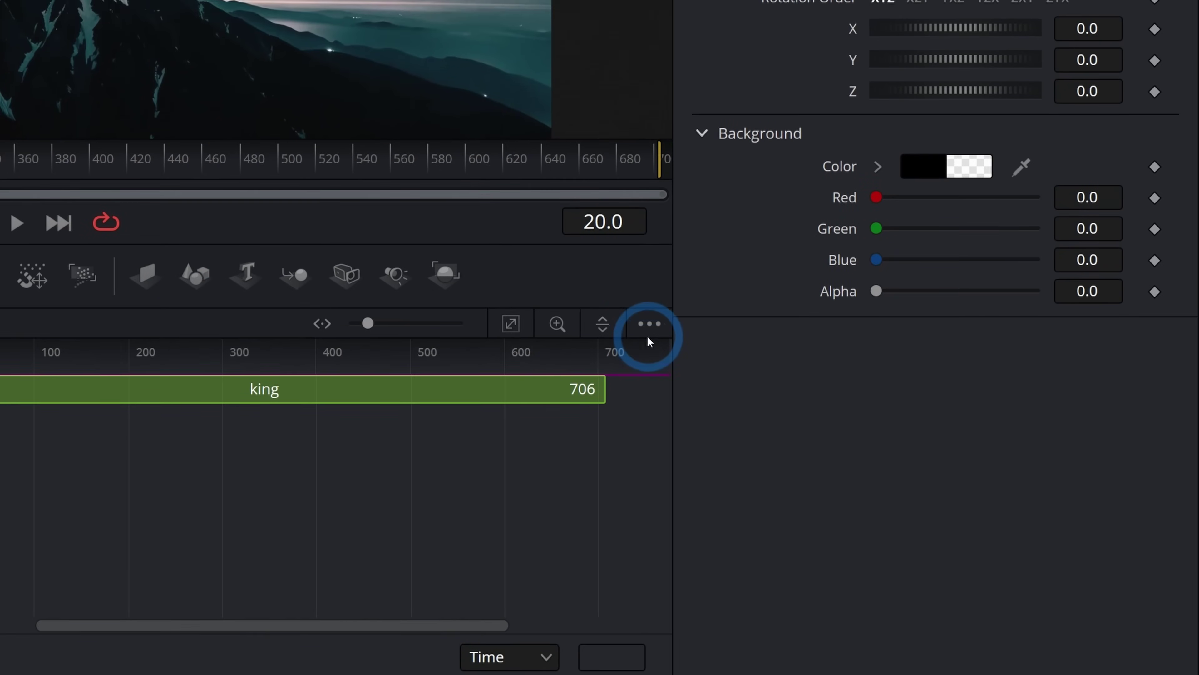
{"action": "left_click", "coordinate": [647, 325]}
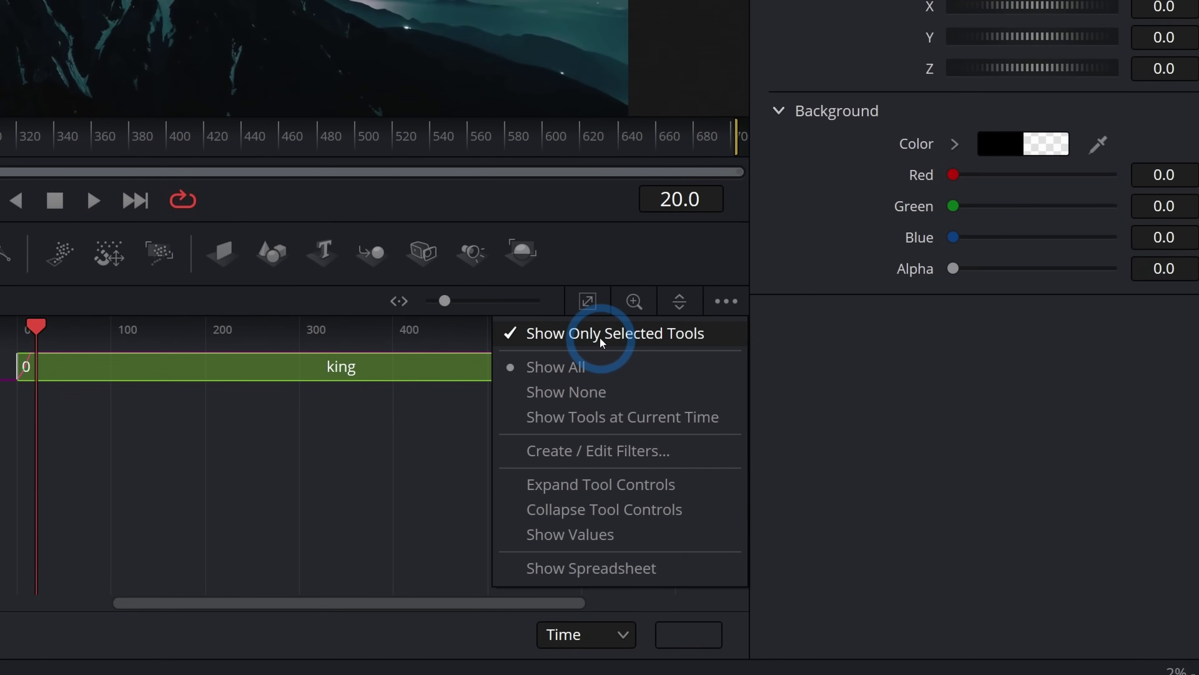
{"action": "left_click", "coordinate": [600, 336]}
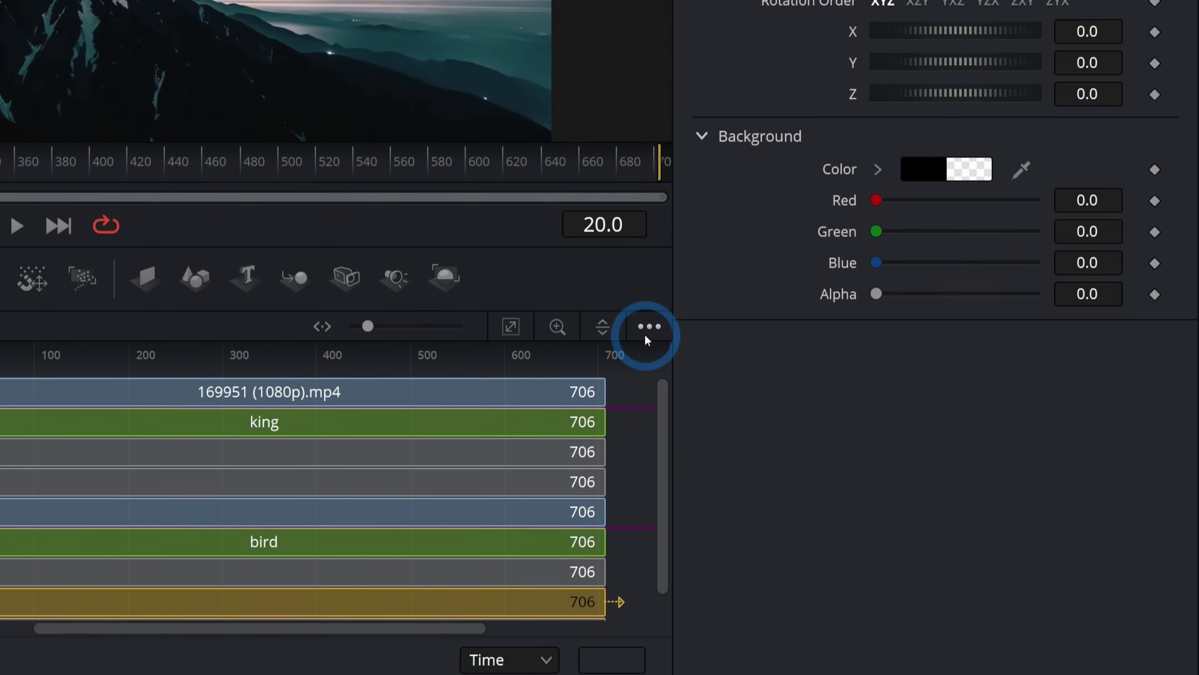
{"action": "left_click", "coordinate": [647, 334]}
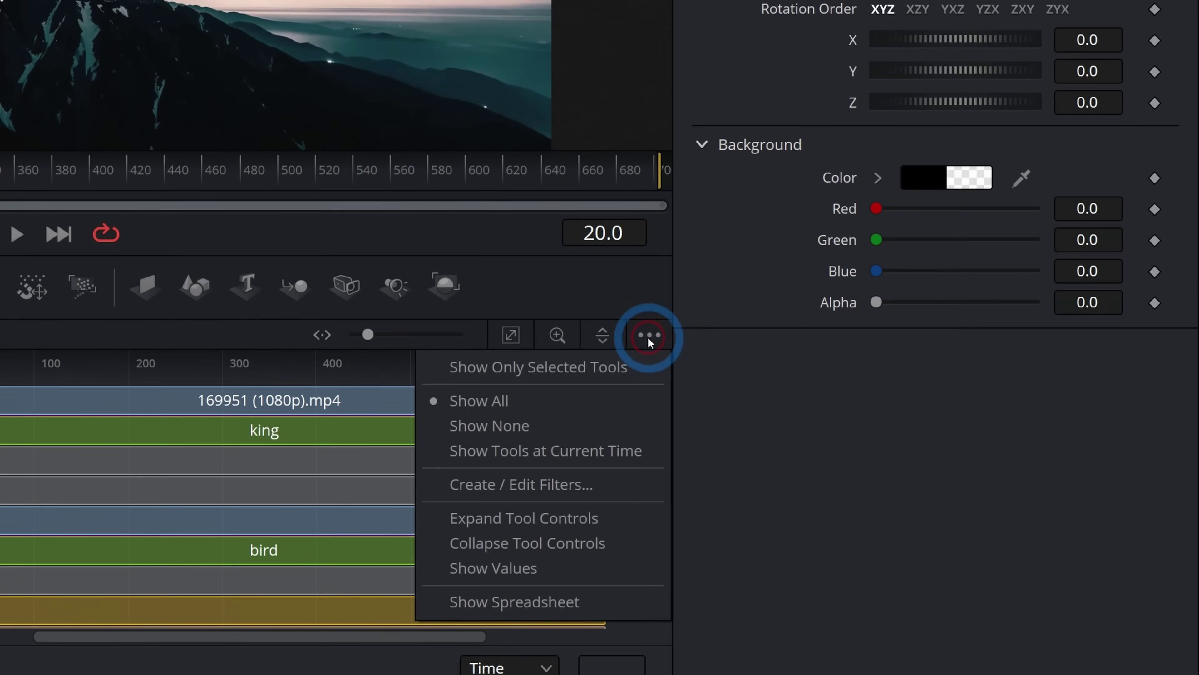
{"action": "left_click", "coordinate": [600, 337]}
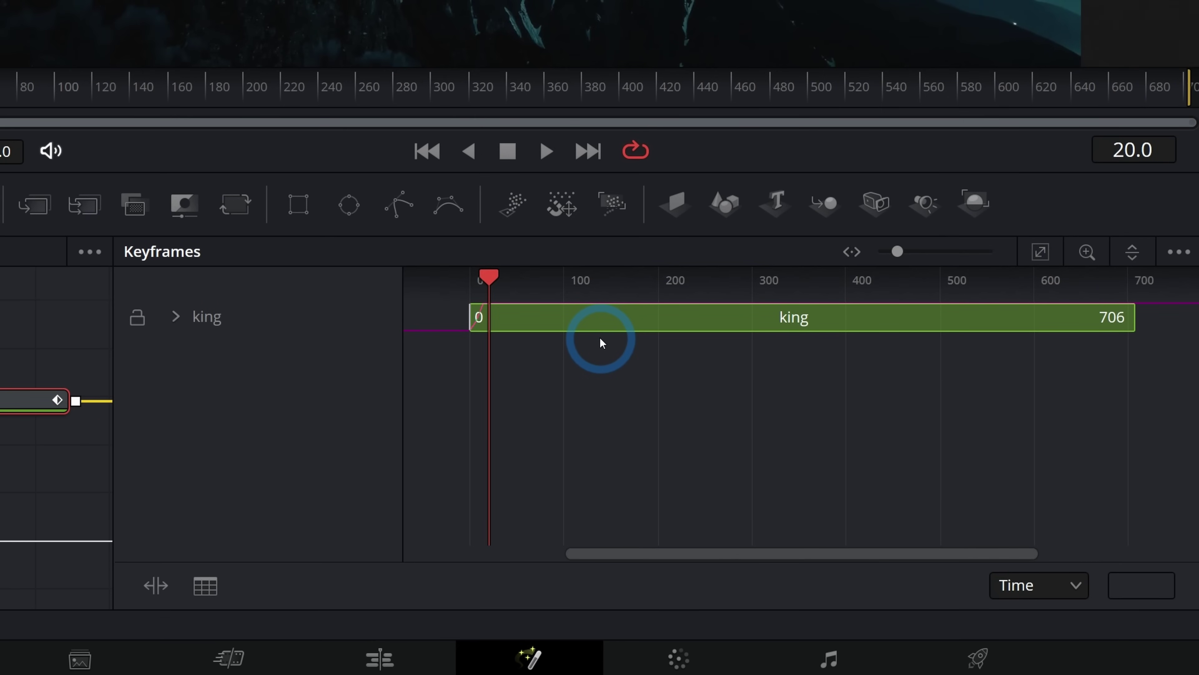
{"action": "left_click", "coordinate": [975, 154]}
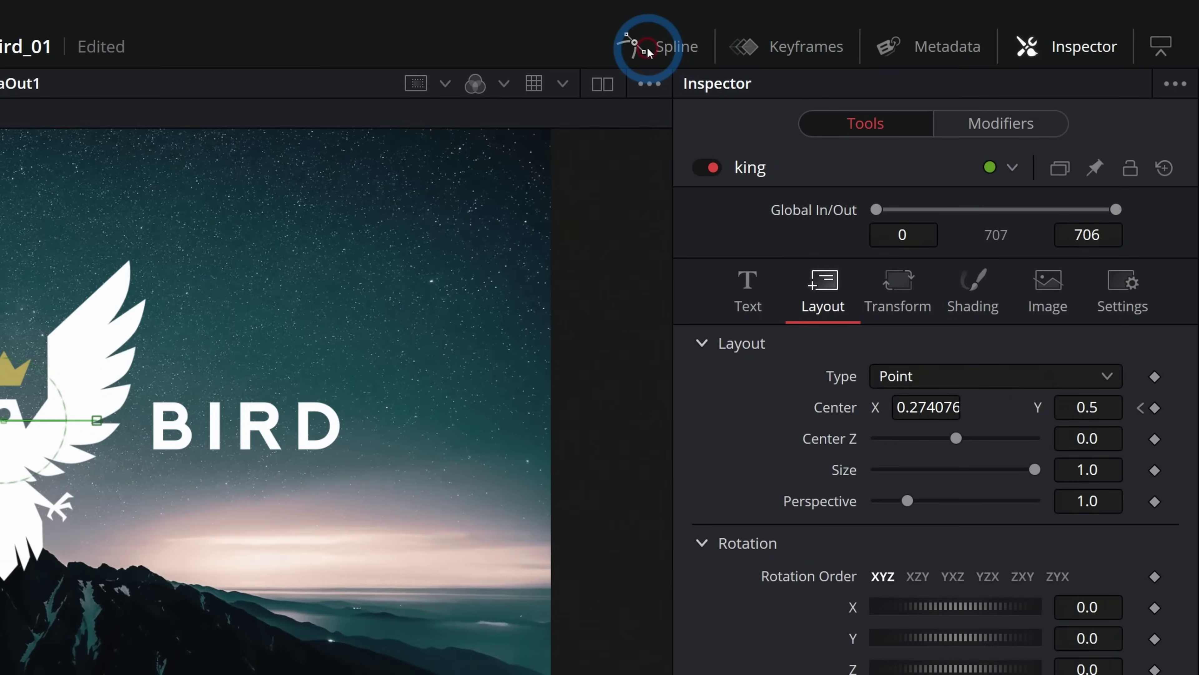
Step: In the Spline editor, smooth the king node's Displacement curve so it eases into the last keyframe, and play back the slide
{"action": "left_click", "coordinate": [648, 48]}
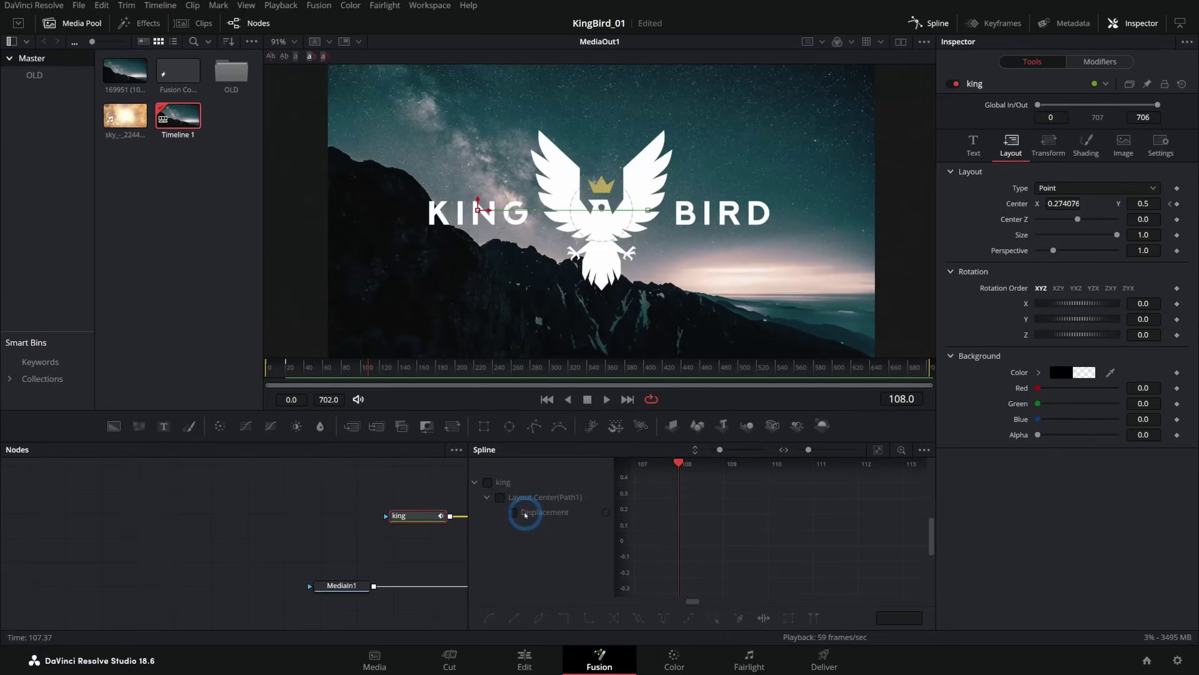
{"action": "left_click", "coordinate": [525, 511]}
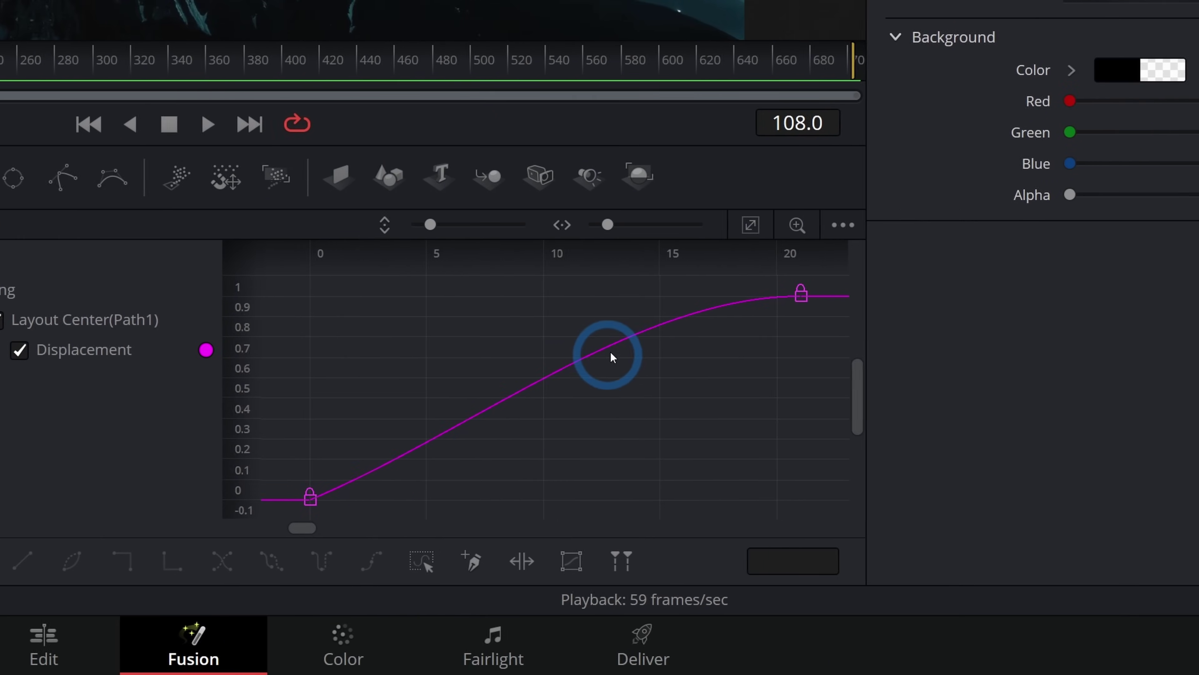
{"action": "left_click", "coordinate": [798, 297]}
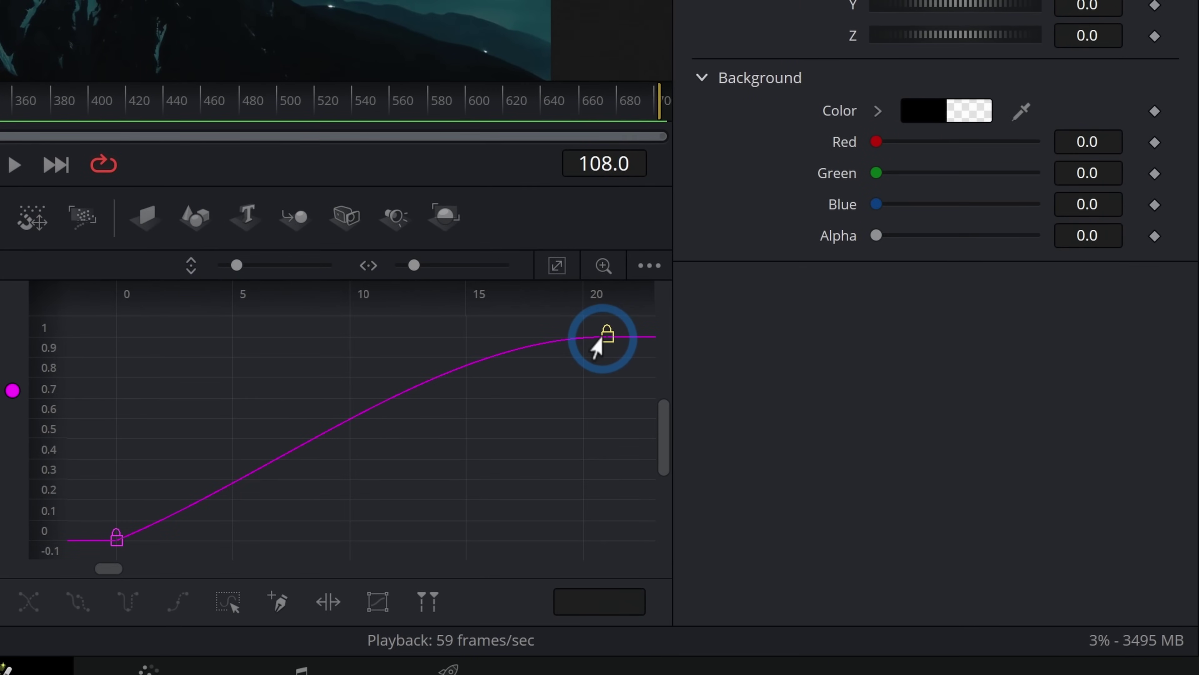
{"action": "left_click", "coordinate": [605, 338]}
{"action": "left_click_drag", "start_coordinate": [445, 335], "coordinate": [472, 403]}
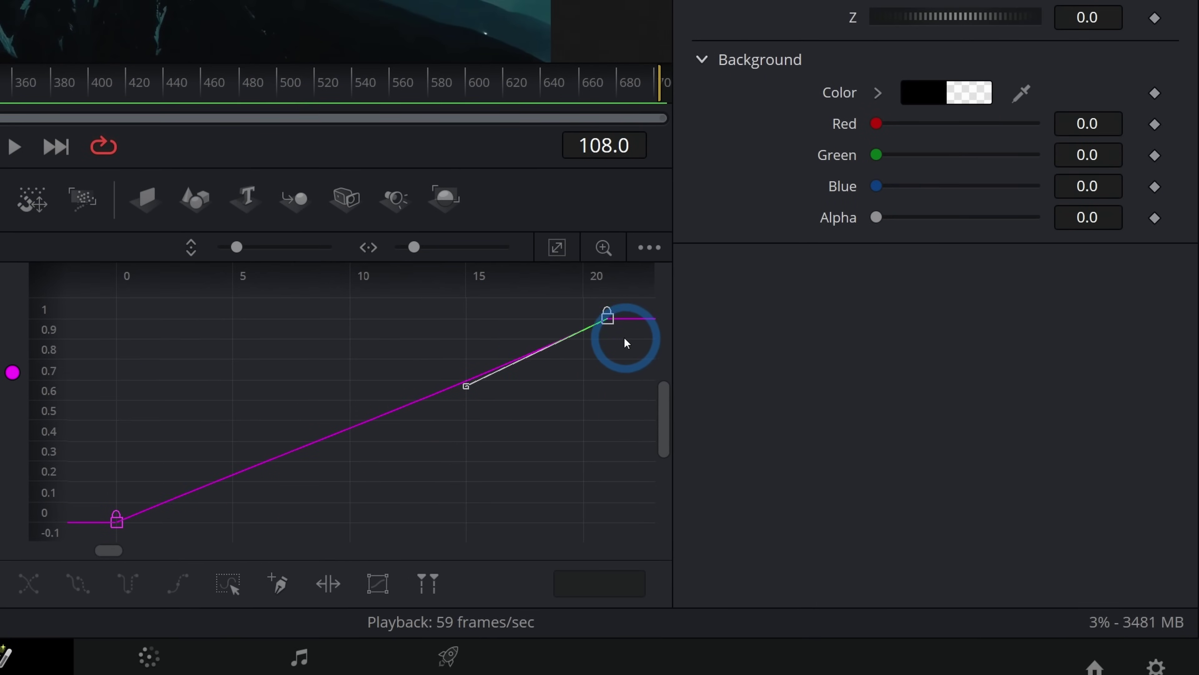
{"action": "key", "text": "s"}
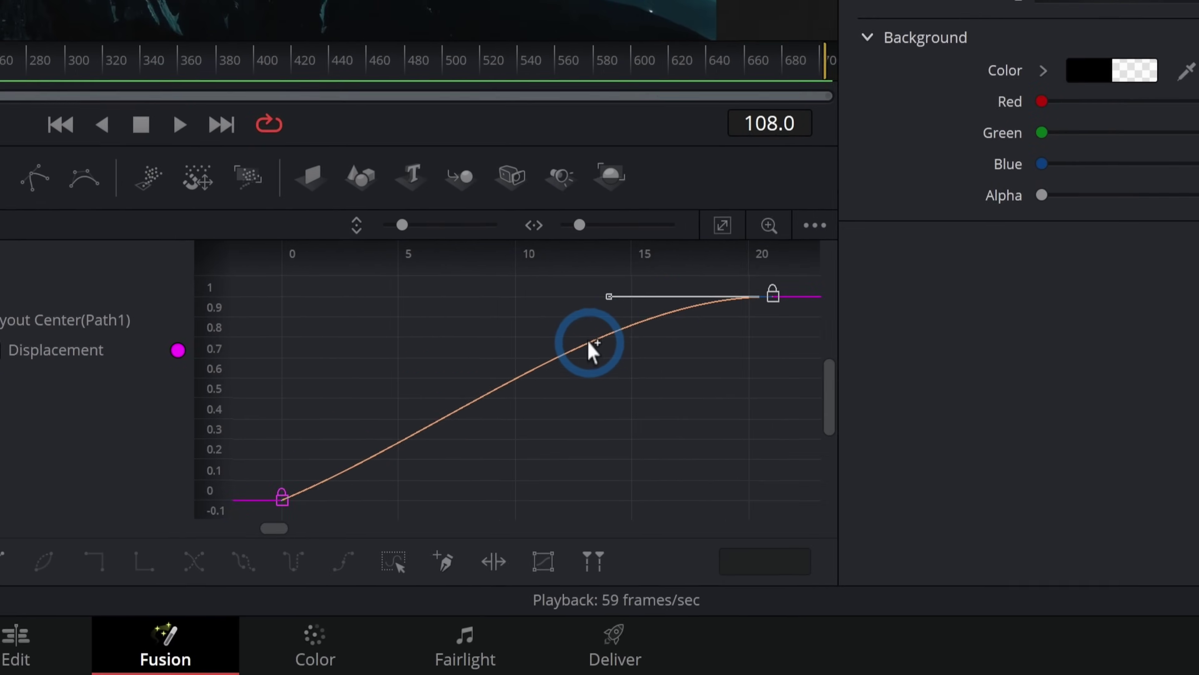
{"action": "left_click", "coordinate": [596, 400]}
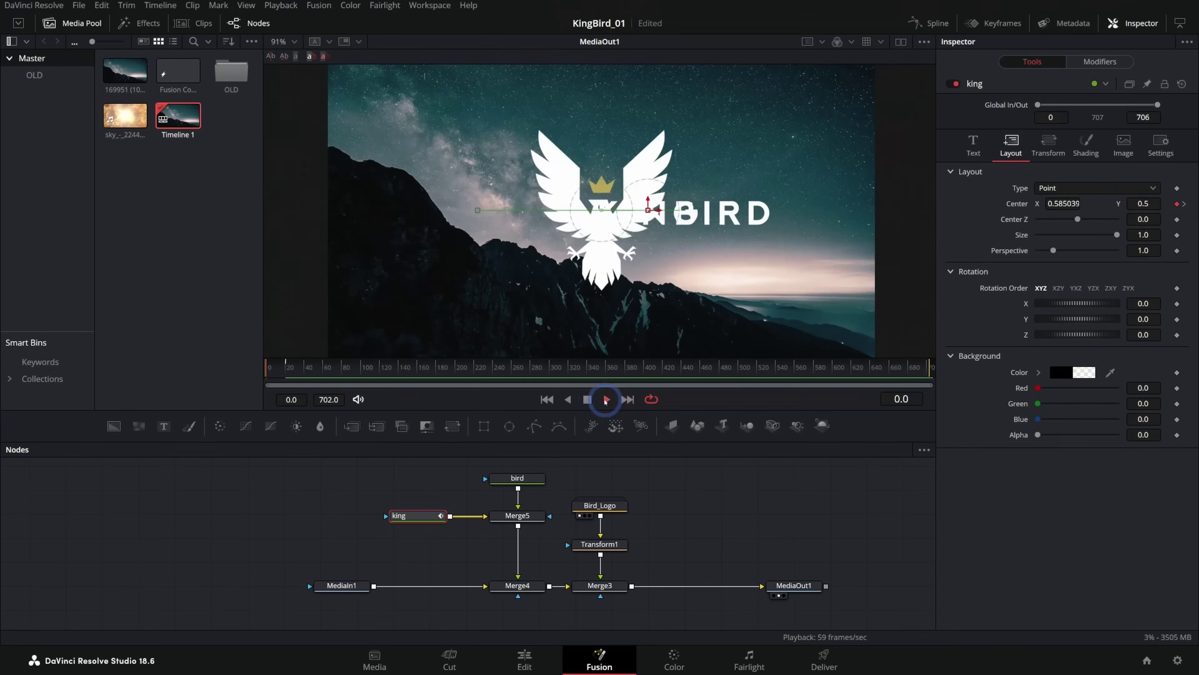
{"action": "left_click", "coordinate": [588, 400]}
Step: Animate the bird node's layout Center from X 0.428185 at frame 0 to BIRD's current place at frame 20, easing into the last keyframe
{"action": "left_click", "coordinate": [518, 478]}
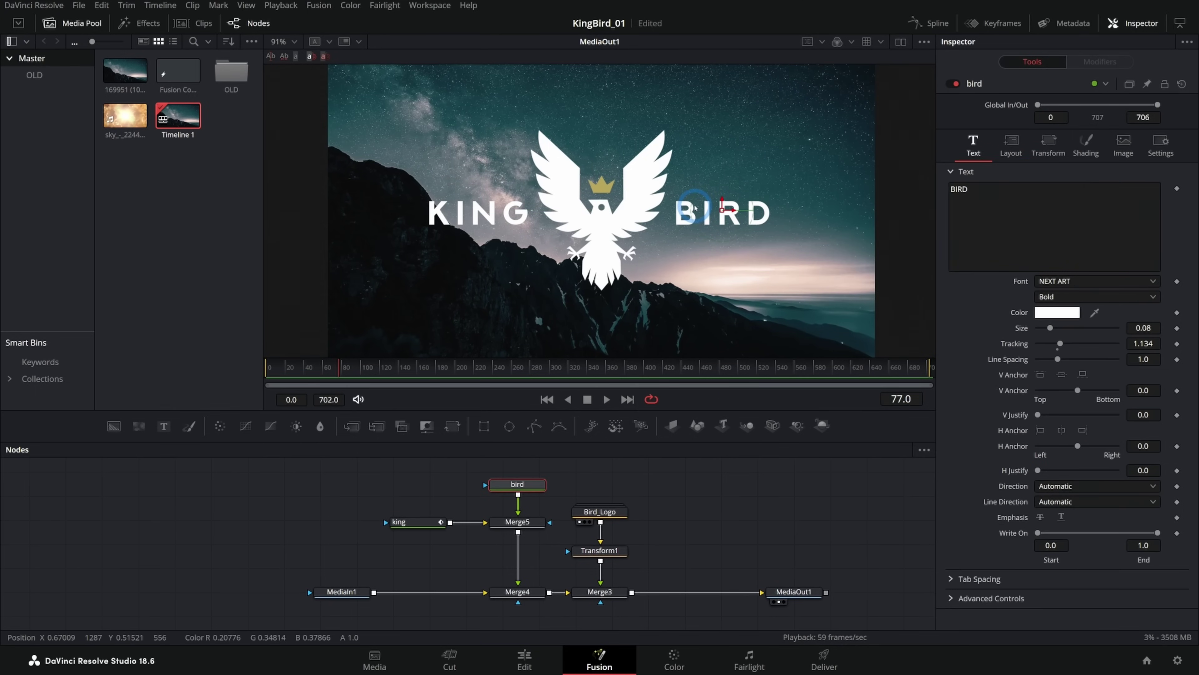
{"action": "left_click", "coordinate": [1011, 144]}
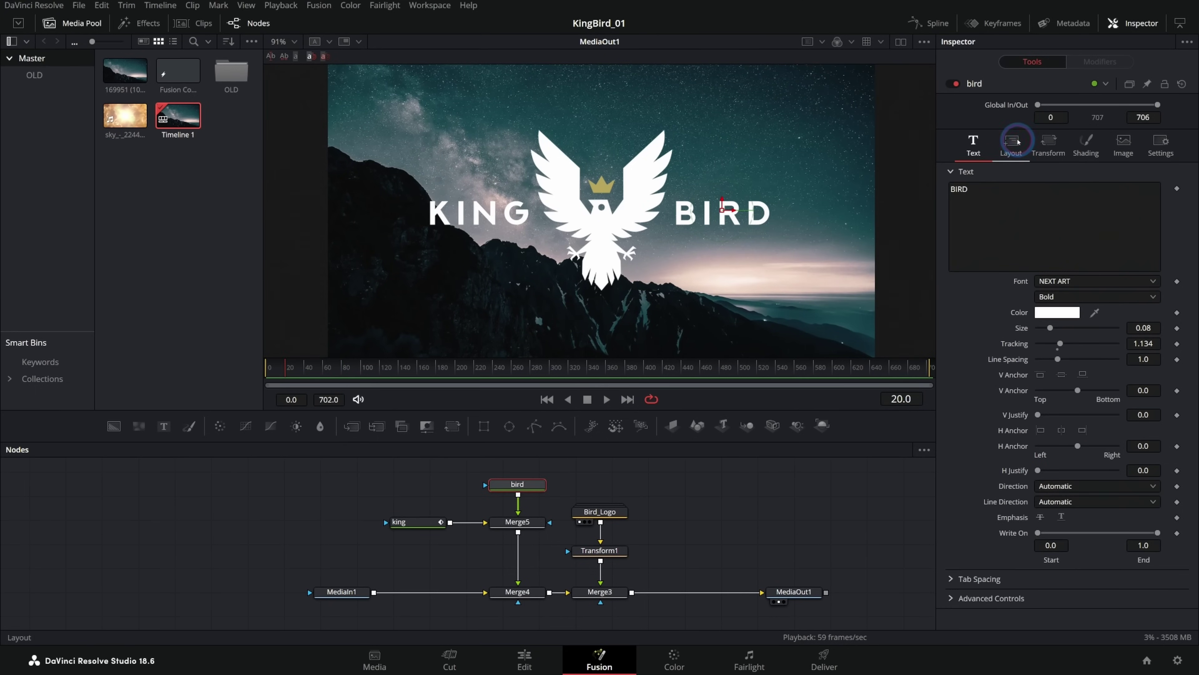
{"action": "left_click", "coordinate": [1084, 209]}
{"action": "left_click", "coordinate": [1176, 203]}
{"action": "key", "text": "Home"}
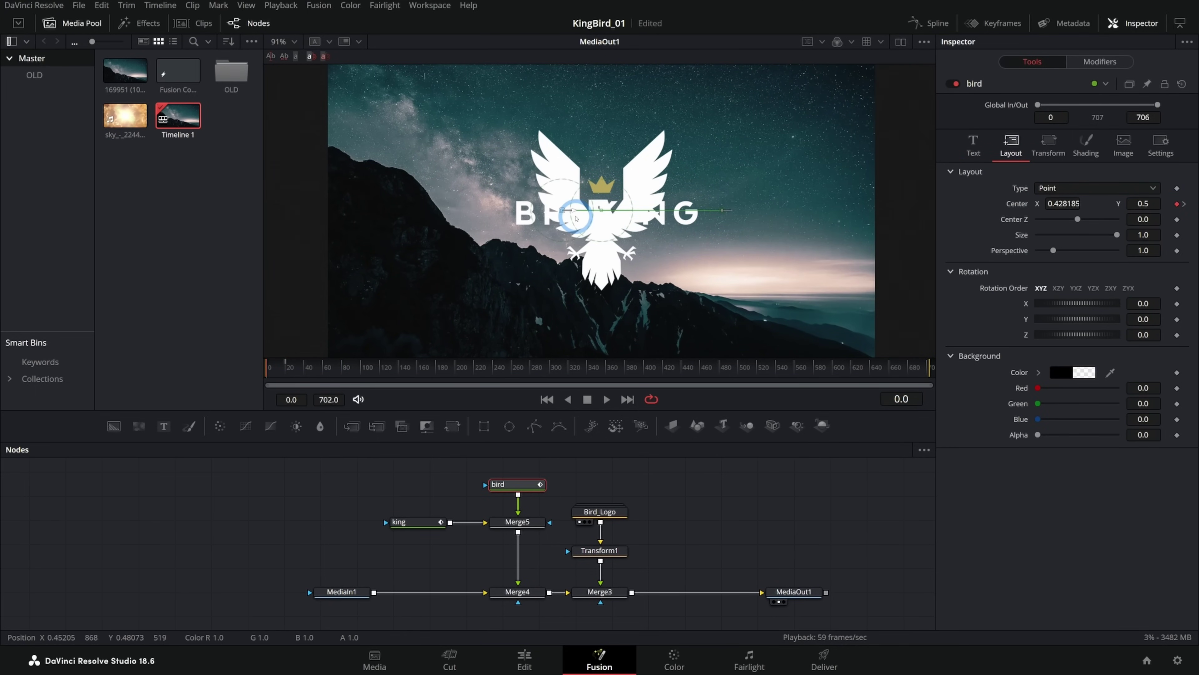
{"action": "left_click", "coordinate": [931, 24]}
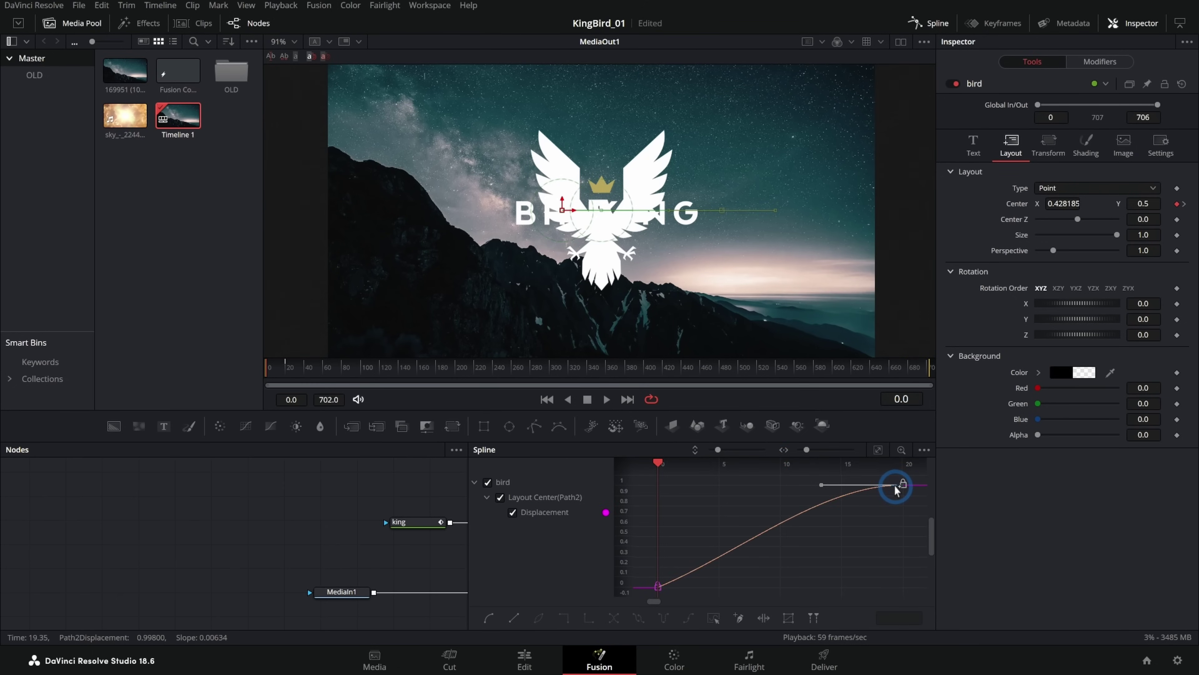
{"action": "left_click", "coordinate": [931, 25]}
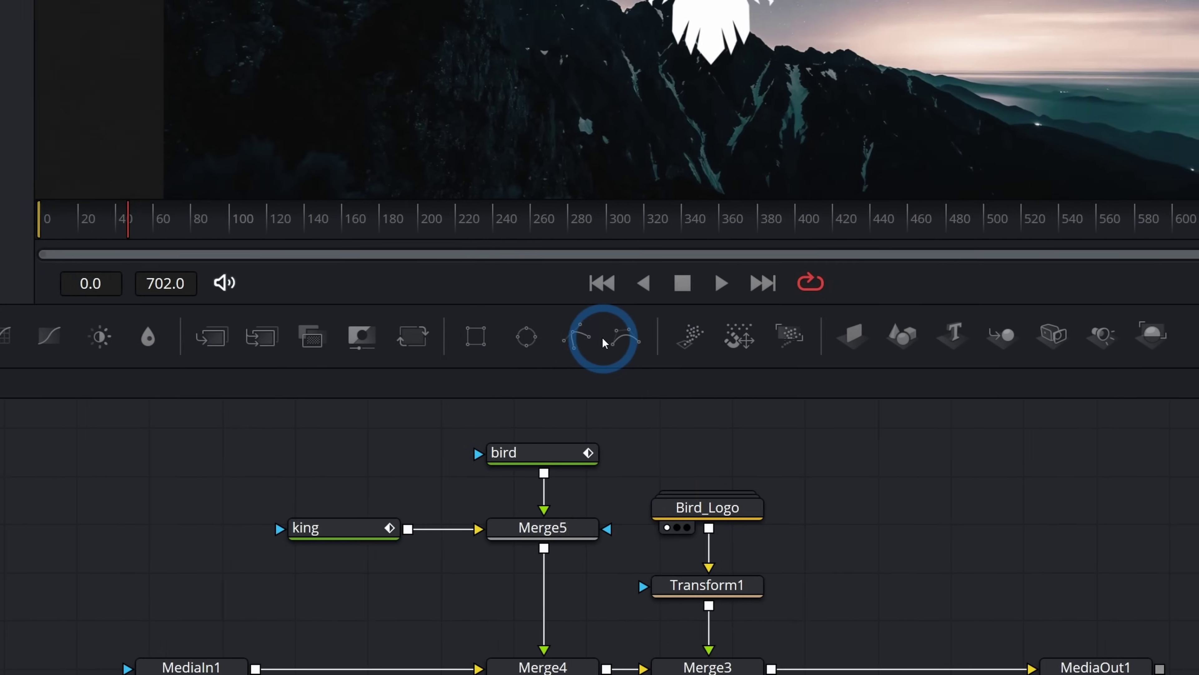
Step: Mask the king node with a rectangle about 0.31 wide and 0.19 high, covering KING left of the bird and ending behind its body
{"action": "left_click_drag", "start_coordinate": [476, 337], "coordinate": [242, 489]}
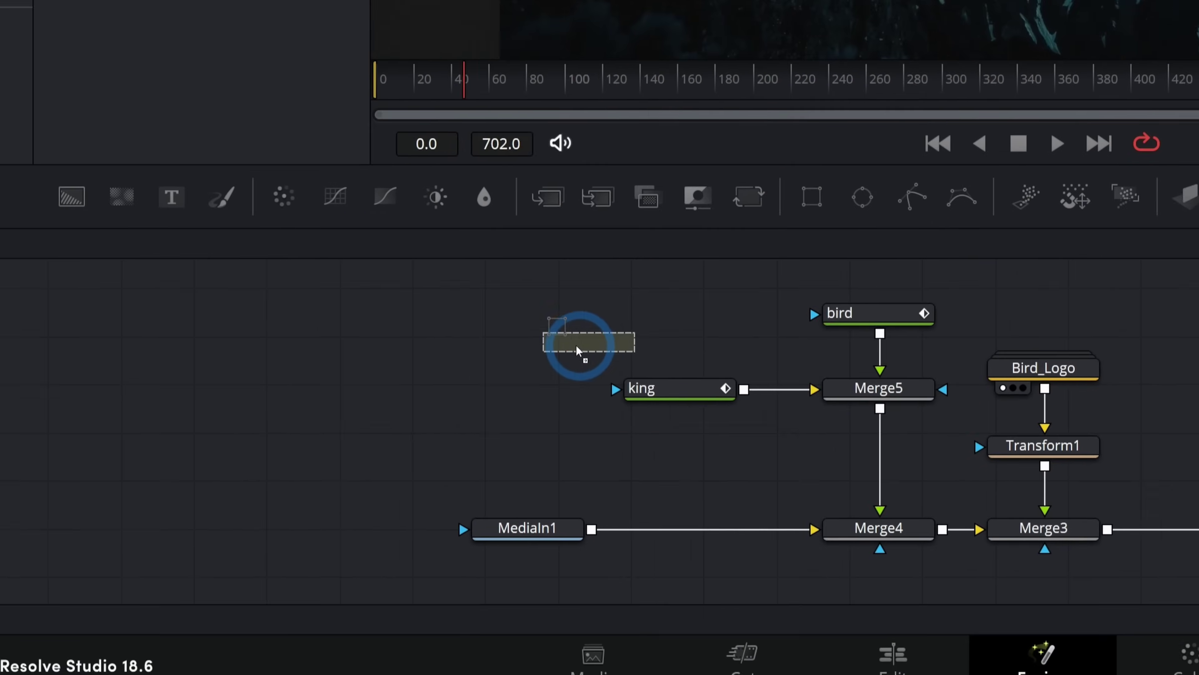
{"action": "left_click_drag", "start_coordinate": [577, 349], "coordinate": [650, 370]}
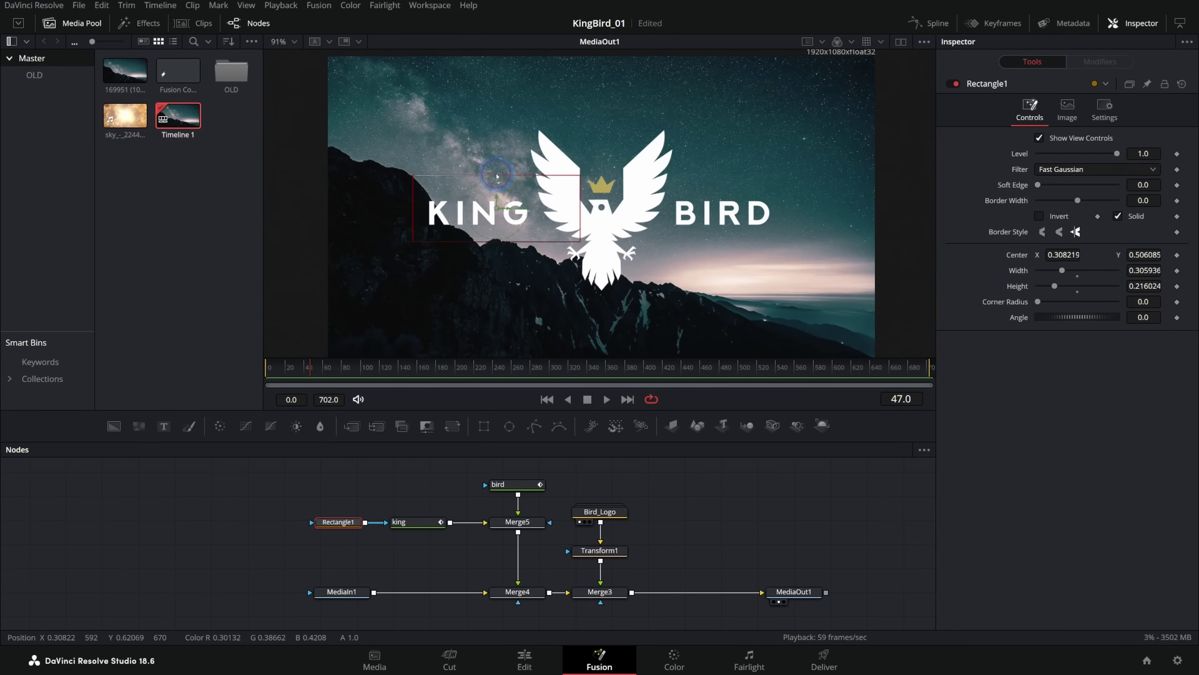
{"action": "left_click_drag", "start_coordinate": [302, 371], "coordinate": [282, 372]}
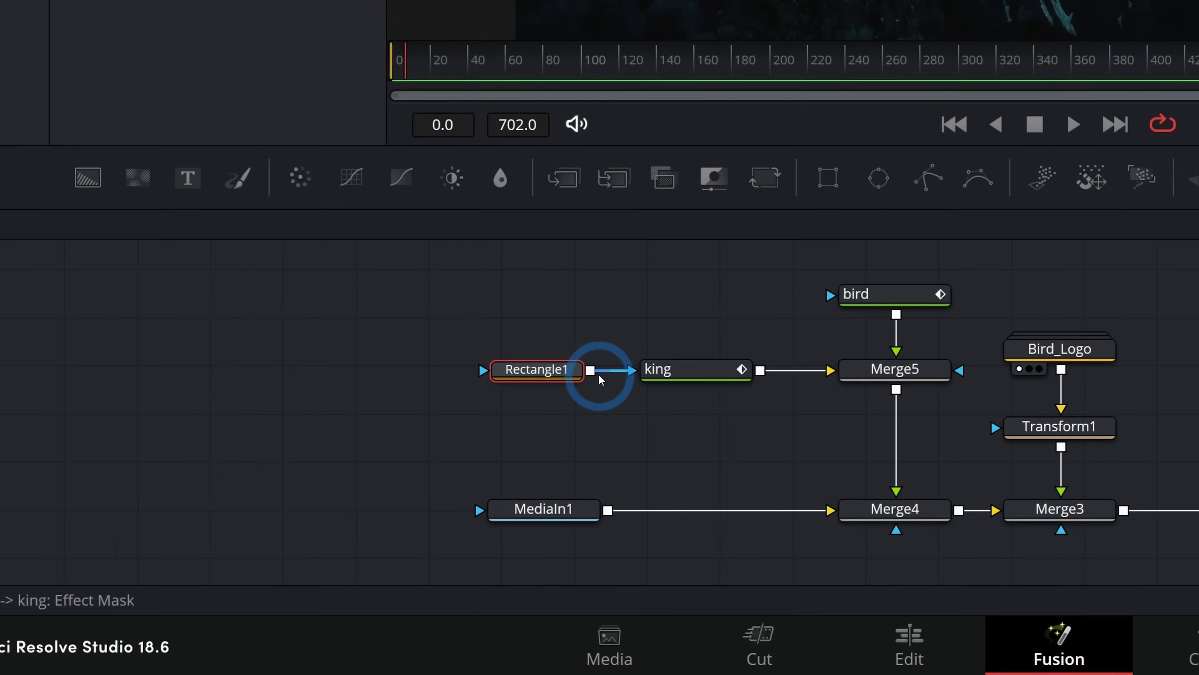
Step: Paste a copy of the rectangle mask onto the bird node, move it over BIRD at Center X 0.711187, and play back
{"action": "key", "text": "ctrl+v"}
{"action": "left_click_drag", "start_coordinate": [652, 338], "coordinate": [769, 342]}
{"action": "left_click_drag", "start_coordinate": [608, 341], "coordinate": [632, 339]}
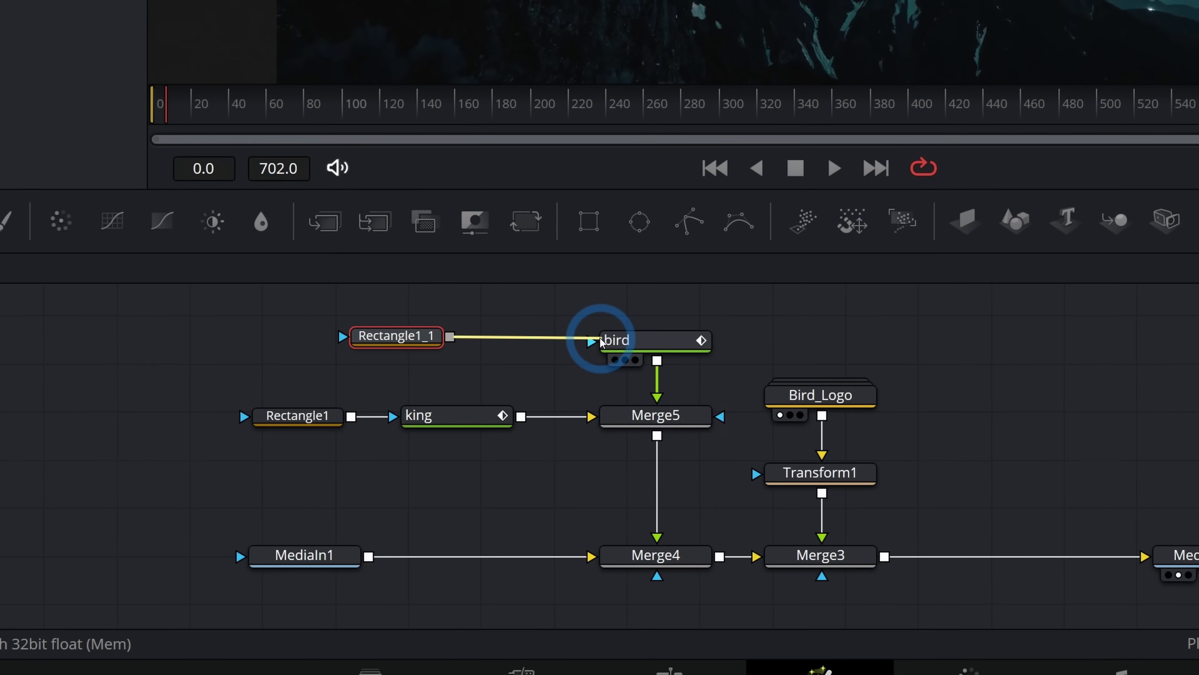
{"action": "left_click", "coordinate": [436, 334]}
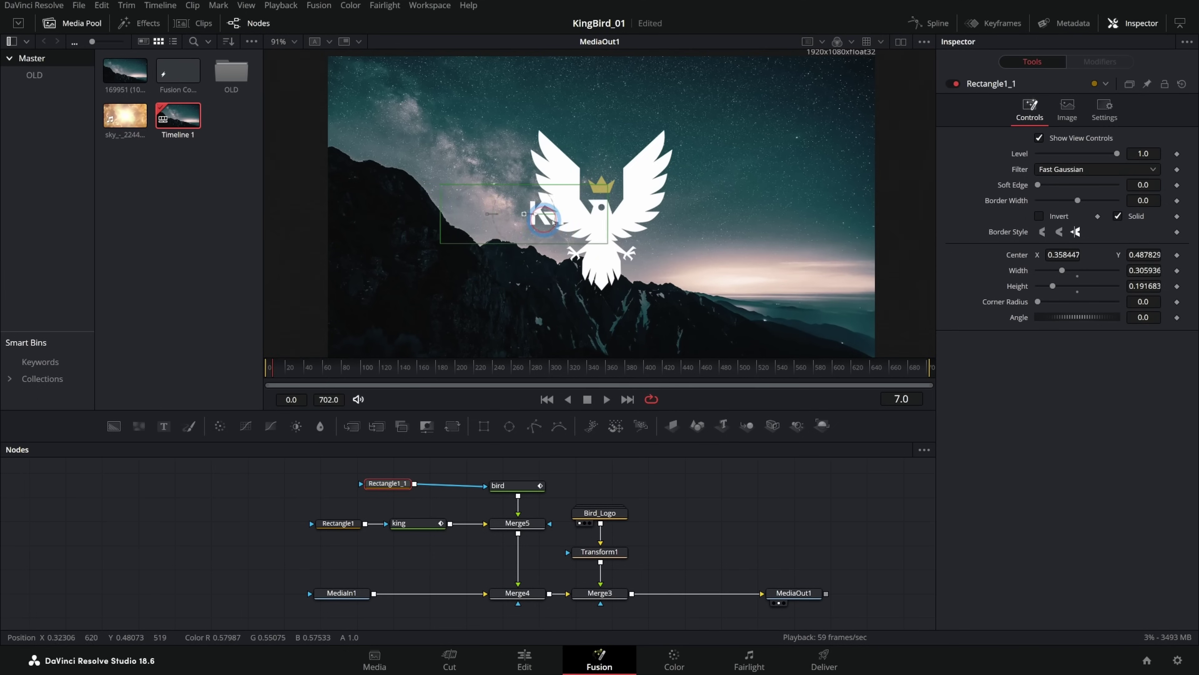
{"action": "left_click", "coordinate": [734, 227]}
{"action": "left_click", "coordinate": [607, 399]}
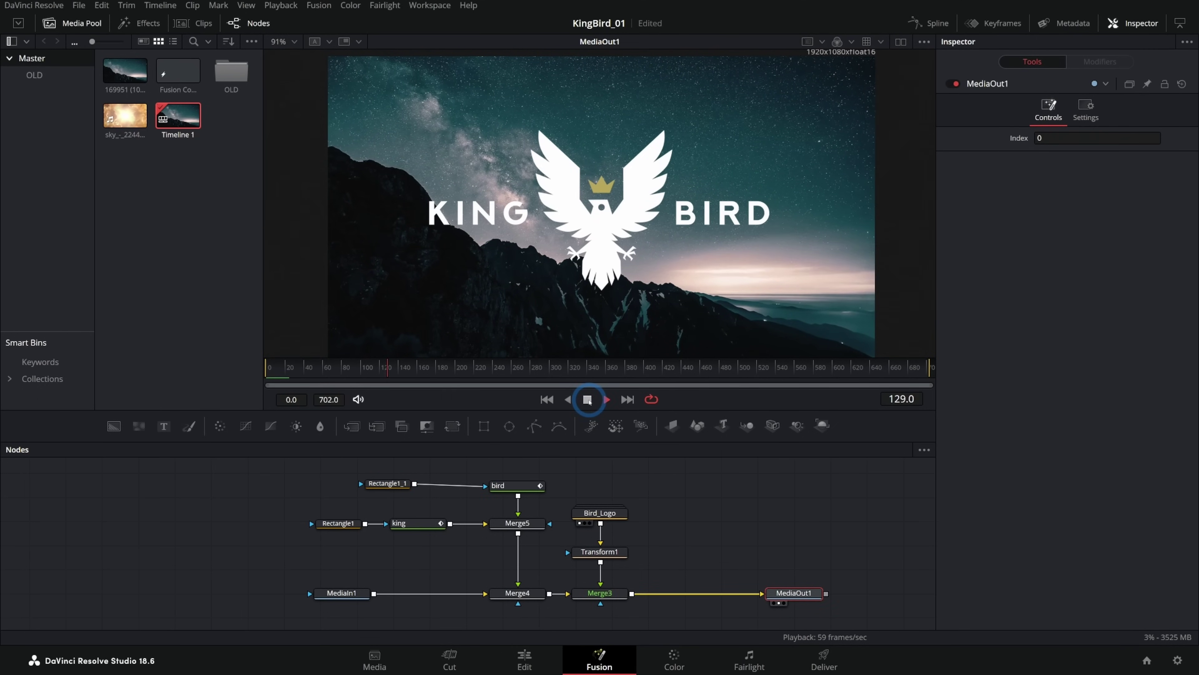
{"action": "left_click", "coordinate": [587, 400]}
Step: Align the copied mask node with the bird node and show Merge5 in a second viewer beside MediaOut1
{"action": "left_click", "coordinate": [479, 496]}
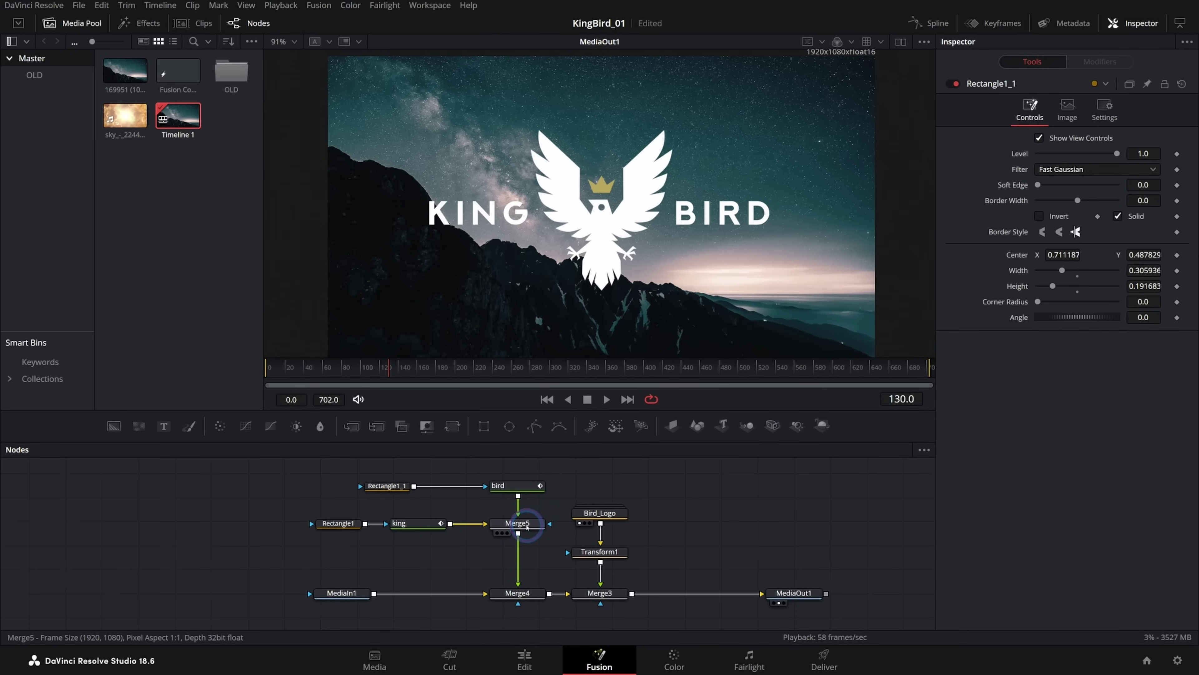
{"action": "left_click", "coordinate": [527, 527]}
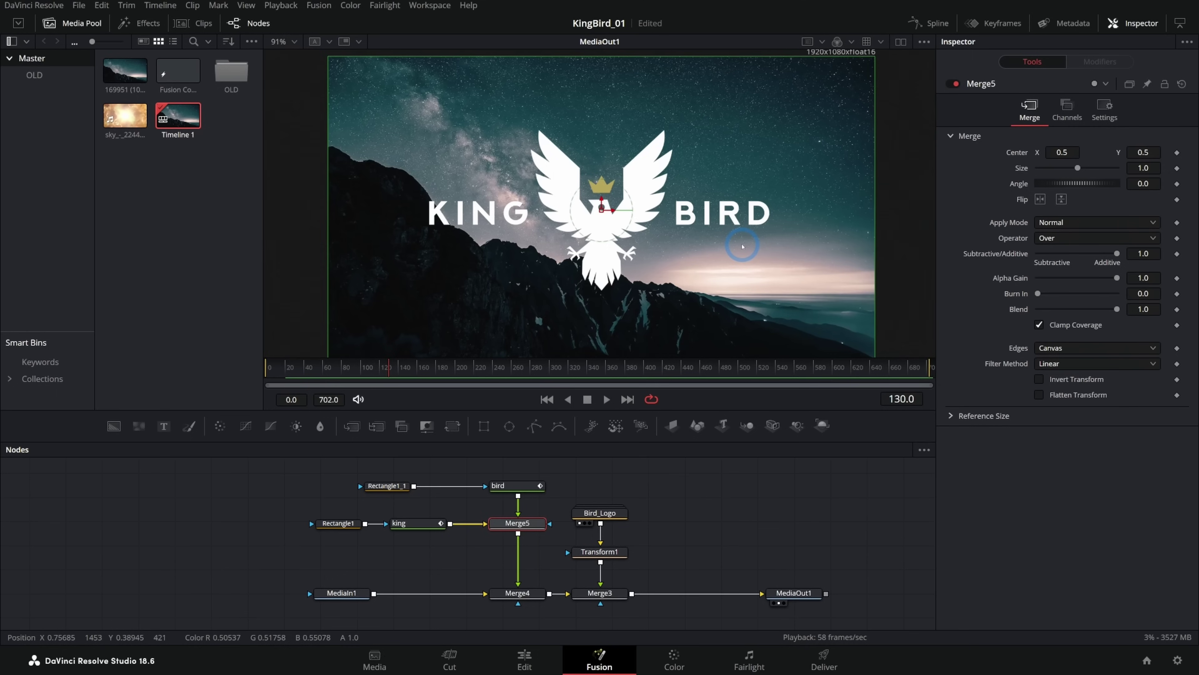
{"action": "left_click", "coordinate": [901, 41]}
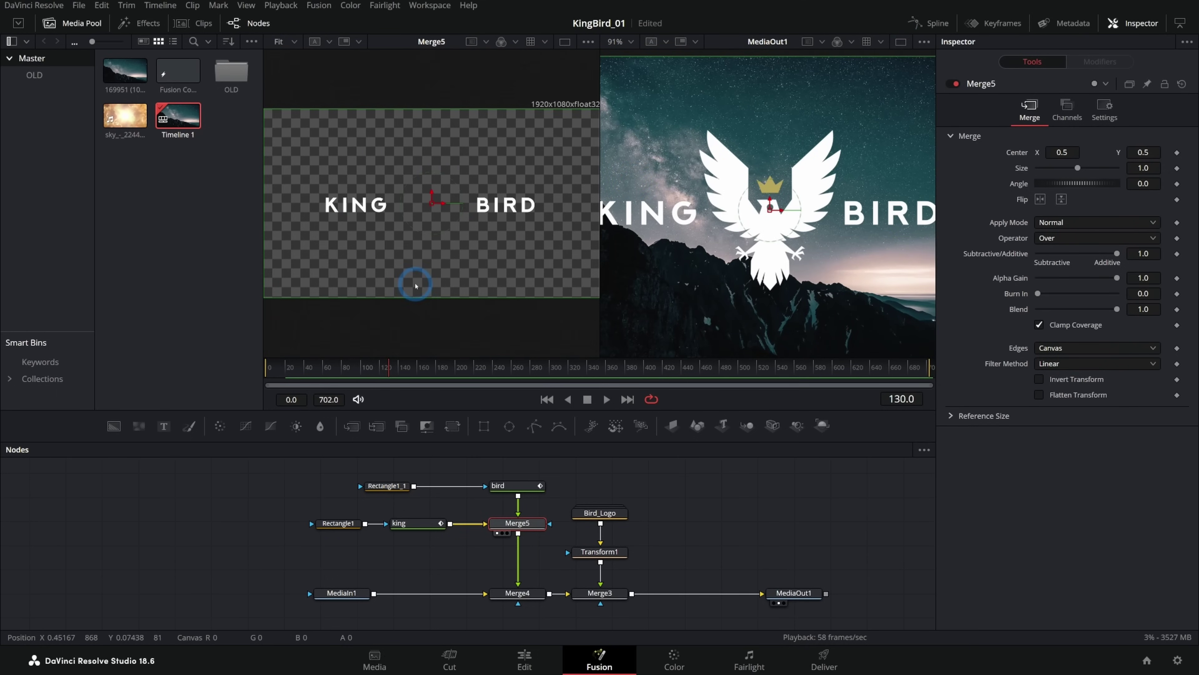
Step: Add the sky_-_22441 clip to the node graph and connect it as Merge4's foreground in place of Merge5
{"action": "left_click", "coordinate": [124, 122]}
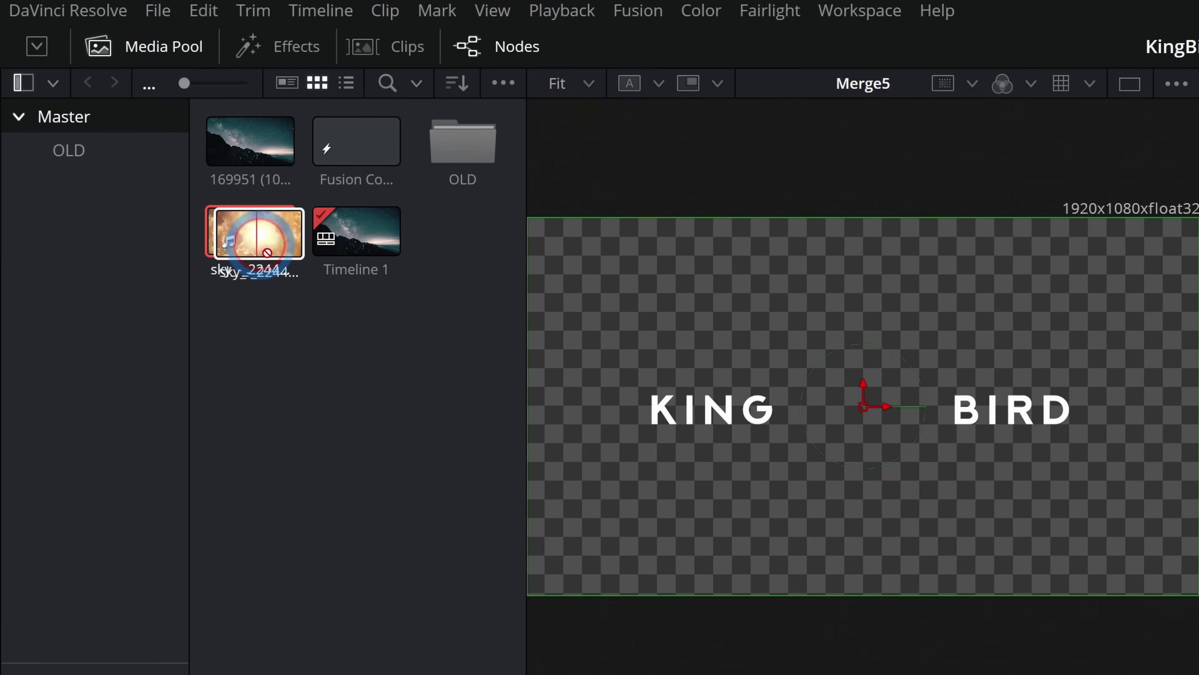
{"action": "left_click_drag", "start_coordinate": [266, 252], "coordinate": [602, 486]}
{"action": "left_click", "coordinate": [602, 487]}
{"action": "key", "text": "Delete"}
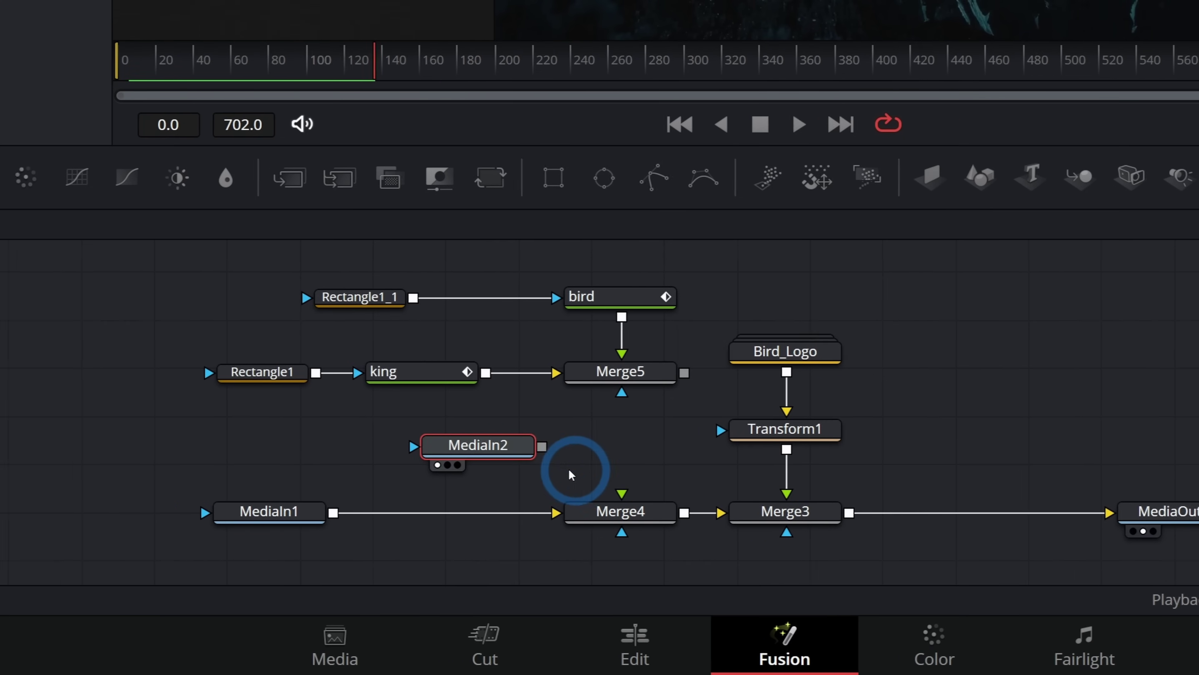
{"action": "left_click_drag", "start_coordinate": [504, 453], "coordinate": [632, 516]}
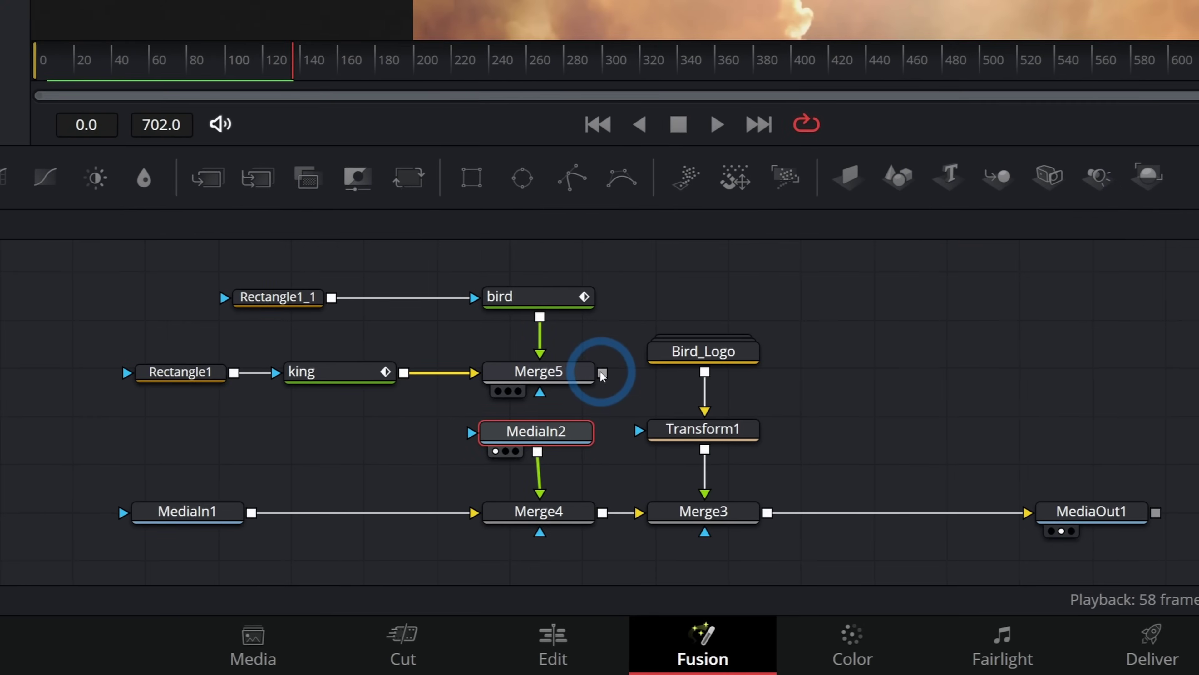
Step: Connect Merge5's output to MediaIn2's effect mask input so the sky clip fills only the KING and BIRD lettering
{"action": "left_click_drag", "start_coordinate": [550, 524], "coordinate": [560, 507]}
{"action": "left_click_drag", "start_coordinate": [601, 345], "coordinate": [447, 442]}
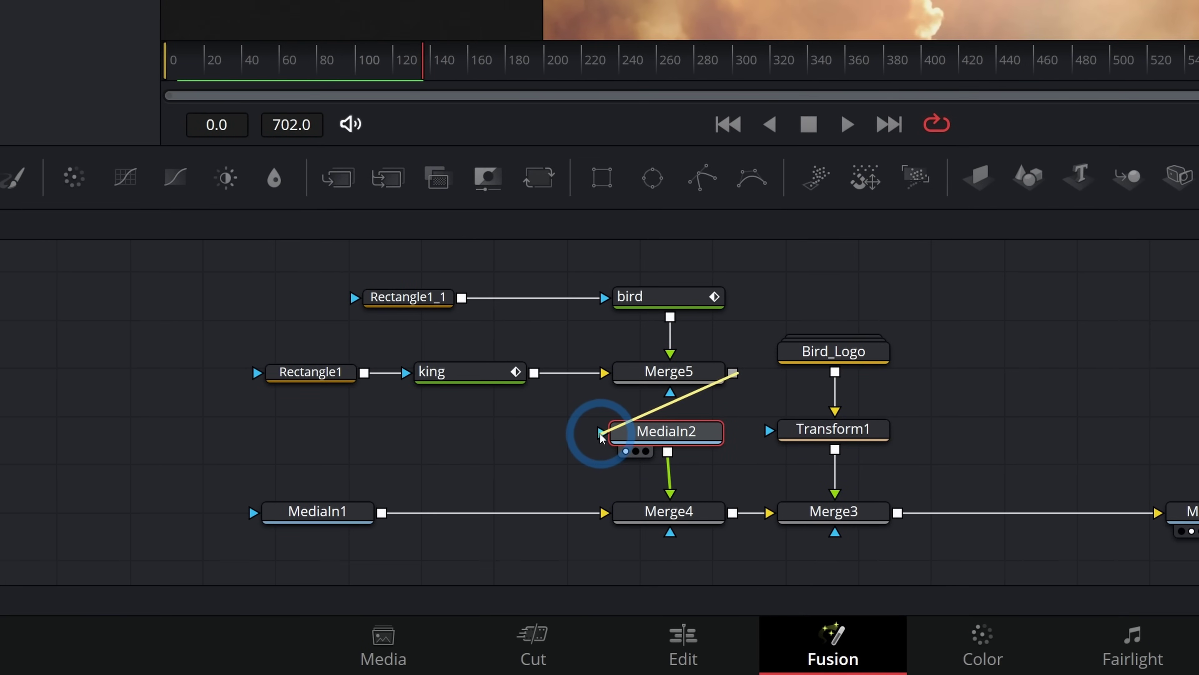
{"action": "left_click_drag", "start_coordinate": [600, 435], "coordinate": [602, 433]}
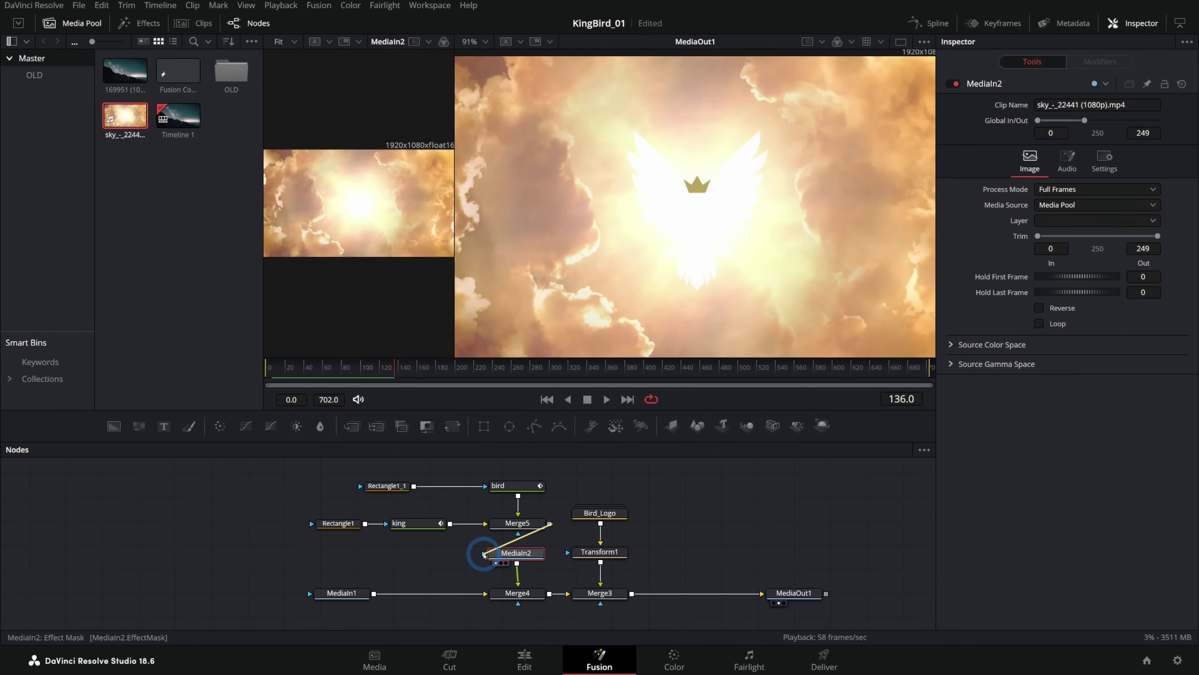
{"action": "left_click_drag", "start_coordinate": [483, 554], "coordinate": [484, 554]}
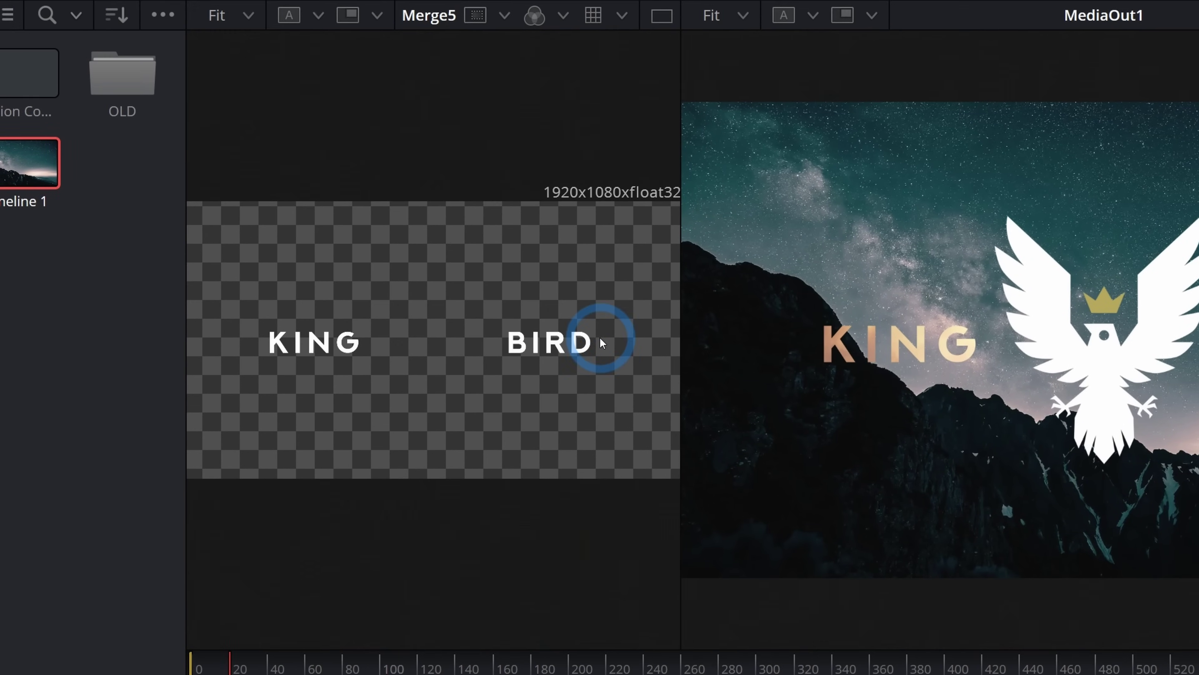
Step: Enlarge each viewer in turn and inspect the sky-filled BIRD and KING lettering up close
{"action": "scroll", "coordinate": [600, 336], "scroll_direction": "up", "scroll_amount": 5}
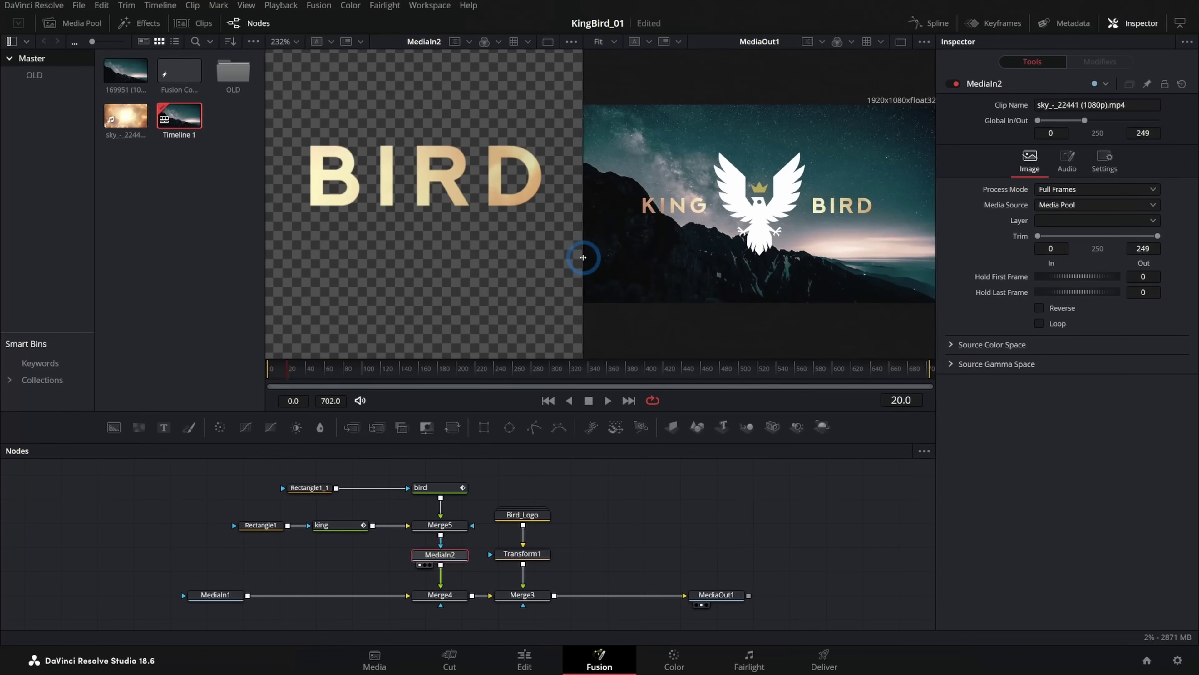
{"action": "left_click_drag", "start_coordinate": [625, 260], "coordinate": [677, 236]}
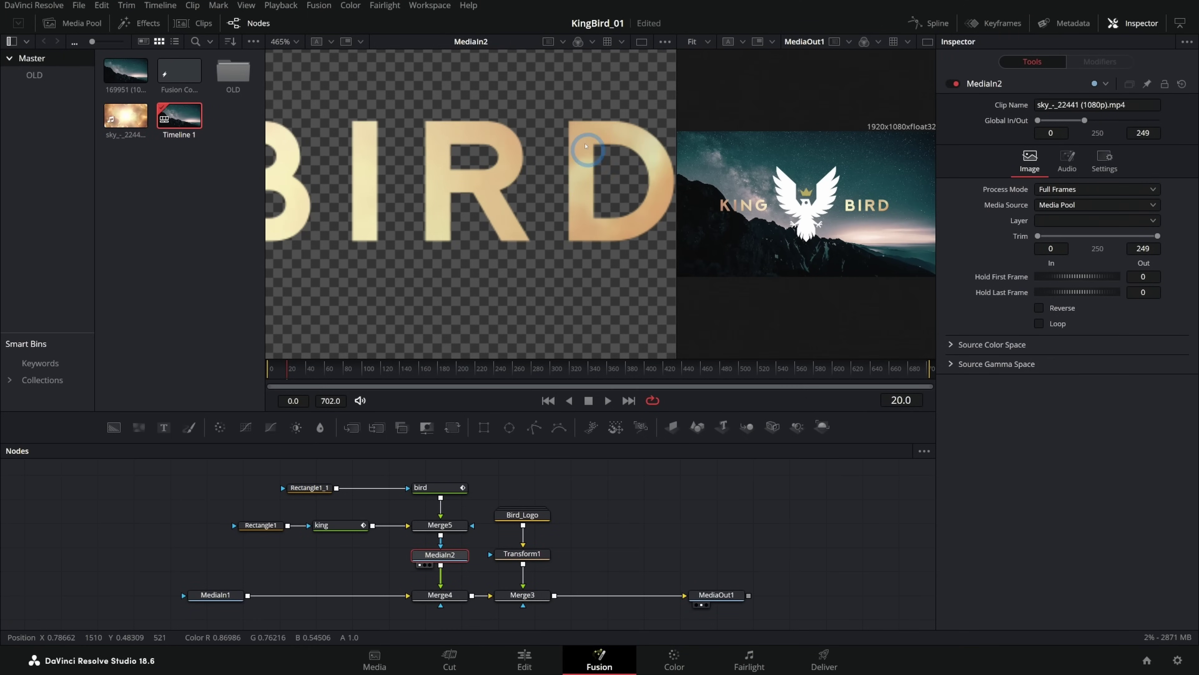
{"action": "left_click_drag", "start_coordinate": [677, 224], "coordinate": [465, 203]}
{"action": "scroll", "coordinate": [650, 188], "scroll_direction": "up", "scroll_amount": 5}
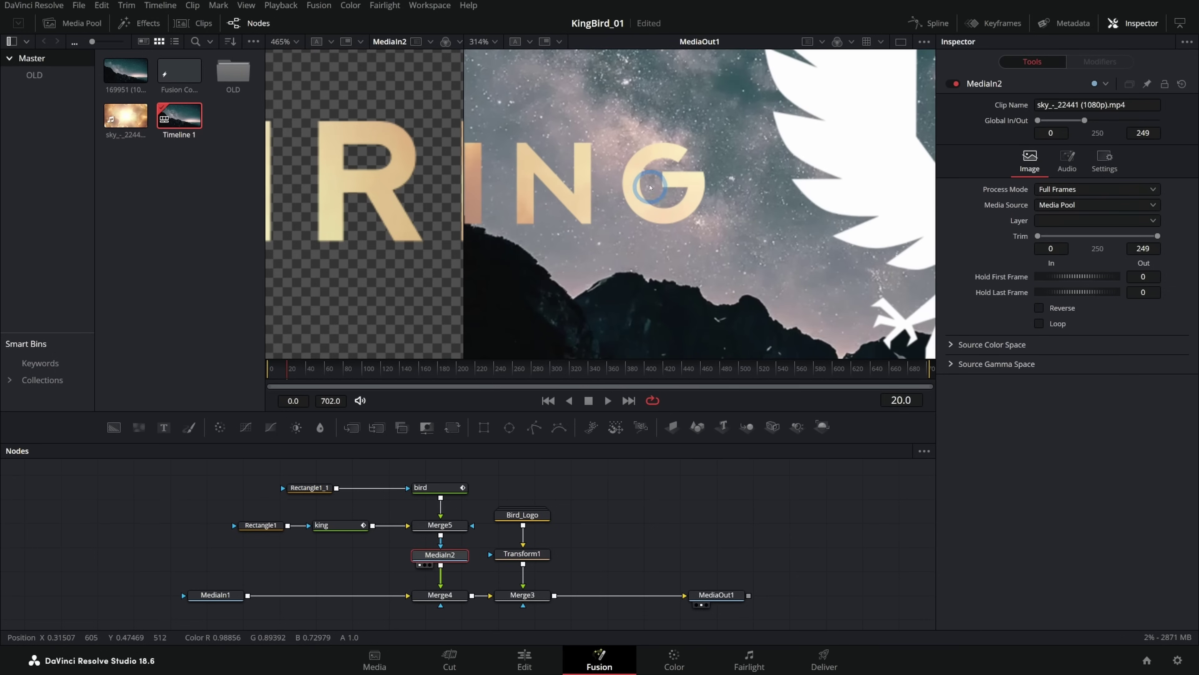
{"action": "left_click_drag", "start_coordinate": [644, 228], "coordinate": [734, 246]}
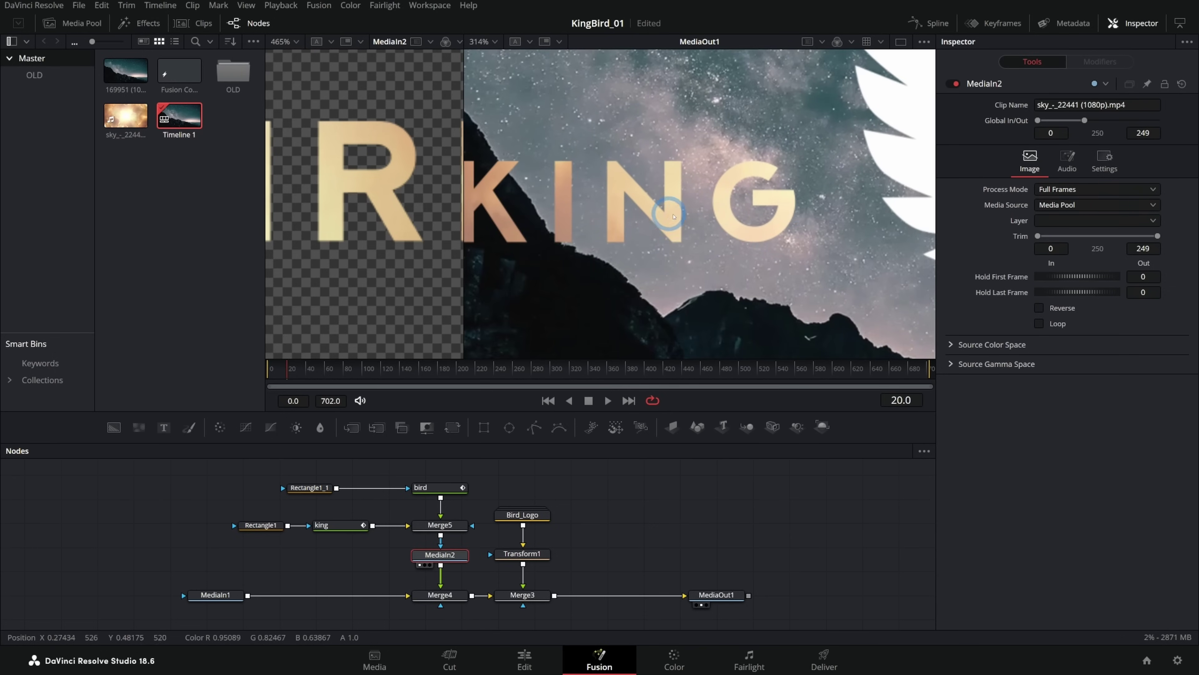
Step: Disconnect Merge5 from MediaIn2's effect mask, reconnect it, and disconnect it again
{"action": "left_click_drag", "start_coordinate": [451, 555], "coordinate": [417, 546]}
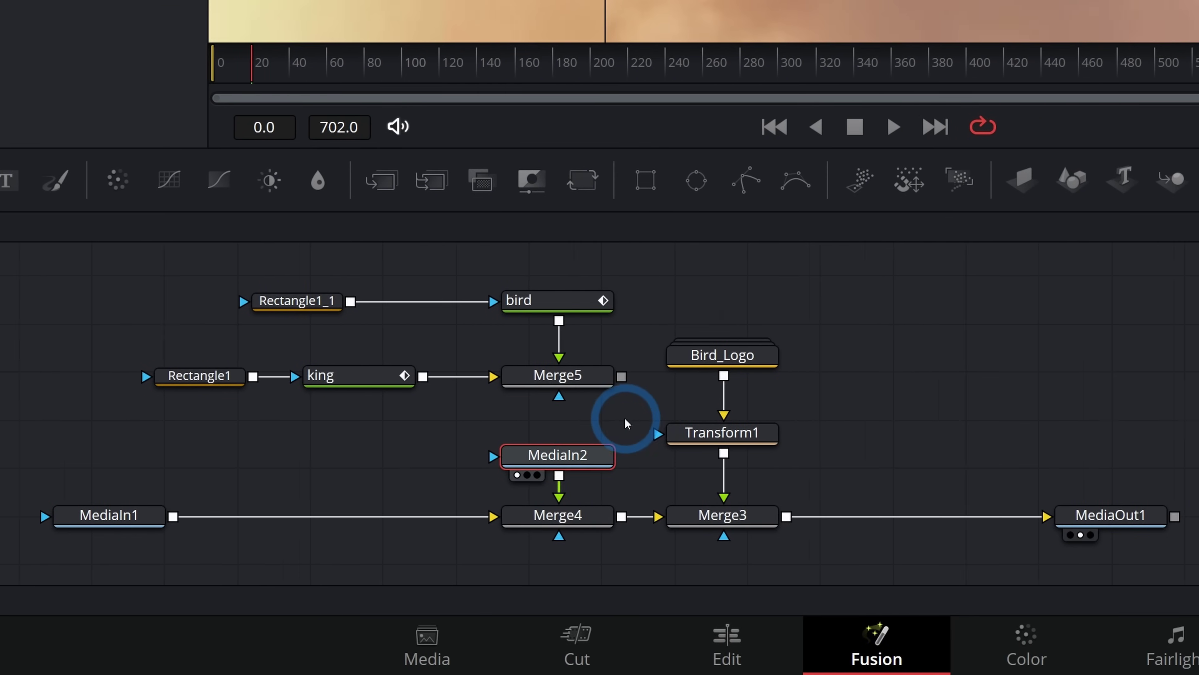
{"action": "left_click_drag", "start_coordinate": [603, 379], "coordinate": [515, 462]}
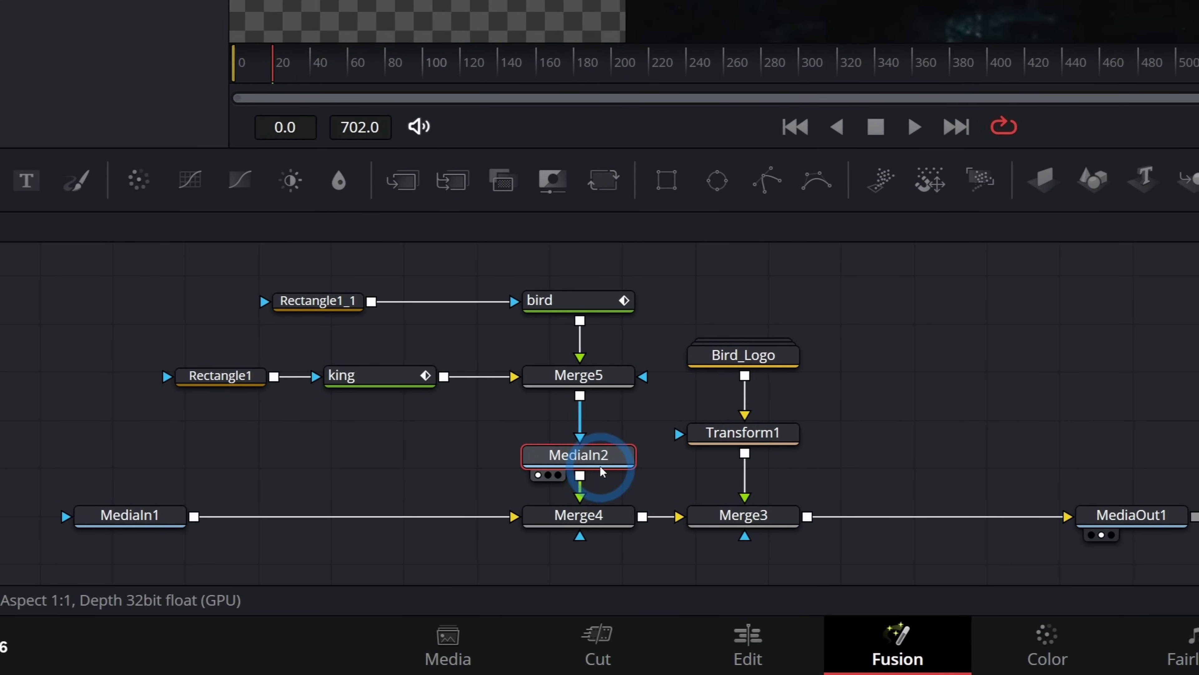
{"action": "left_click", "coordinate": [582, 423]}
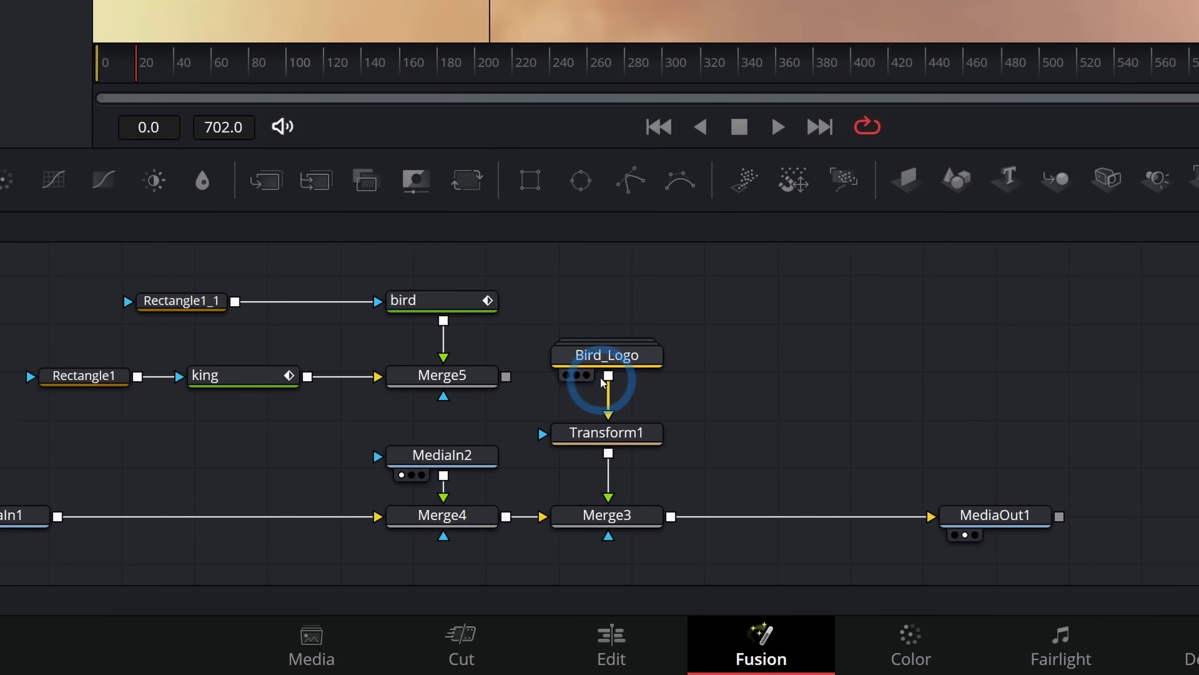
Step: Try the Bird_Logo output as MediaIn2's effect mask and disconnect it again
{"action": "left_click_drag", "start_coordinate": [602, 377], "coordinate": [447, 458]}
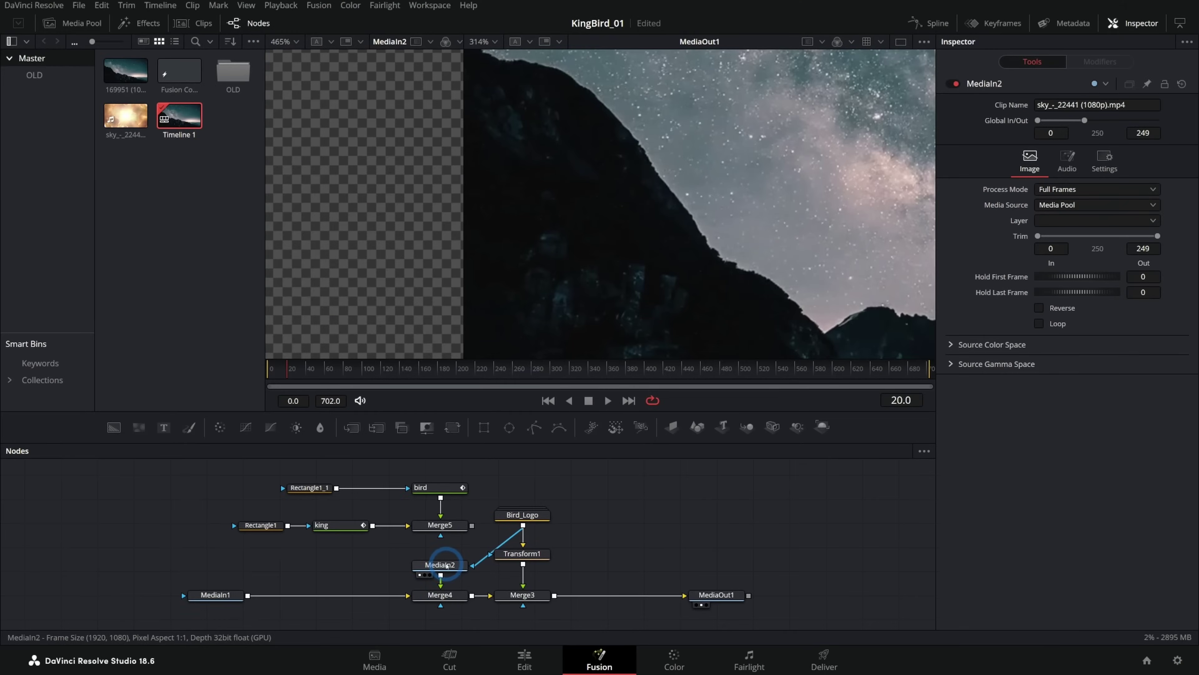
{"action": "left_click", "coordinate": [446, 565]}
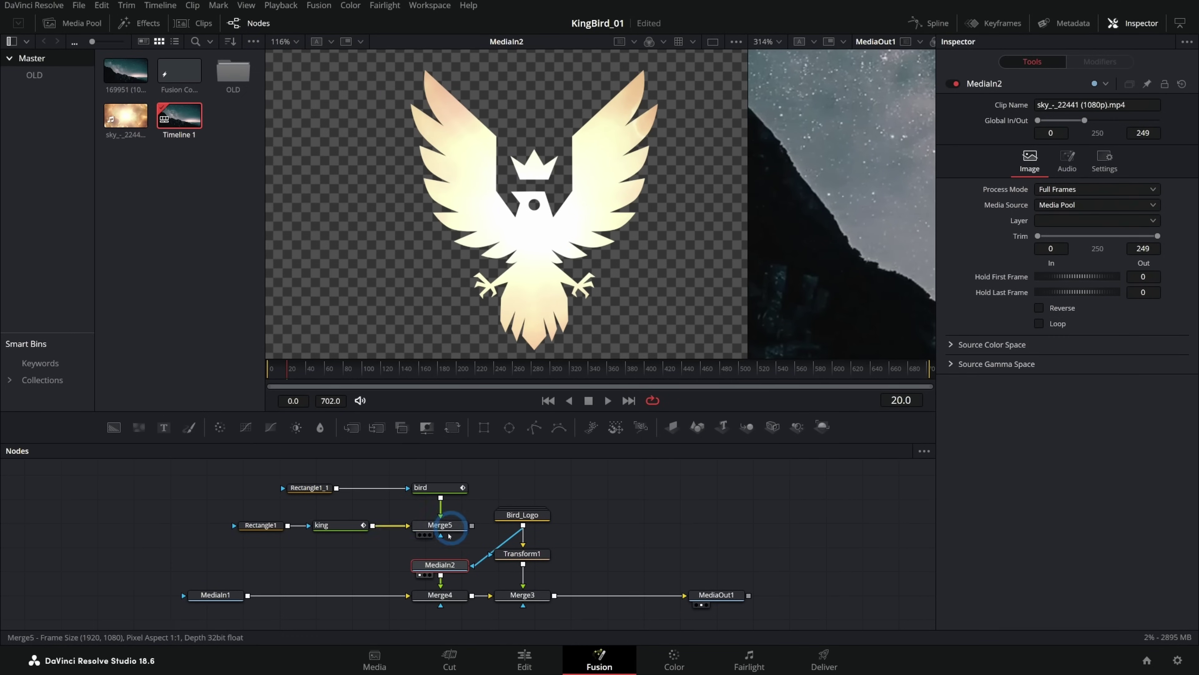
{"action": "left_click_drag", "start_coordinate": [478, 566], "coordinate": [467, 564]}
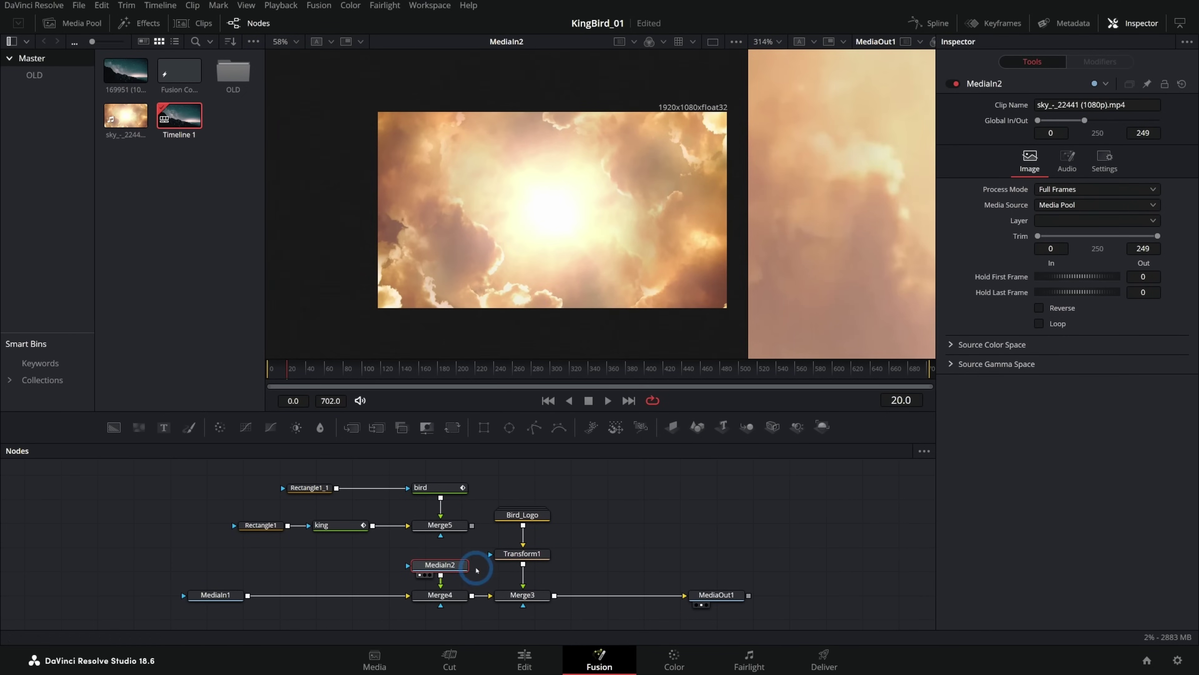
Step: Connect the Bird_Logo output to MediaIn2's effect mask so the sky clip fills the bird shape
{"action": "left_click_drag", "start_coordinate": [523, 525], "coordinate": [473, 564]}
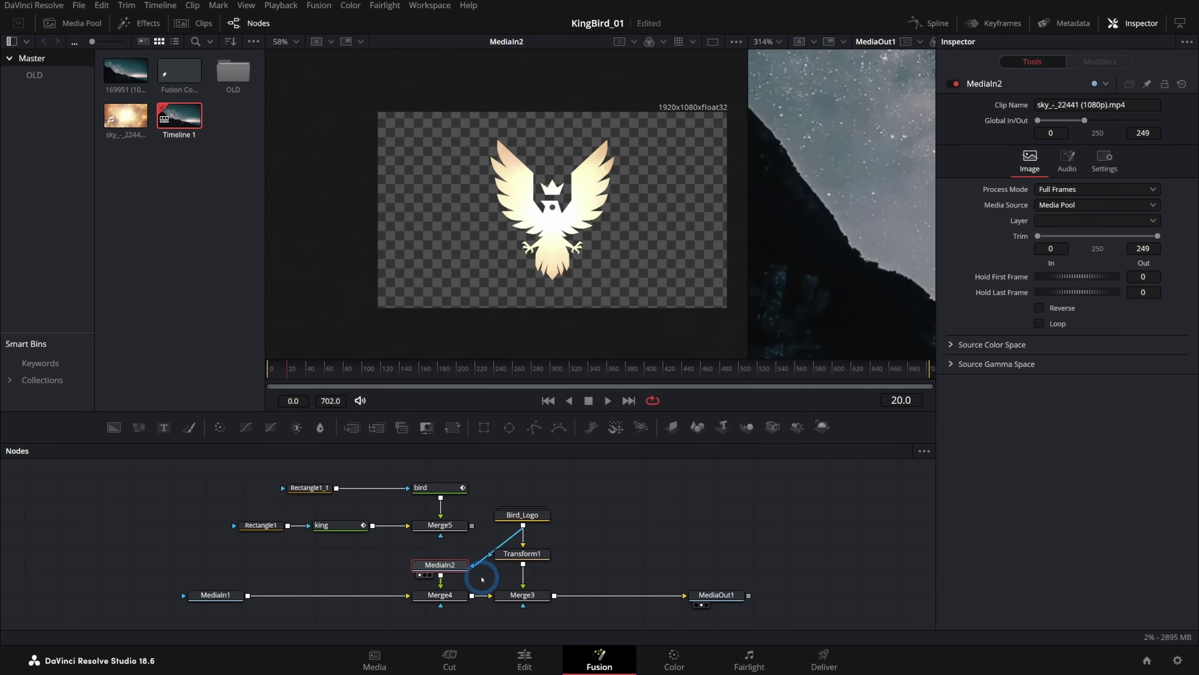
Step: Play back the composition in the MediaOut1 viewer to check the sky-filled KING and BIRD titles, and stop the playback
{"action": "key", "text": "space"}
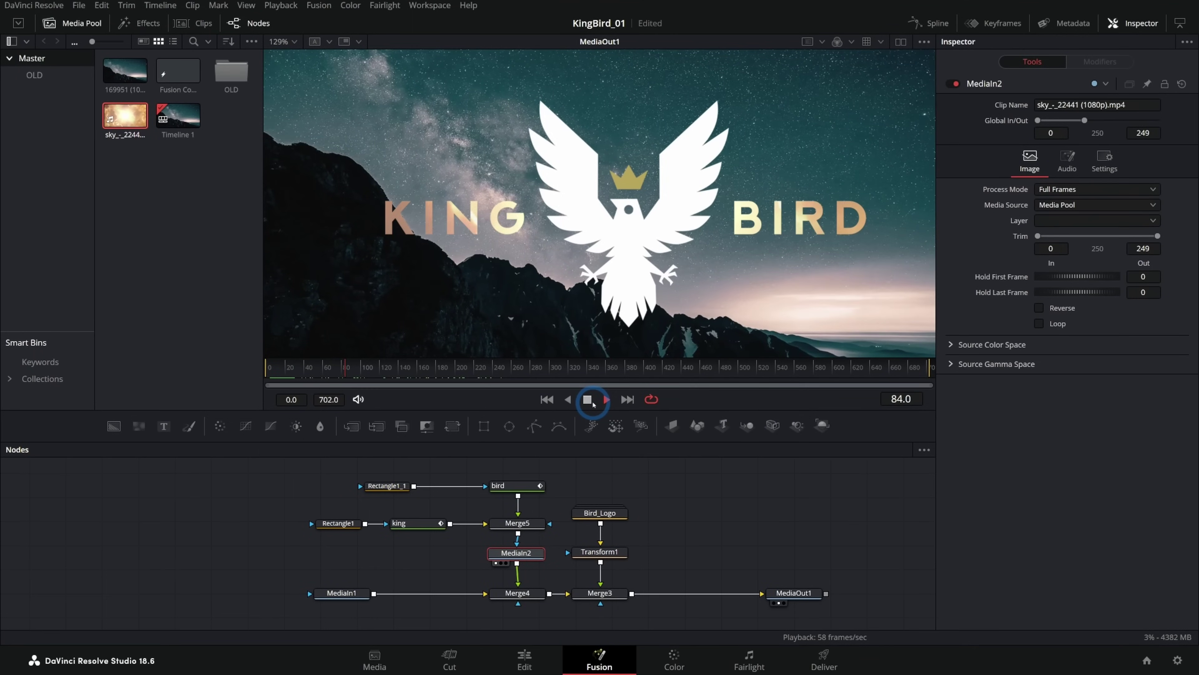
{"action": "left_click", "coordinate": [590, 400]}
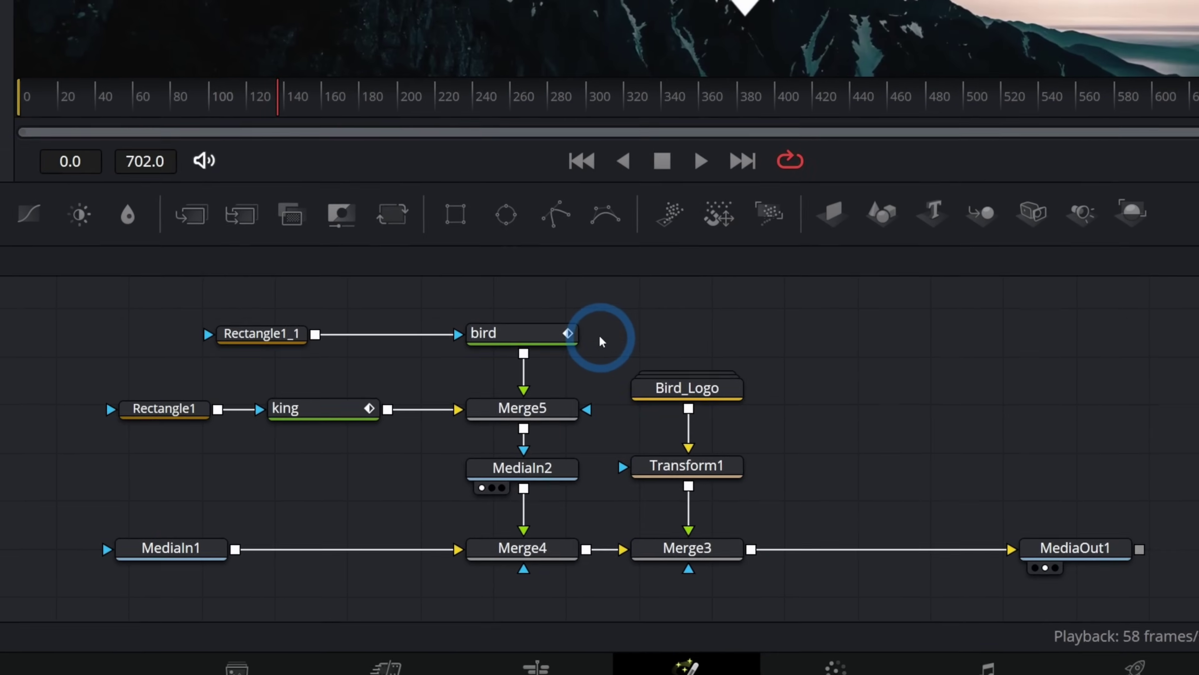
{"action": "left_click", "coordinate": [709, 545]}
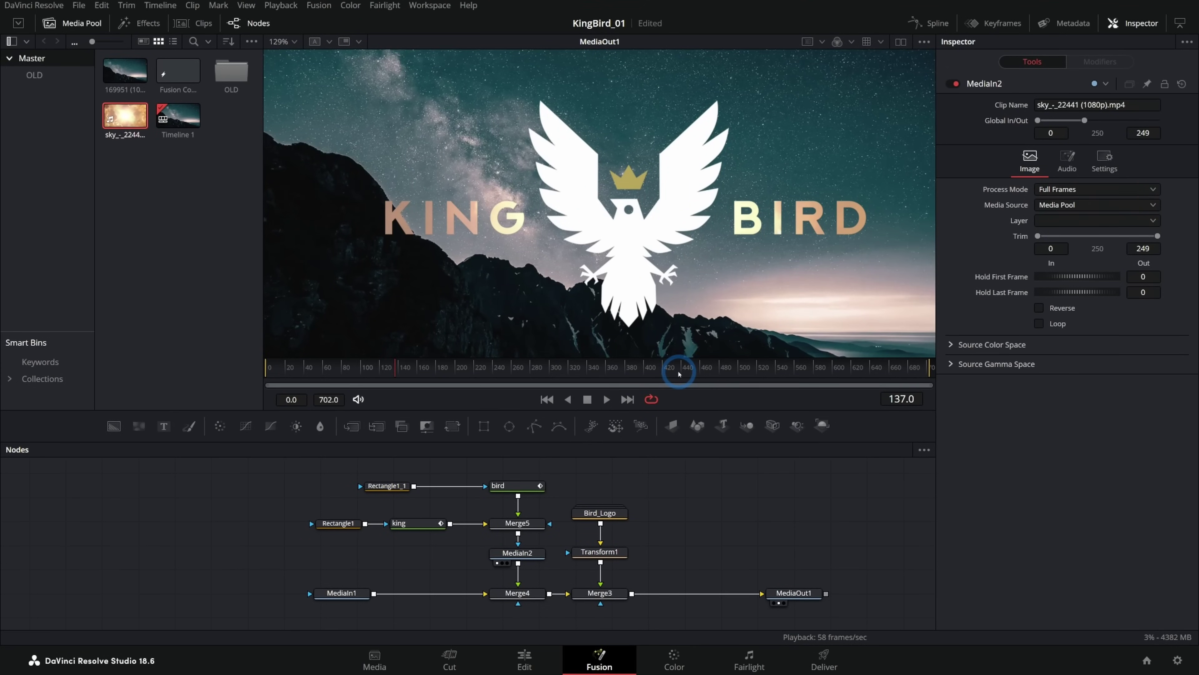
Step: Switch to the Edit page and play Timeline 1 from its start to review the finished logo reveal
{"action": "left_click", "coordinate": [526, 661]}
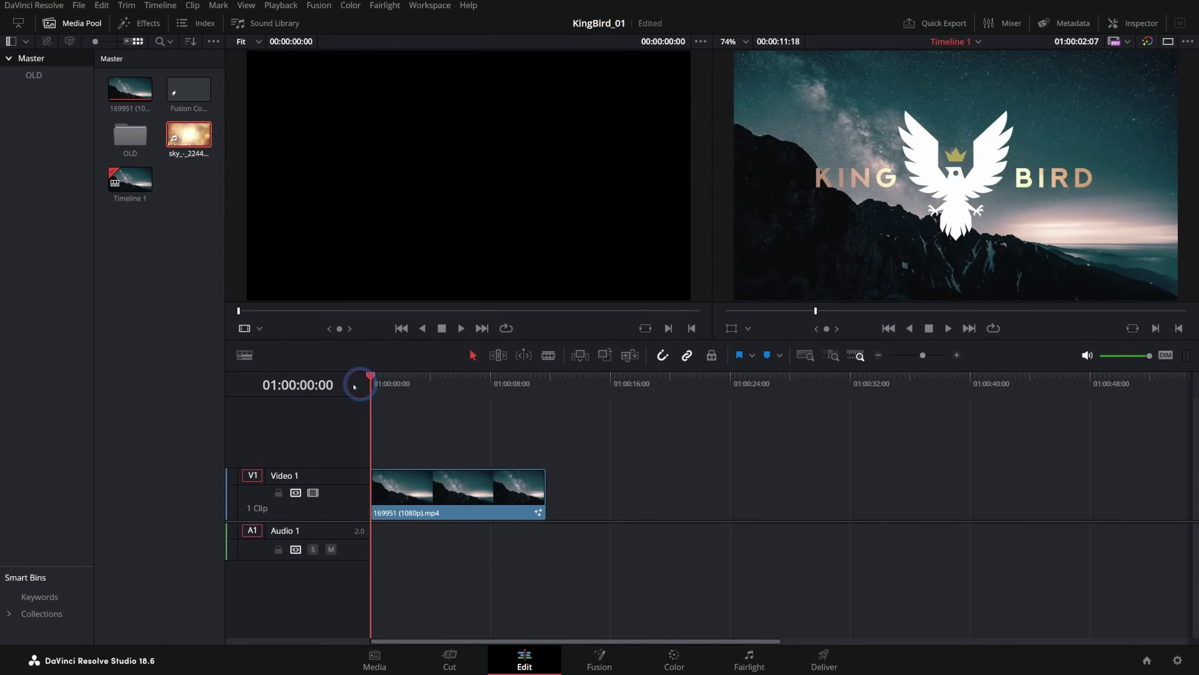
{"action": "key", "text": "space"}
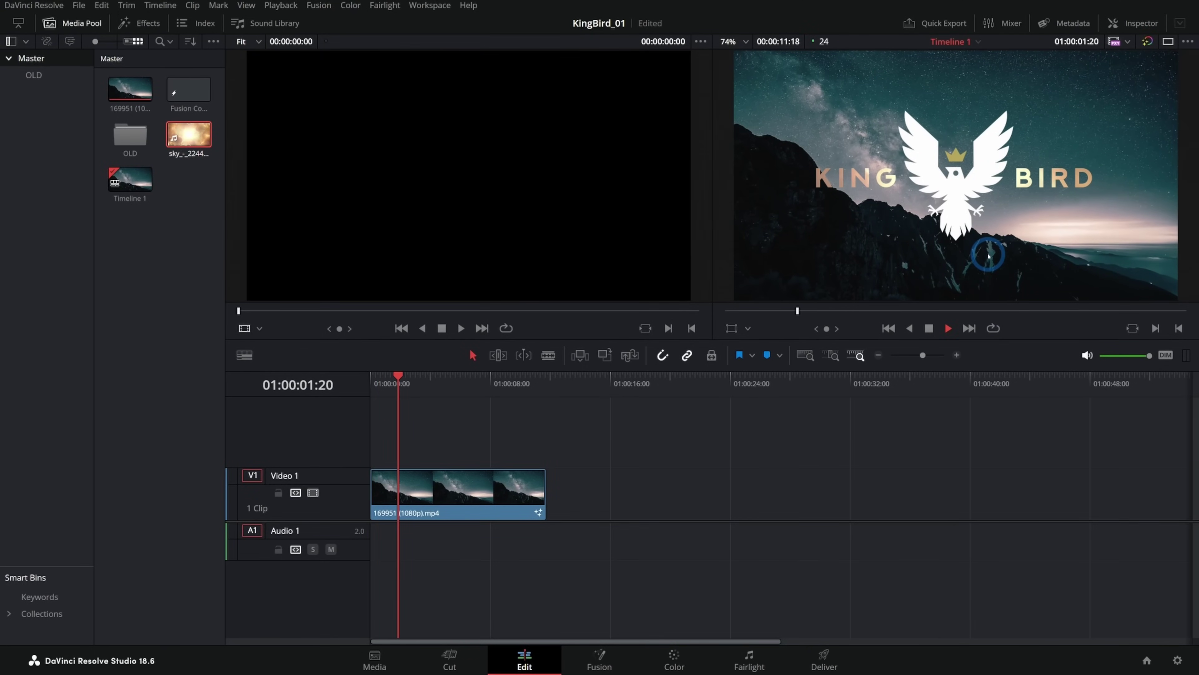
{"action": "key", "text": "space"}
{"action": "left_click_drag", "start_coordinate": [541, 486], "coordinate": [408, 485]}
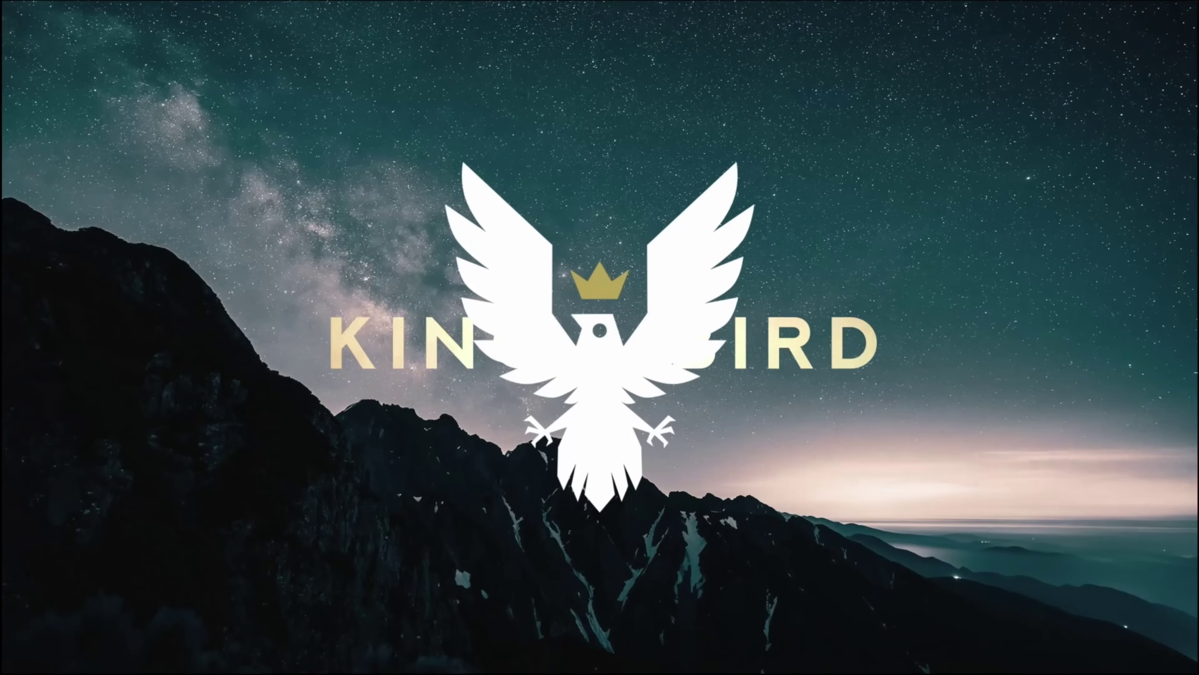